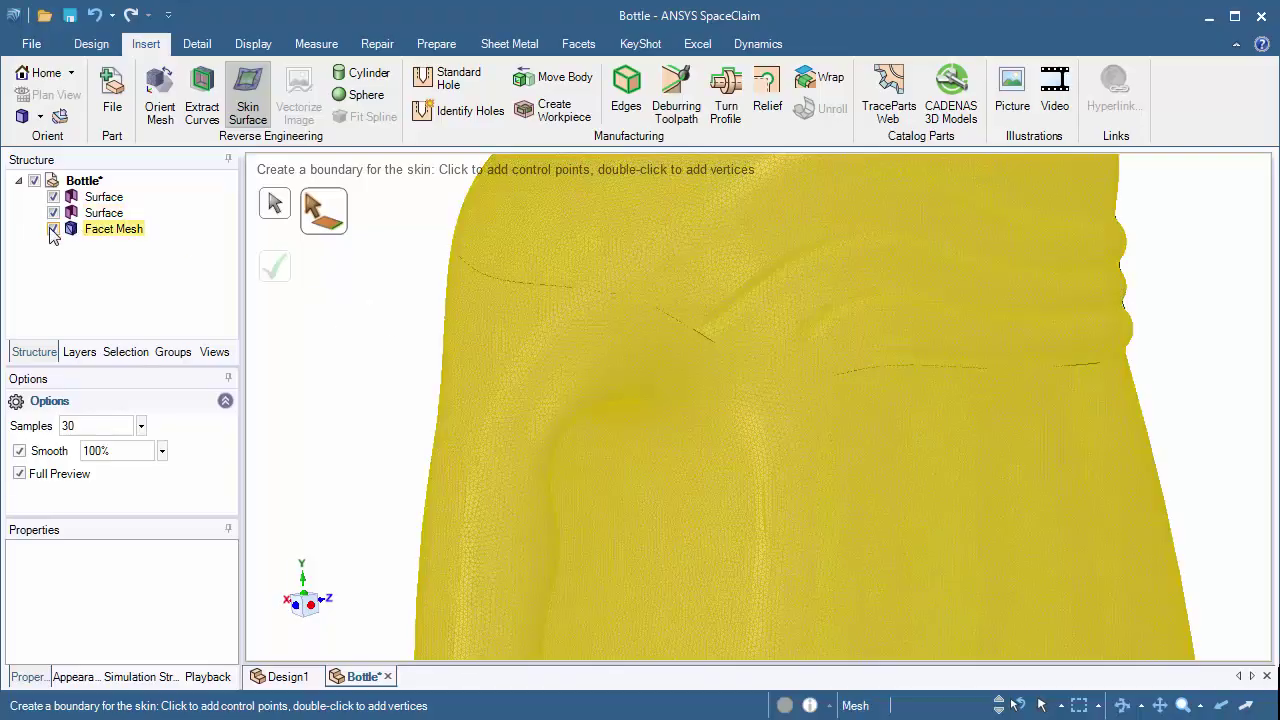
# Step: Hide the facet mesh to examine the existing skin surfaces, and restore its visibility
pyautogui.click(53, 229)
pyautogui.moveTo(608, 329); pyautogui.dragTo(492, 288, button='middle')
pyautogui.click(53, 229)
pyautogui.moveTo(477, 350); pyautogui.dragTo(735, 406, button='middle')
pyautogui.keyDown('shift'); pyautogui.moveTo(541, 261); pyautogui.dragTo(754, 296, button='middle'); pyautogui.keyUp('shift')
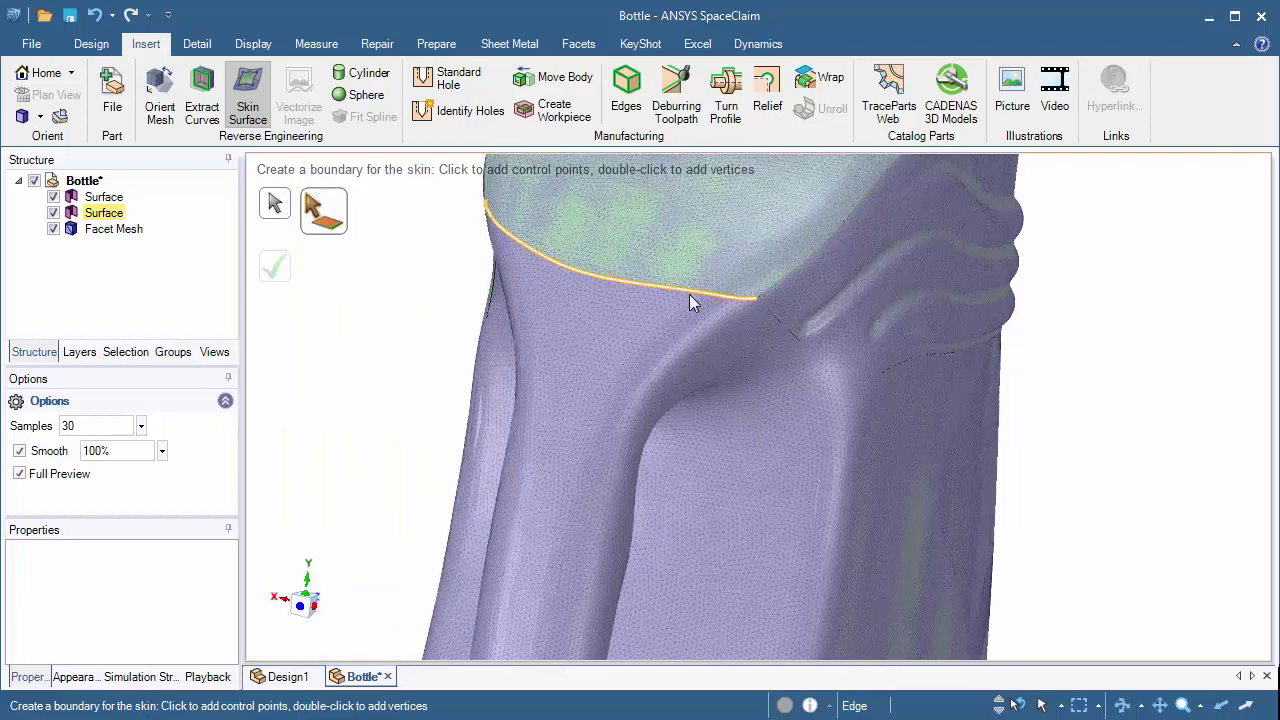
# Step: Draw the first side of a skin boundary from the shoulder surface's corner down to the upper rim of the handle's tubular surface
pyautogui.click(689, 294)
pyautogui.click(605, 460)
pyautogui.moveTo(396, 396); pyautogui.dragTo(366, 386, button='middle')
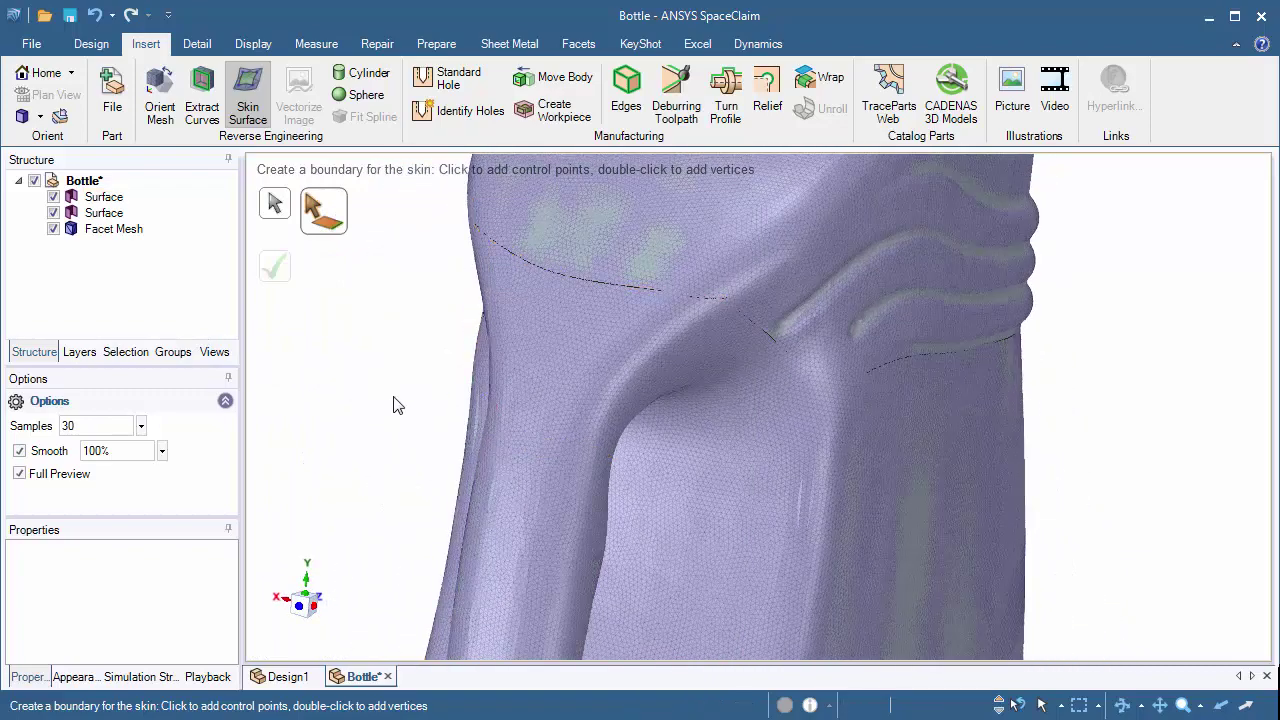
pyautogui.click(736, 287)
pyautogui.click(726, 297)
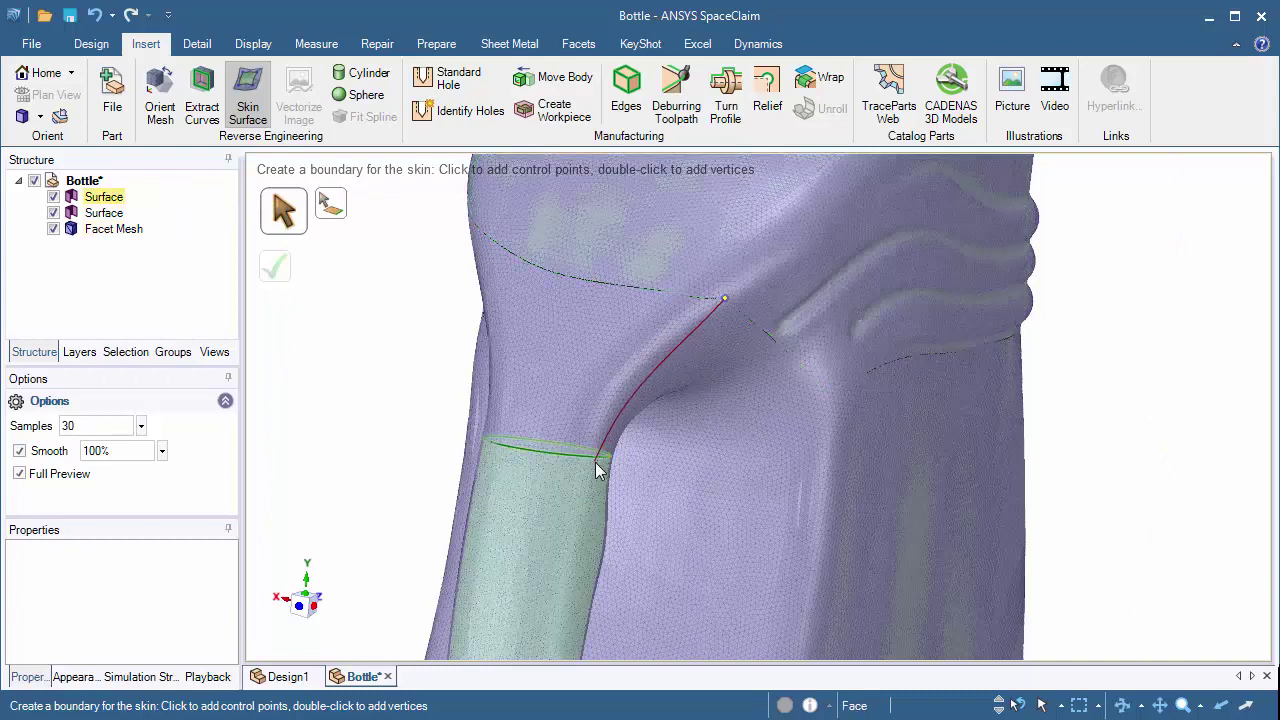
pyautogui.moveTo(598, 463); pyautogui.dragTo(586, 508, button='middle')
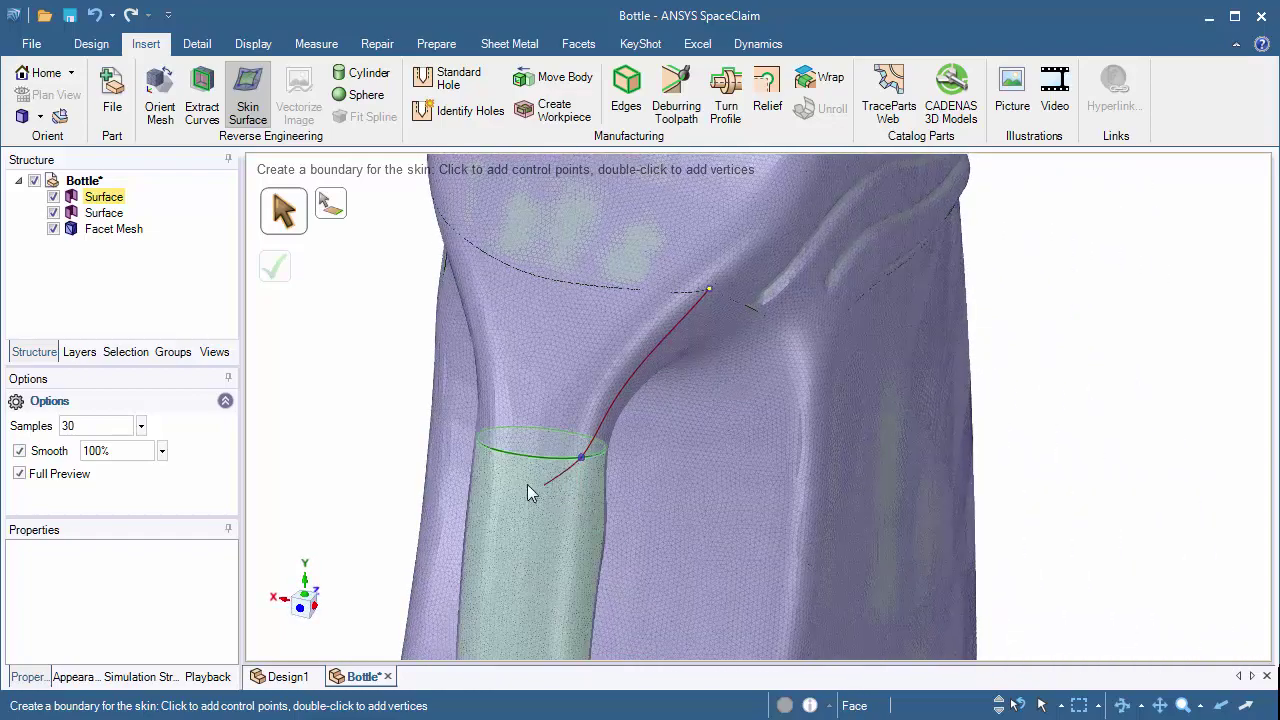
# Step: Continue the skin boundary along the handle tube's upper rim and close it back at the other end of the shoulder surface's edge
pyautogui.moveTo(521, 474); pyautogui.dragTo(475, 533, button='middle')
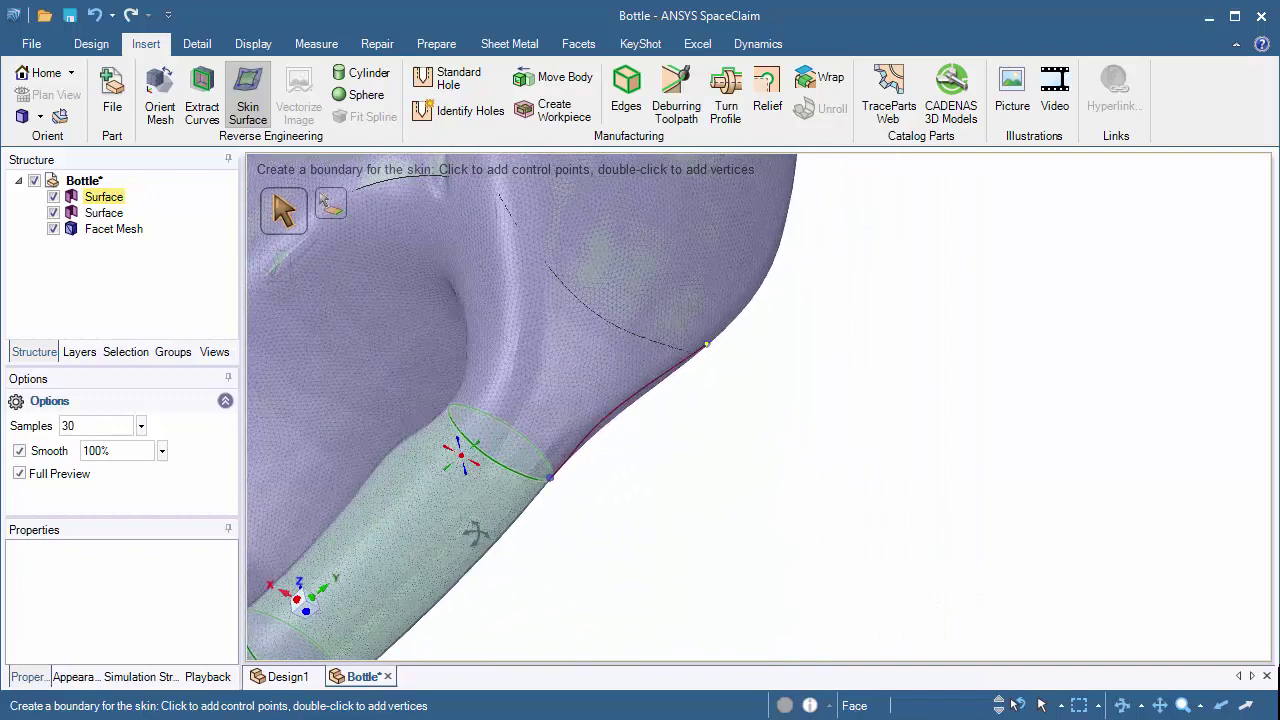
pyautogui.click(457, 436)
pyautogui.keyDown('shift'); pyautogui.moveTo(517, 276); pyautogui.dragTo(543, 374, button='middle'); pyautogui.keyUp('shift')
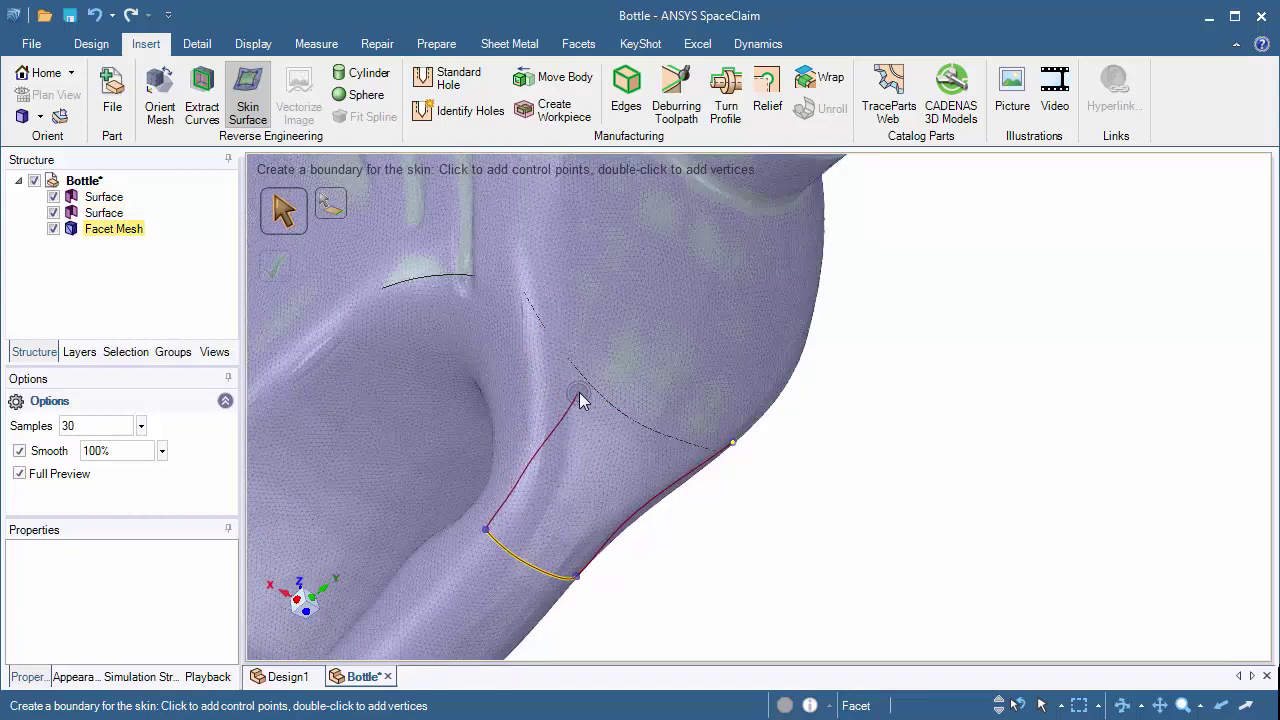
pyautogui.click(521, 283)
pyautogui.moveTo(597, 449); pyautogui.dragTo(531, 250, button='middle')
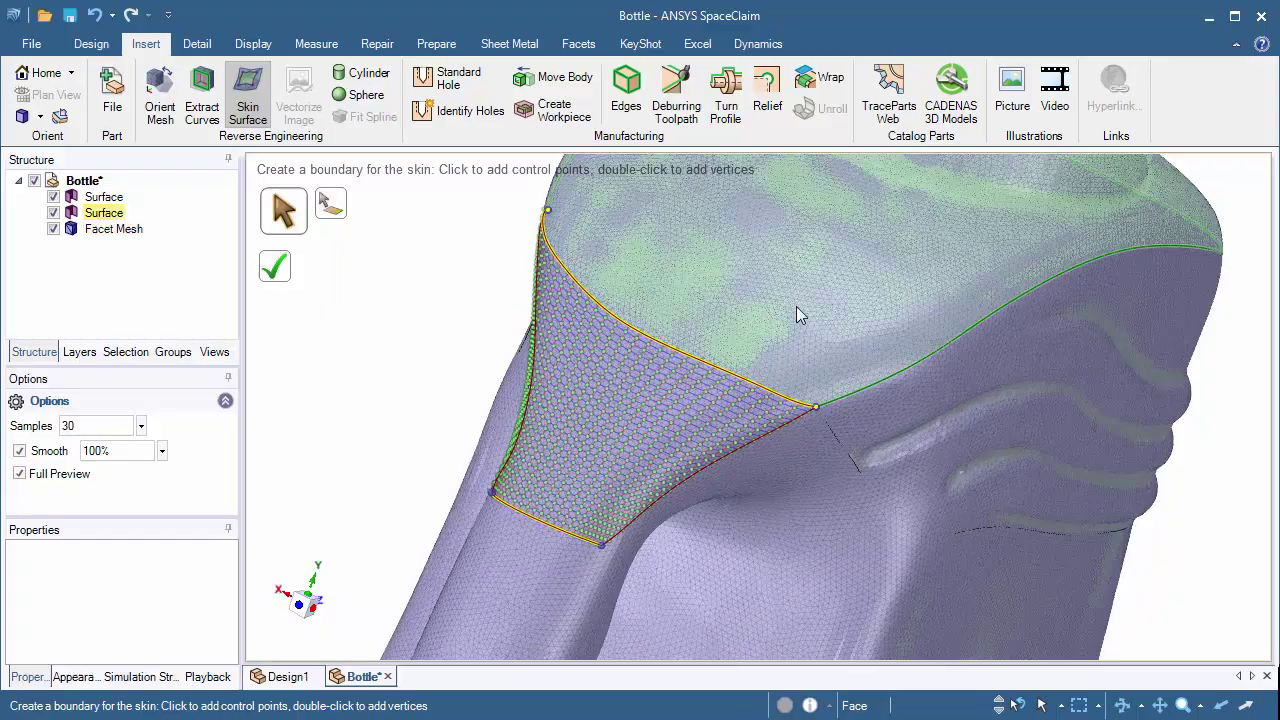
# Step: Slide the patch's two lower corners outward along the handle tube's rim and create the upper handle skin surface
pyautogui.moveTo(609, 551)
pyautogui.mouseDown(button='middle')
pyautogui.moveTo(565, 650)
pyautogui.moveTo(536, 660)
pyautogui.mouseUp(button='middle')
pyautogui.scroll(2, 603, 551)
pyautogui.moveTo(601, 578); pyautogui.dragTo(557, 585, button='middle')
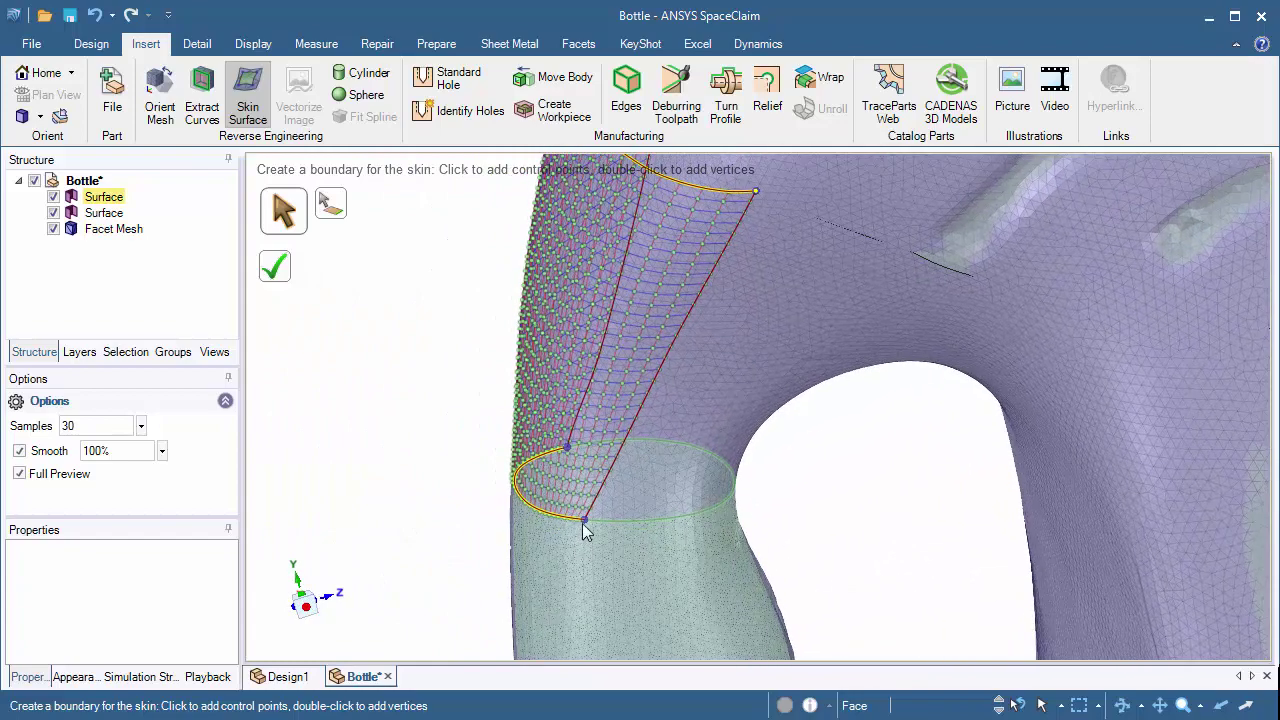
pyautogui.moveTo(591, 533); pyautogui.dragTo(701, 524)
pyautogui.moveTo(698, 525); pyautogui.dragTo(523, 549, button='middle')
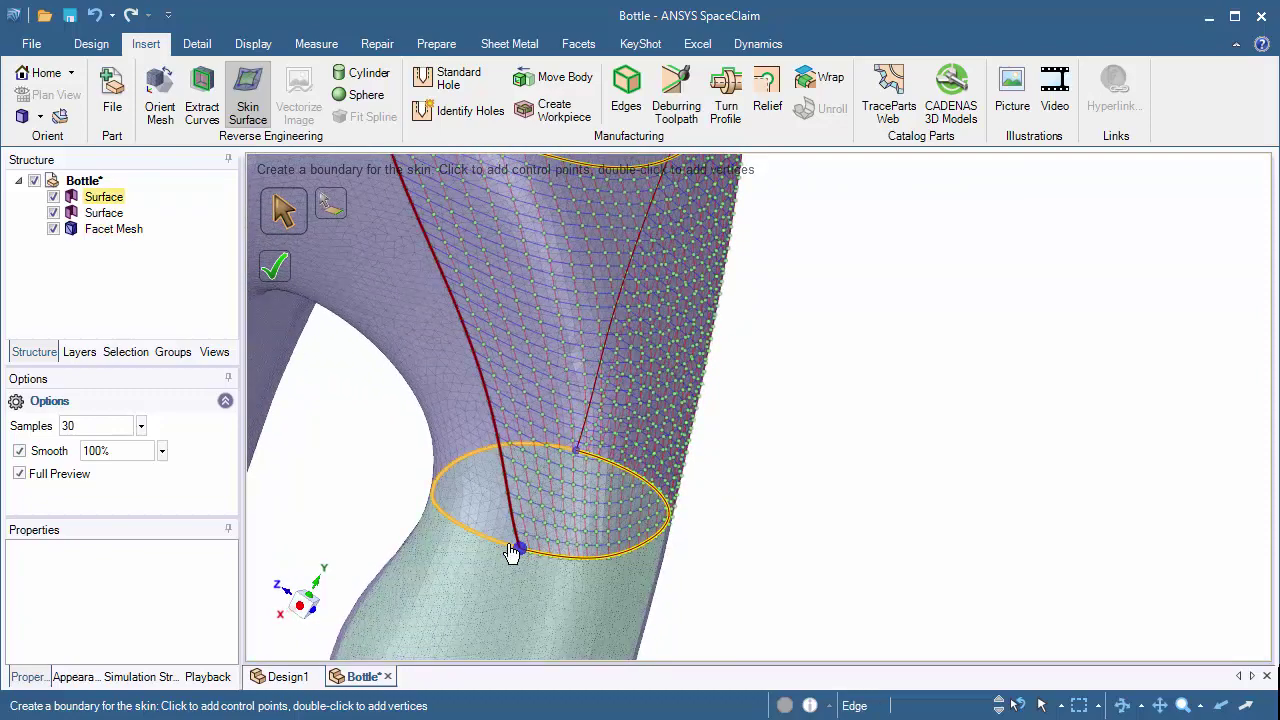
pyautogui.moveTo(512, 553); pyautogui.dragTo(499, 550)
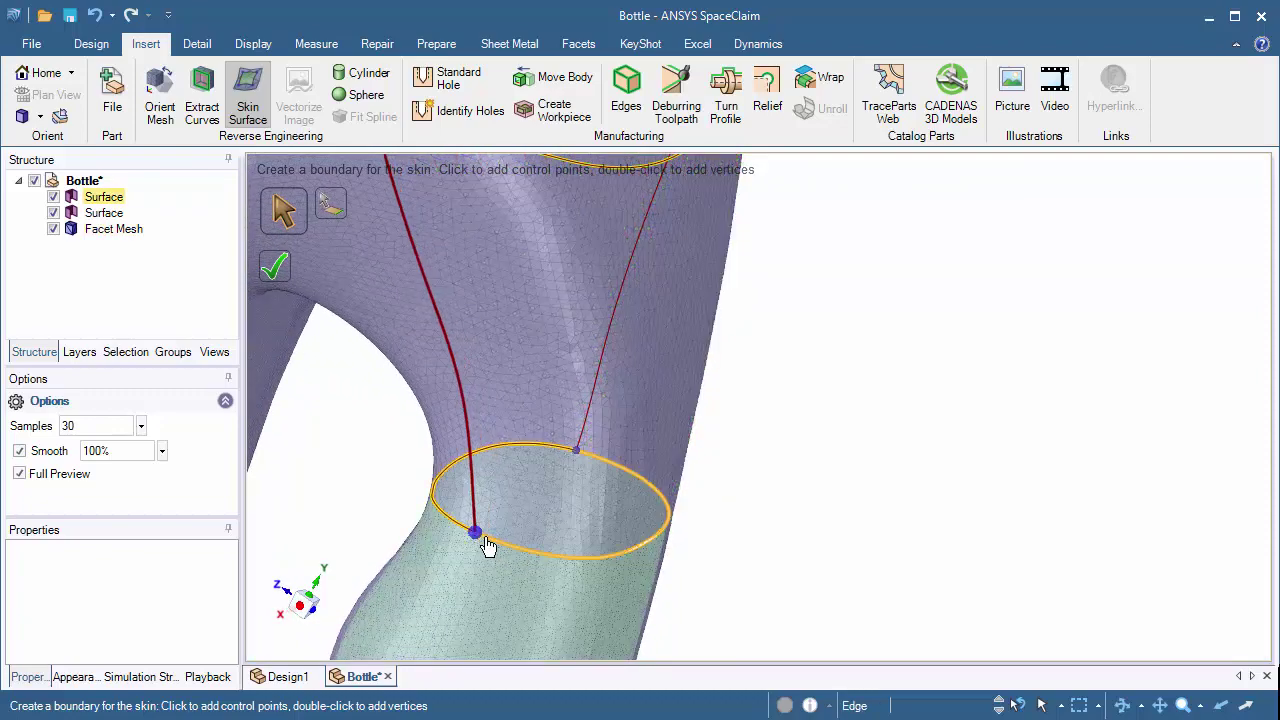
pyautogui.moveTo(506, 550); pyautogui.dragTo(508, 552)
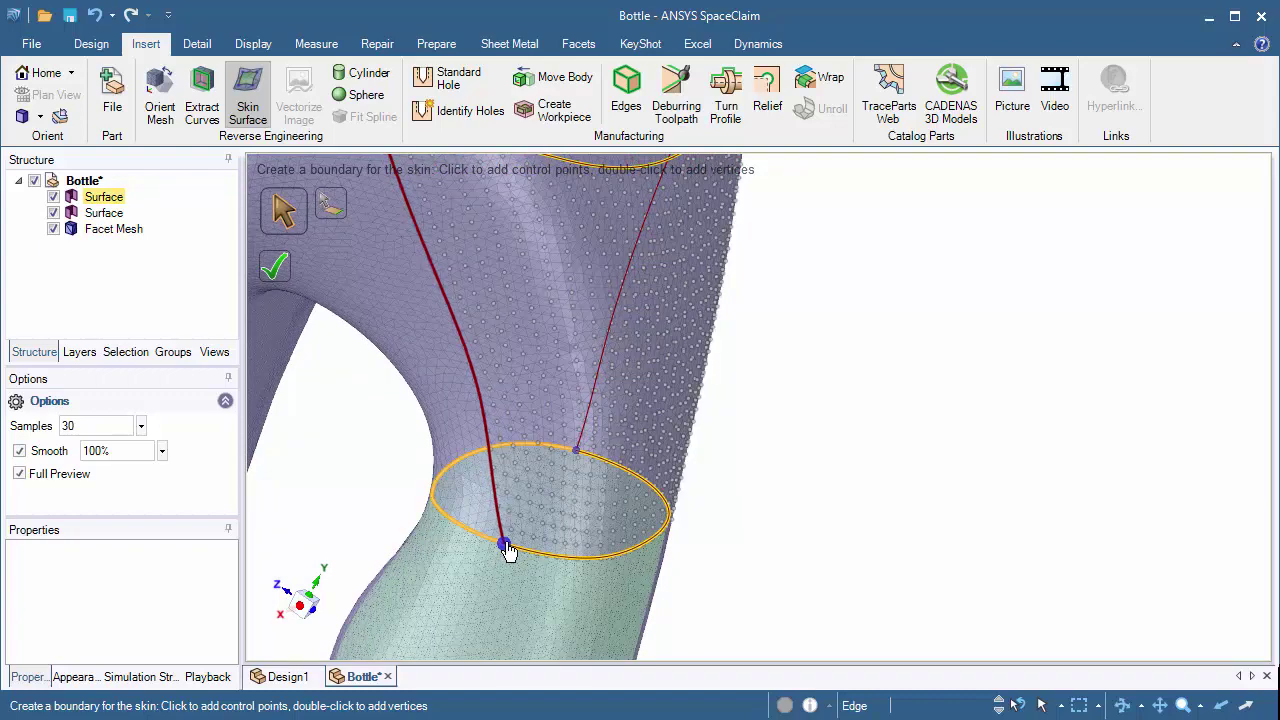
pyautogui.keyDown('ctrl'); pyautogui.moveTo(530, 584); pyautogui.dragTo(503, 486, button='middle'); pyautogui.keyUp('ctrl')
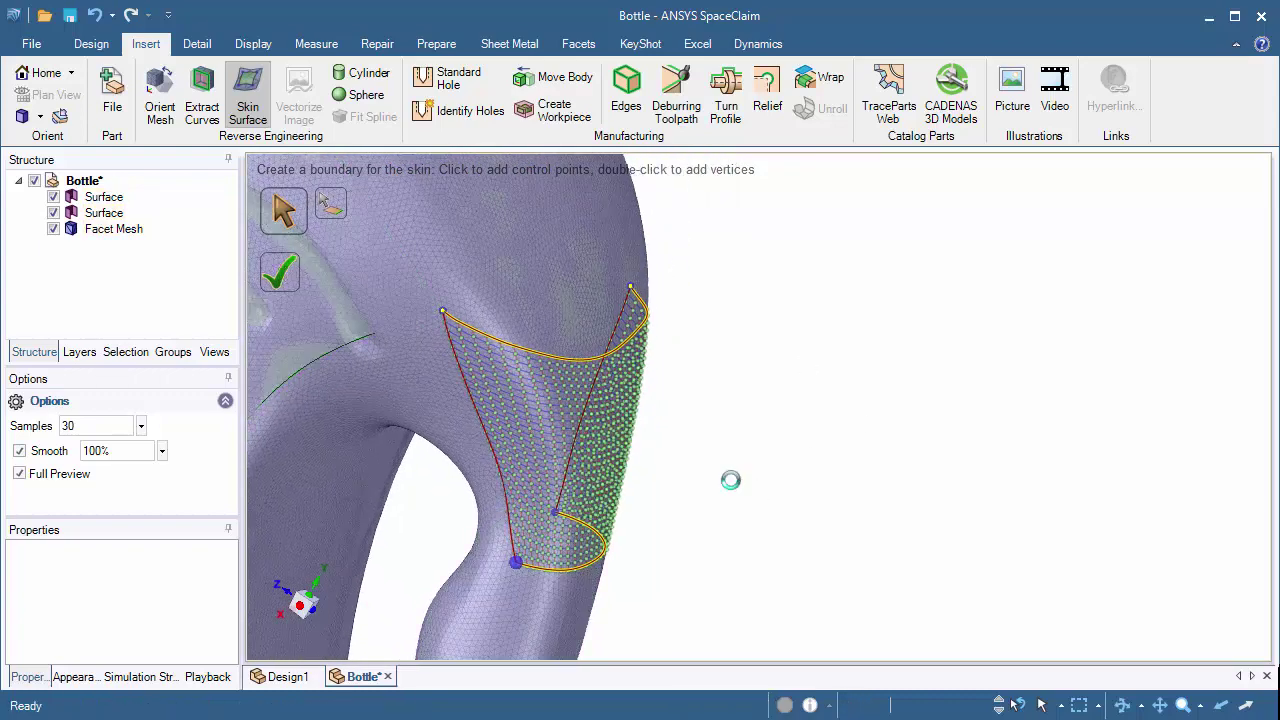
pyautogui.moveTo(731, 480); pyautogui.dragTo(800, 497, button='middle')
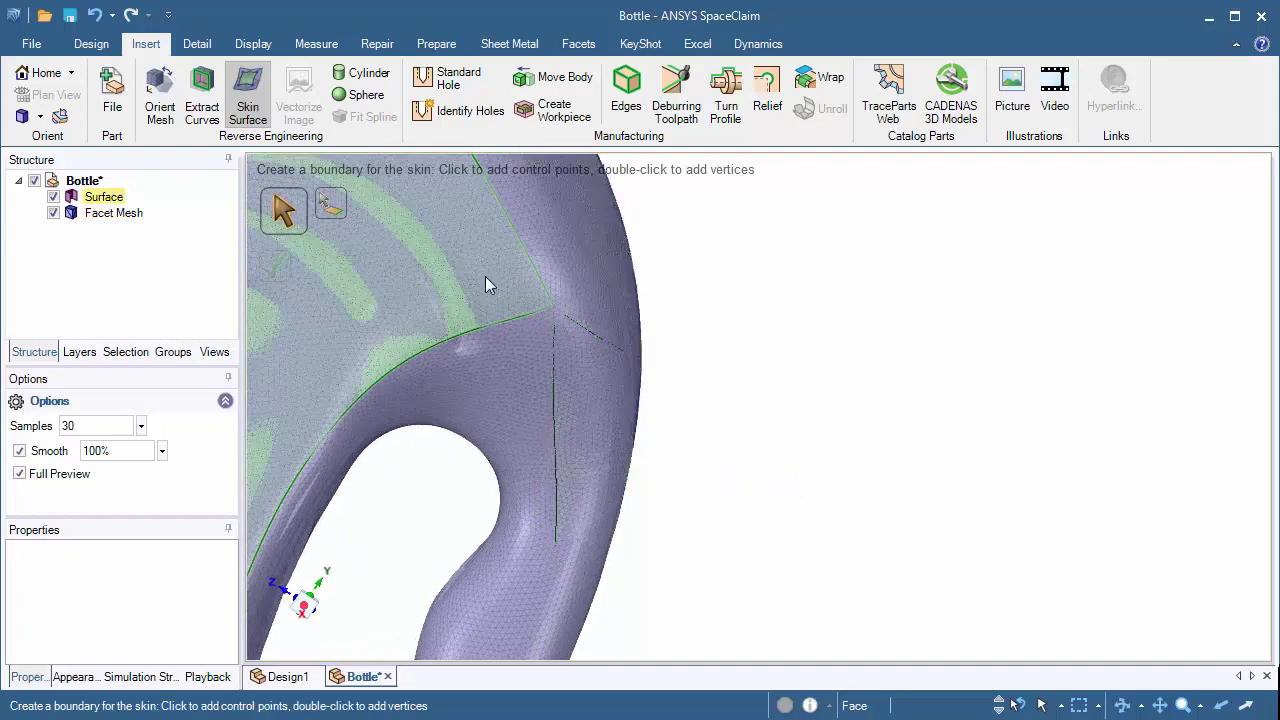
# Step: Hide the facet mesh to check the new upper handle skin against its neighbours, and restore the mesh
pyautogui.moveTo(478, 285)
pyautogui.mouseDown(button='middle')
pyautogui.moveTo(505, 447)
pyautogui.moveTo(597, 508)
pyautogui.moveTo(345, 183)
pyautogui.mouseUp(button='middle')
pyautogui.click(53, 213)
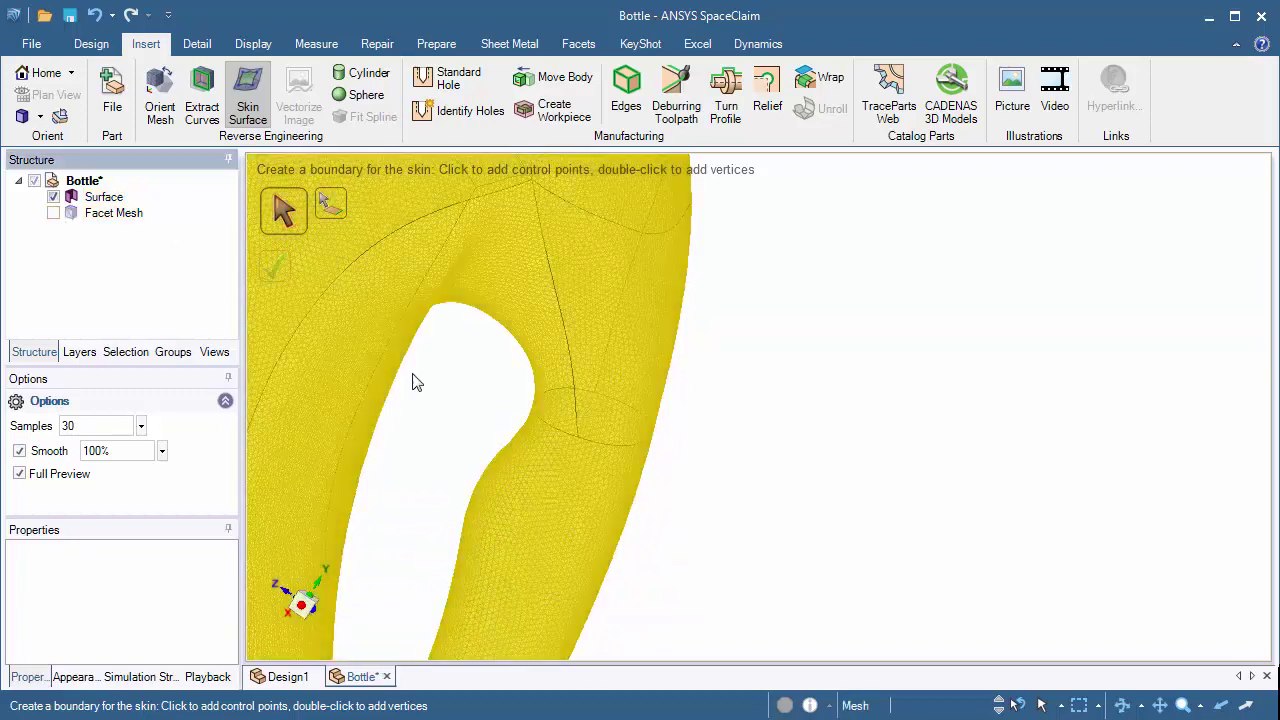
pyautogui.moveTo(677, 471); pyautogui.dragTo(660, 380, button='middle')
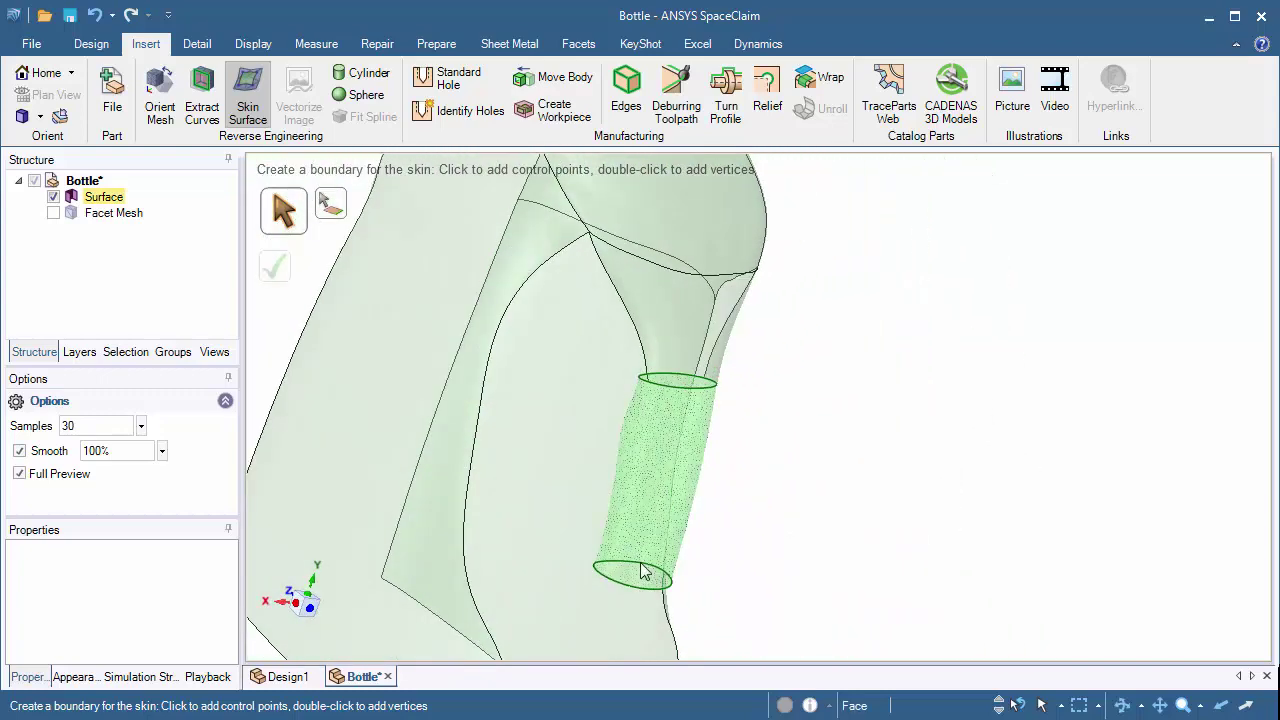
pyautogui.click(53, 213)
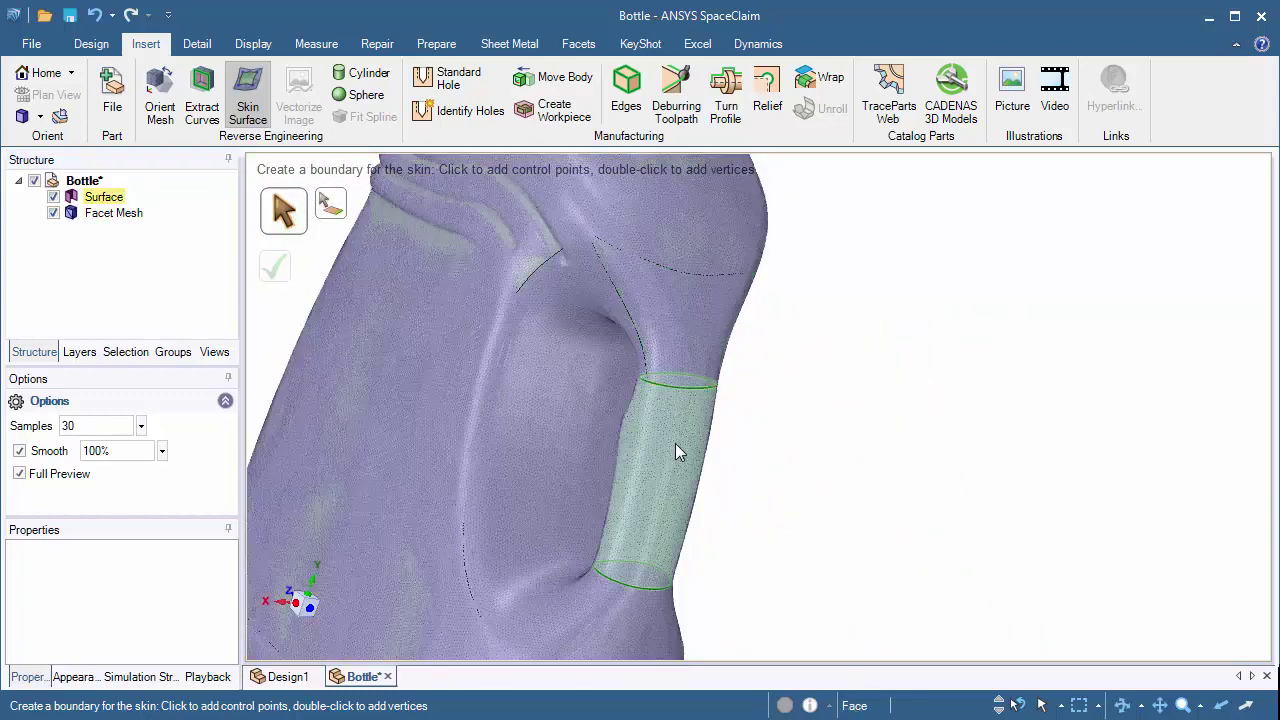
# Step: Draw a skin boundary curve across the bottle's back just above the base, connecting the lower corners of the two side surfaces
pyautogui.keyDown('ctrl'); pyautogui.moveTo(676, 444); pyautogui.dragTo(752, 196, button='middle'); pyautogui.keyUp('ctrl')
pyautogui.keyDown('ctrl'); pyautogui.moveTo(631, 397); pyautogui.dragTo(691, 513, button='middle'); pyautogui.keyUp('ctrl')
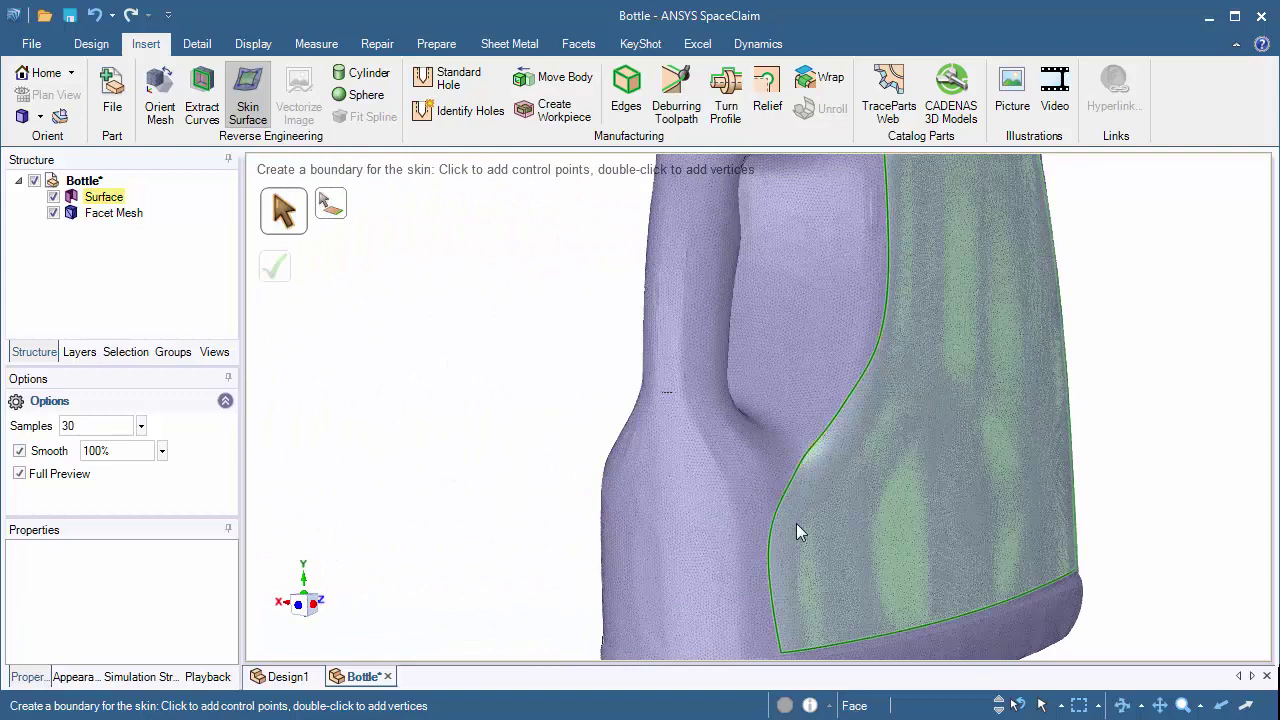
pyautogui.keyDown('shift'); pyautogui.moveTo(772, 529); pyautogui.dragTo(816, 358, button='middle'); pyautogui.keyUp('shift')
pyautogui.moveTo(816, 358); pyautogui.dragTo(868, 392, button='middle')
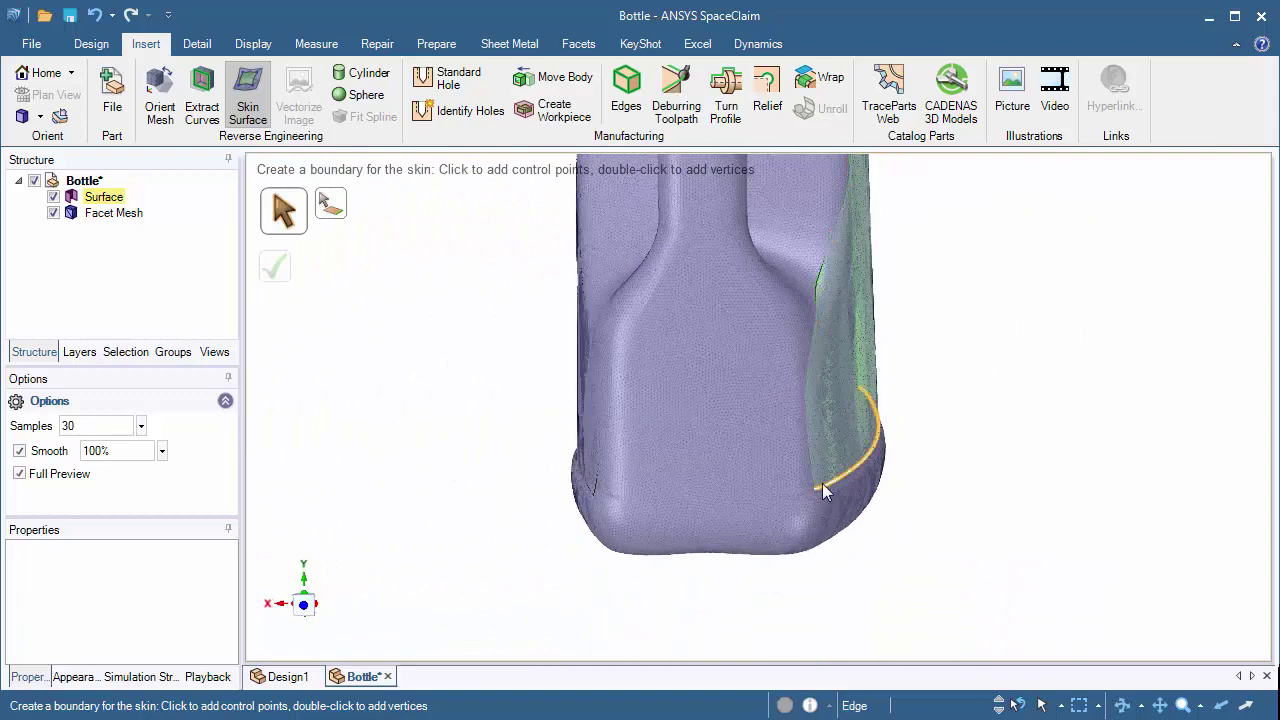
pyautogui.moveTo(770, 505); pyautogui.dragTo(608, 512, button='middle')
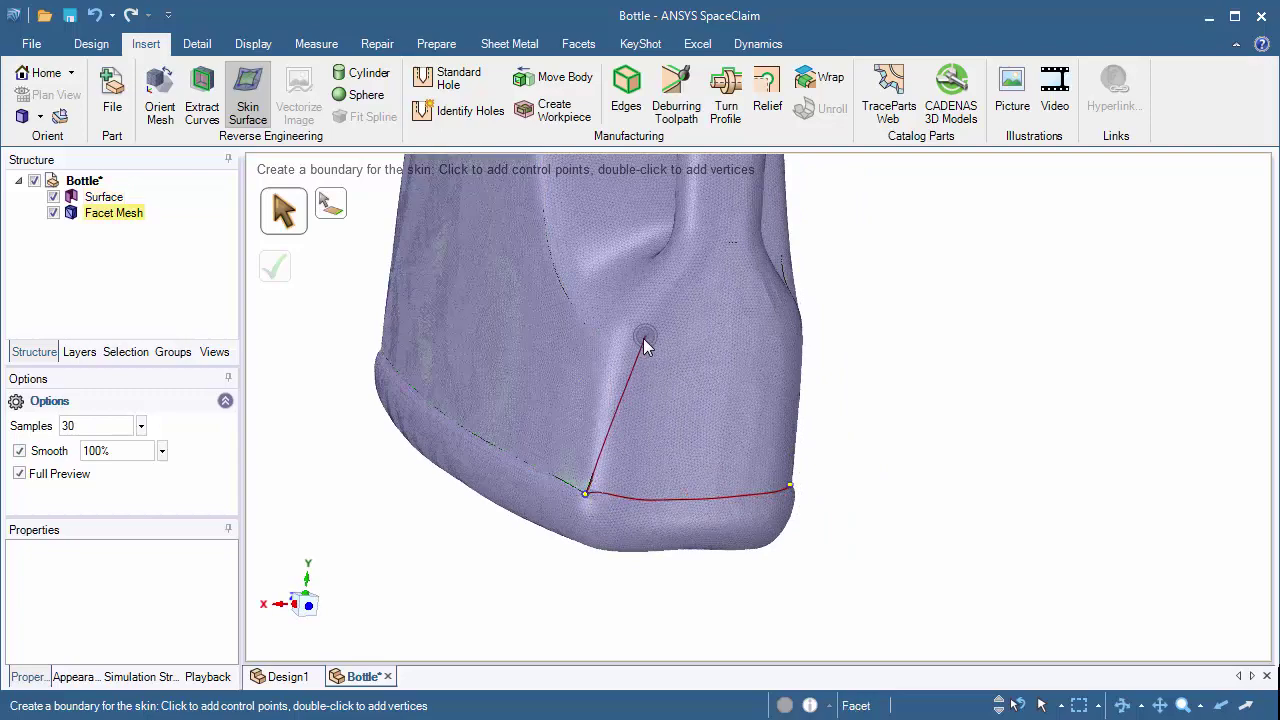
# Step: Complete the boundary up both side surface edges and across the back below the handle, and create the skin surface
pyautogui.scroll(1, 615, 392)
pyautogui.scroll(1, 615, 392)
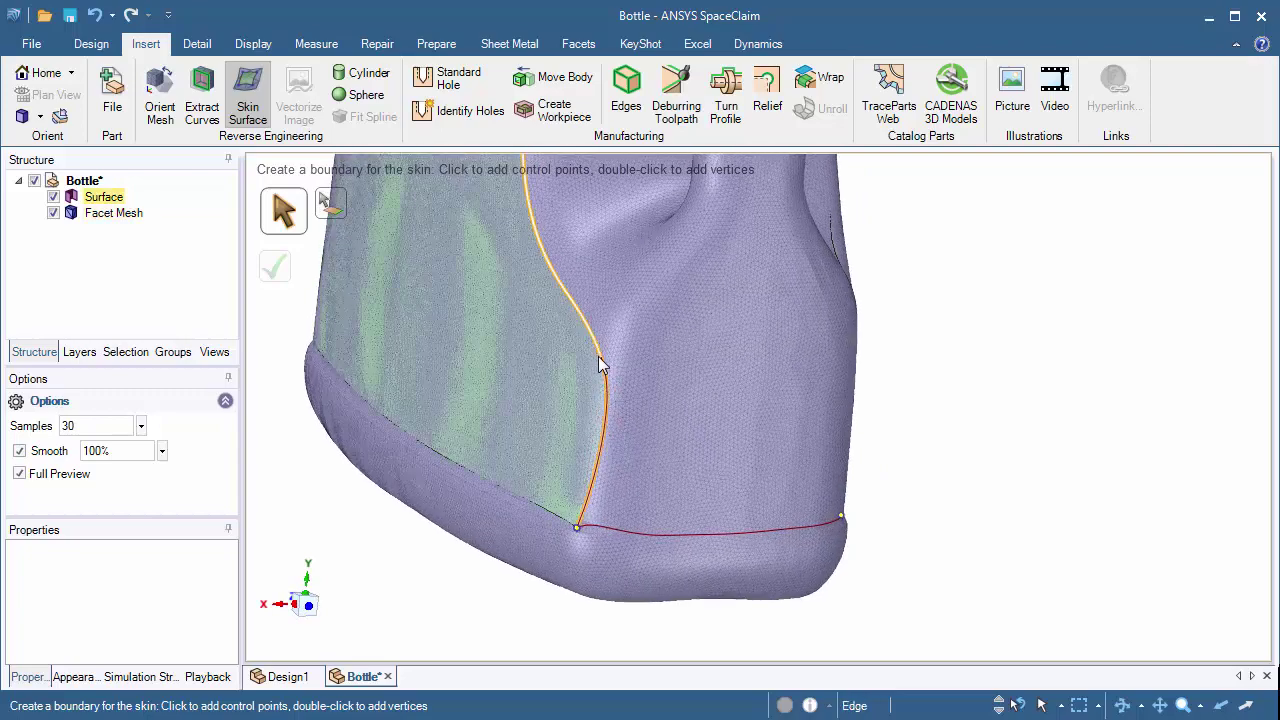
pyautogui.click(595, 347)
pyautogui.moveTo(737, 349); pyautogui.dragTo(830, 340, button='middle')
pyautogui.click(892, 341)
pyautogui.moveTo(901, 404); pyautogui.dragTo(907, 525, button='middle')
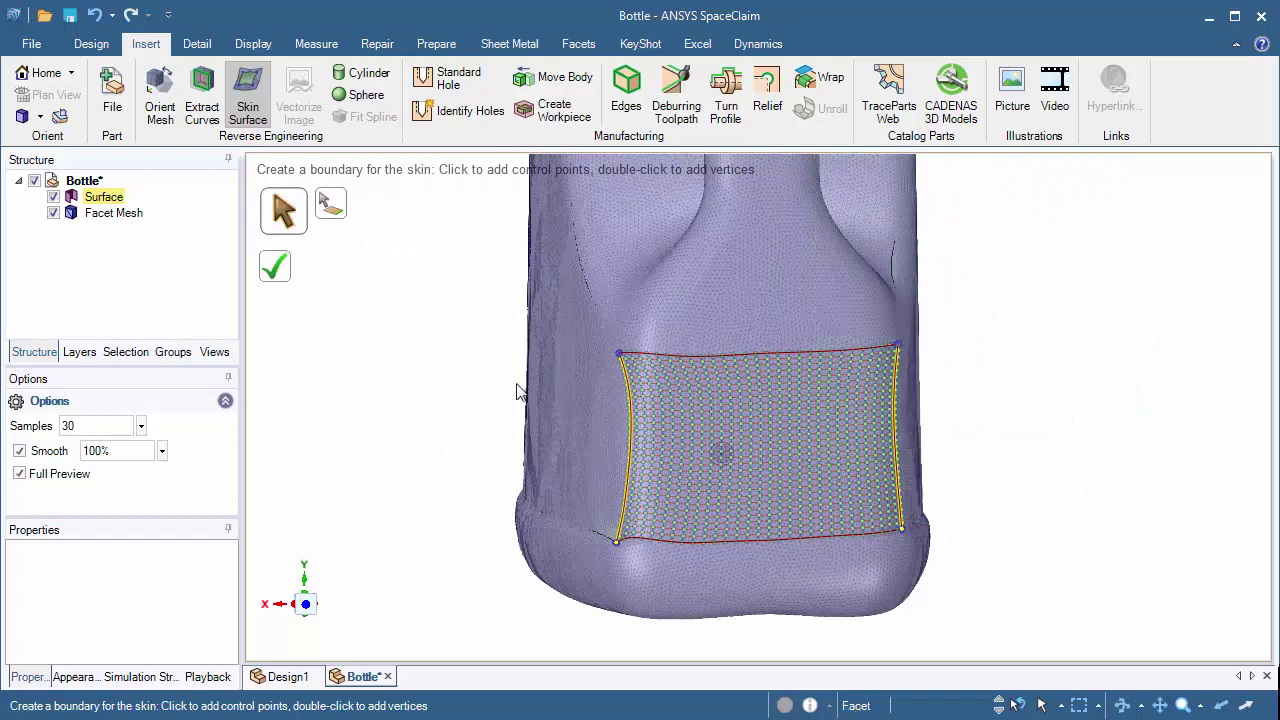
pyautogui.click(280, 272)
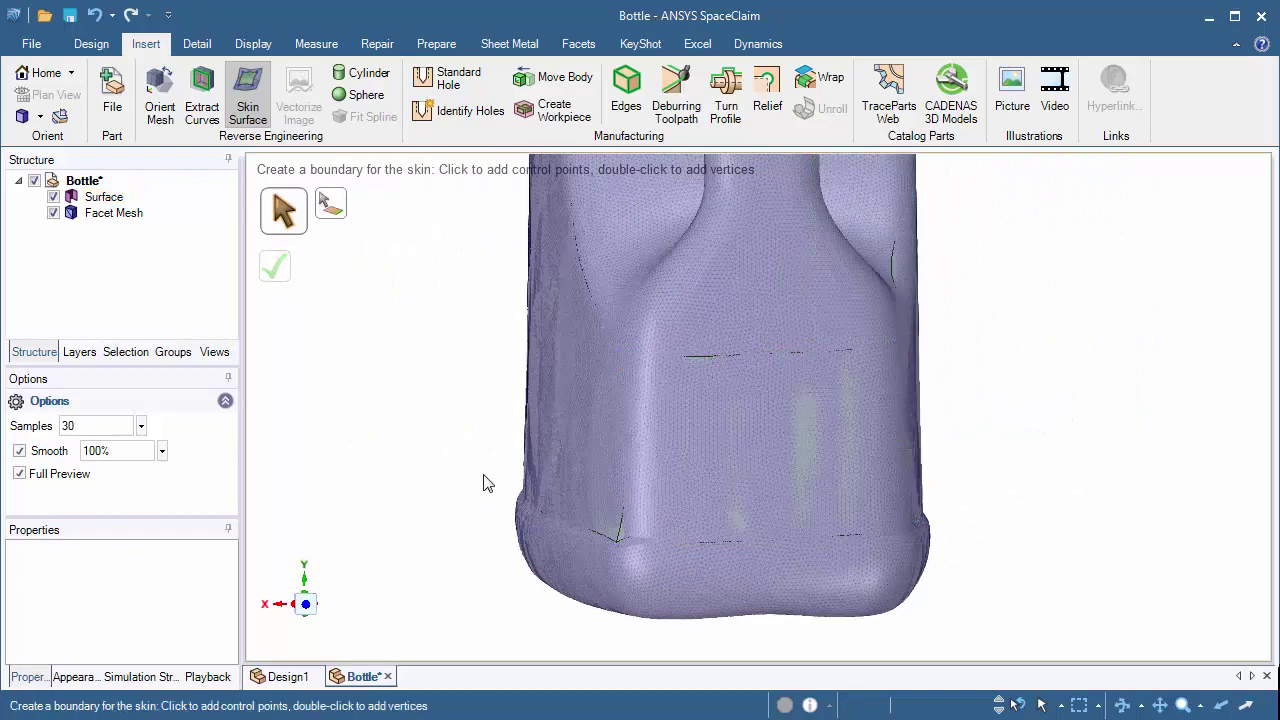
# Step: View the surfaces without the facet mesh to check the new lower back skin, and restore the mesh
pyautogui.scroll(-3, 485, 420)
pyautogui.moveTo(486, 360); pyautogui.dragTo(548, 464, button='middle')
pyautogui.moveTo(470, 380); pyautogui.dragTo(406, 377, button='middle')
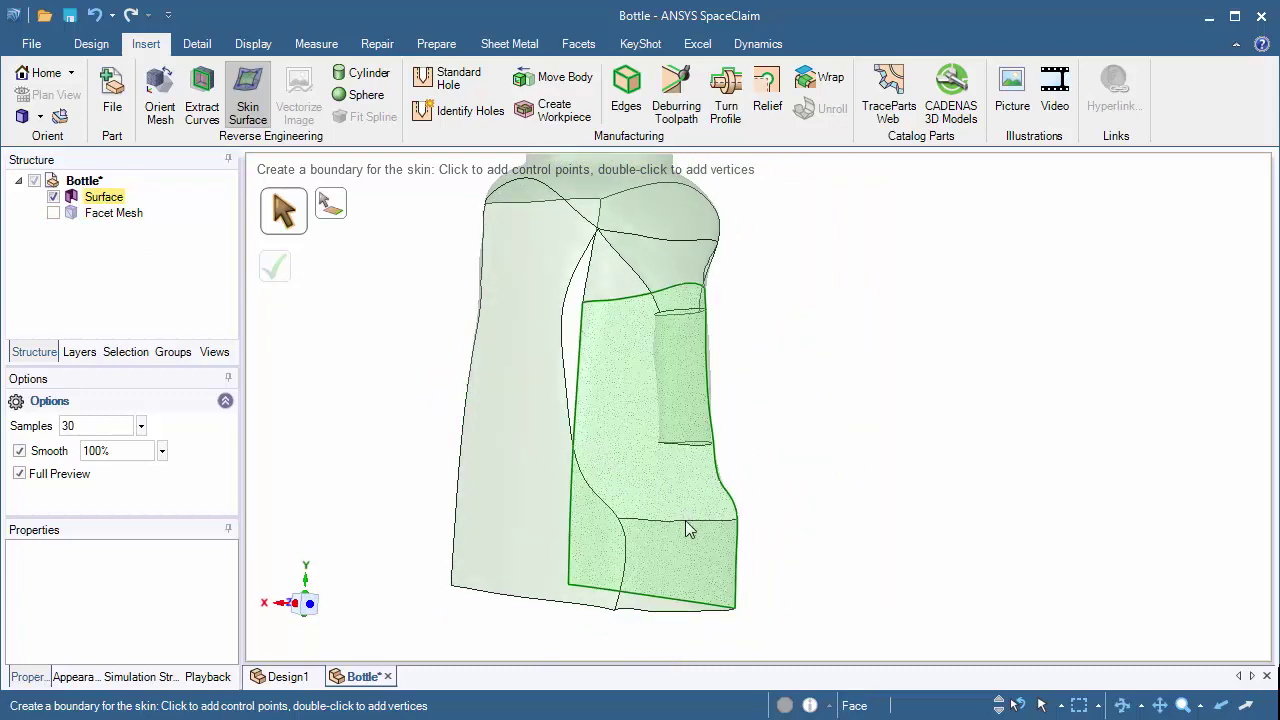
pyautogui.click(53, 213)
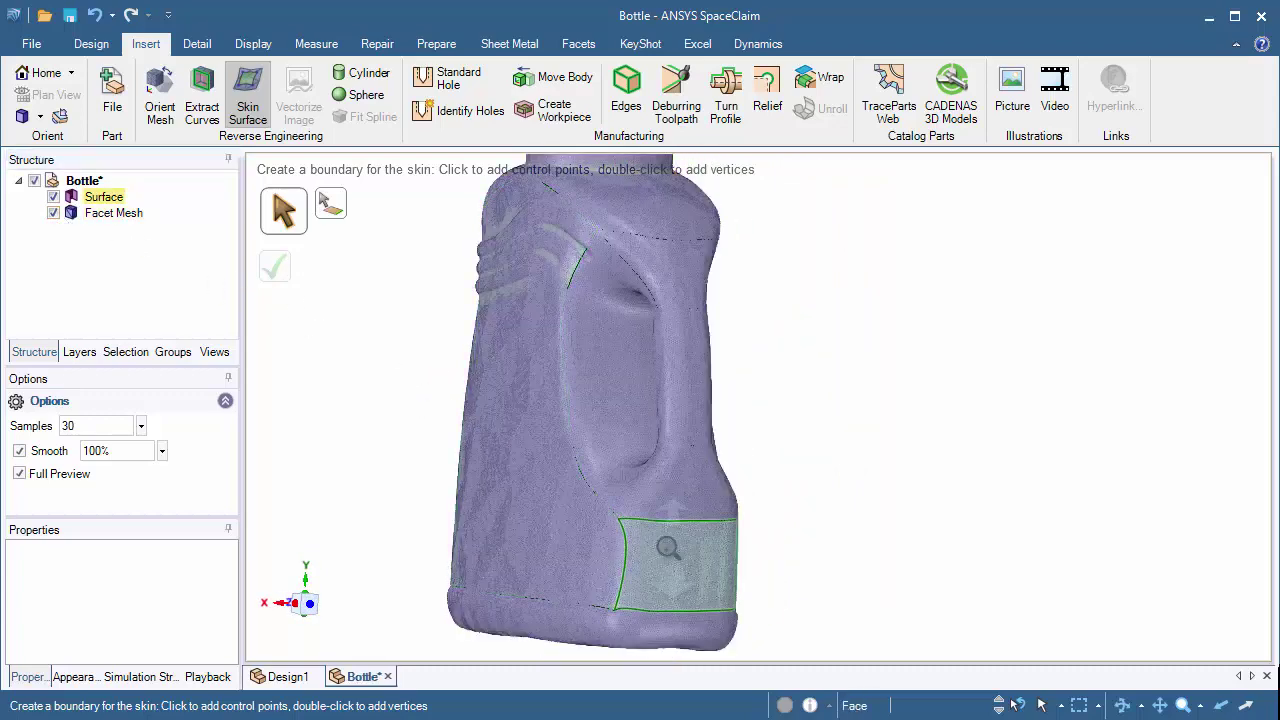
# Step: Outline a skin boundary between the lower back patch's top corners and the lower rim of the handle's tubular surface
pyautogui.scroll(4, 640, 530)
pyautogui.click(564, 491)
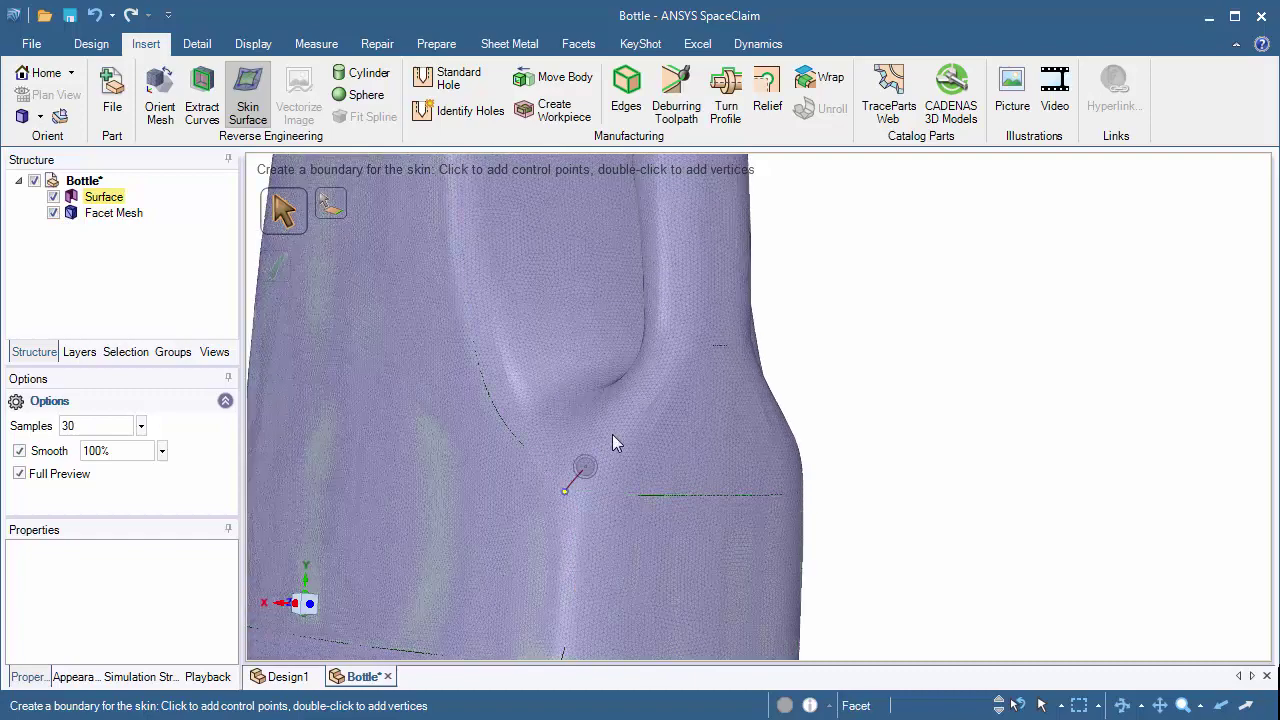
pyautogui.moveTo(660, 340); pyautogui.dragTo(771, 319, button='middle')
pyautogui.click(672, 340)
pyautogui.click(671, 339)
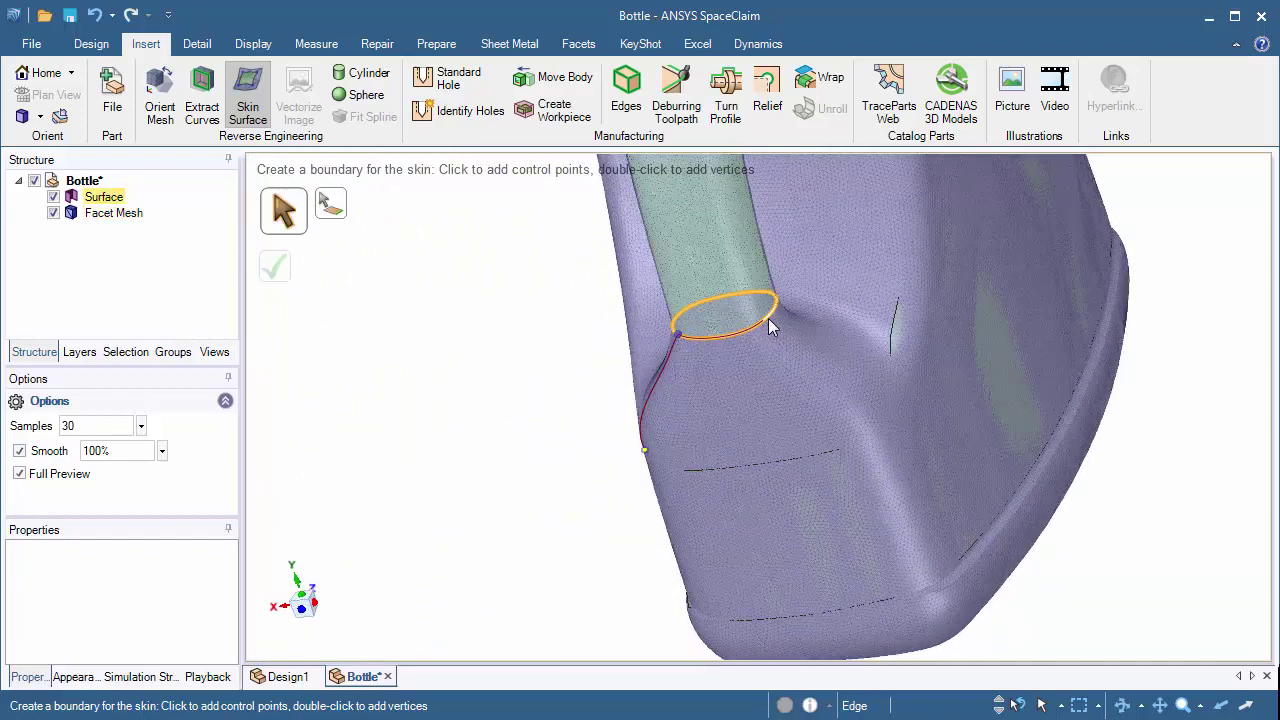
pyautogui.click(768, 318)
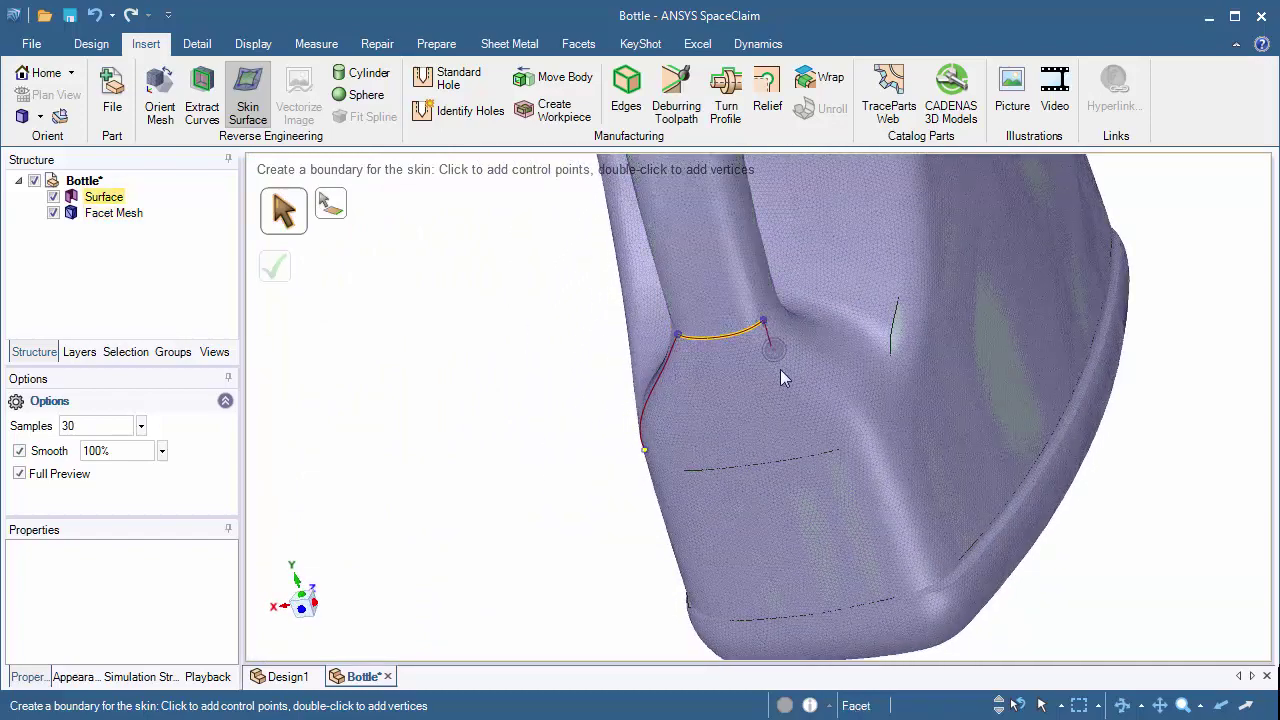
pyautogui.click(888, 423)
# Step: Slide the boundary's two upper corners outward along the handle tube's lower rim and create the lower handle skin surface
pyautogui.moveTo(786, 477); pyautogui.dragTo(700, 397, button='middle')
pyautogui.moveTo(731, 390); pyautogui.dragTo(704, 382)
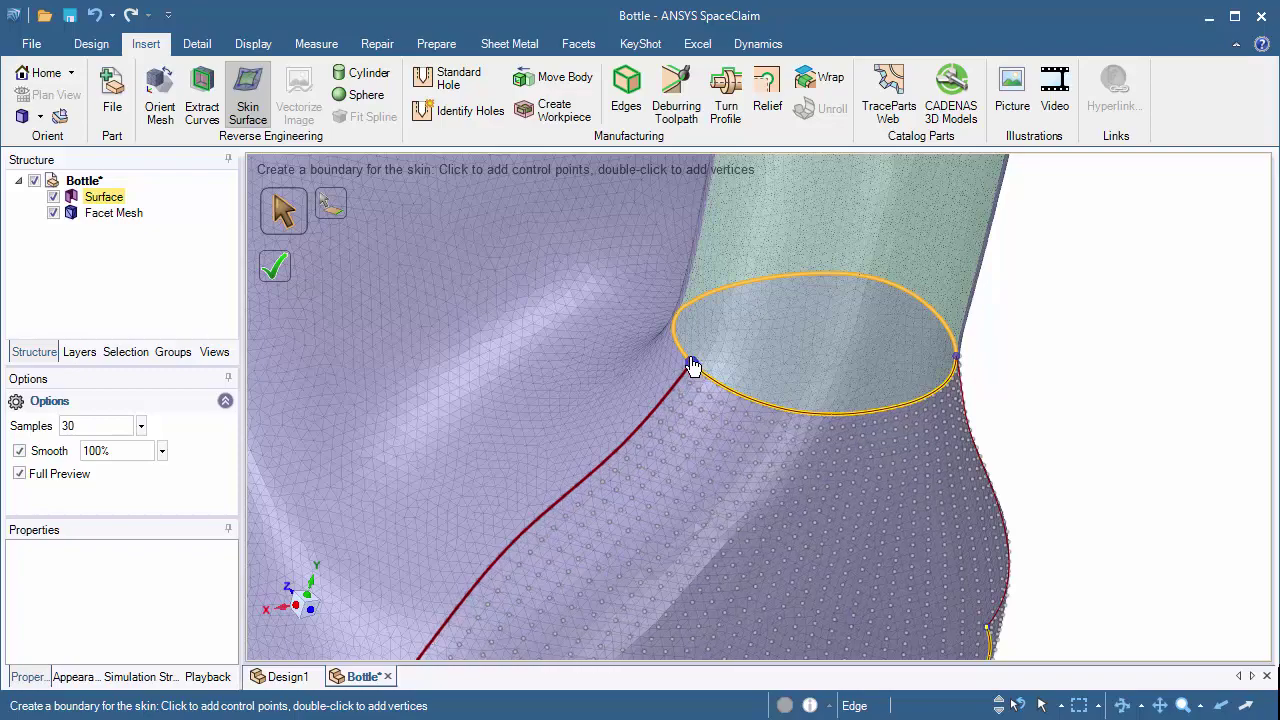
pyautogui.moveTo(690, 365); pyautogui.dragTo(938, 392, button='middle')
pyautogui.moveTo(955, 362); pyautogui.dragTo(997, 311)
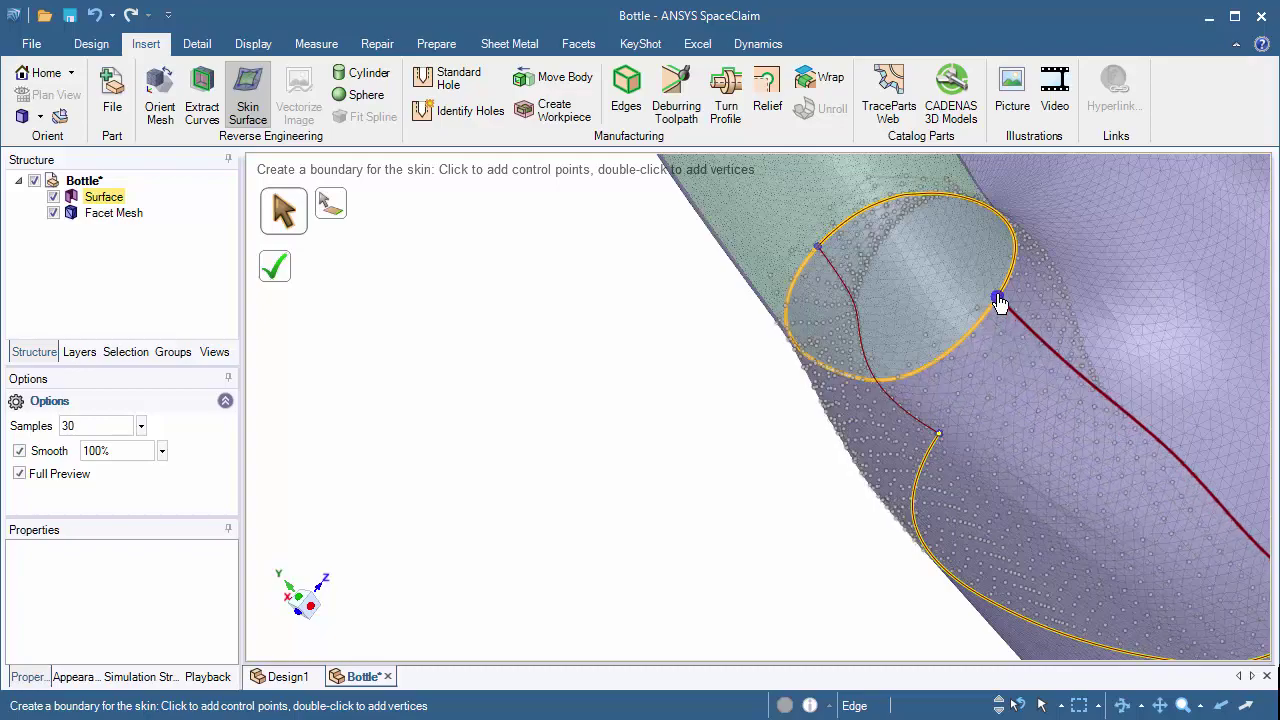
pyautogui.moveTo(995, 308); pyautogui.dragTo(679, 456, button='middle')
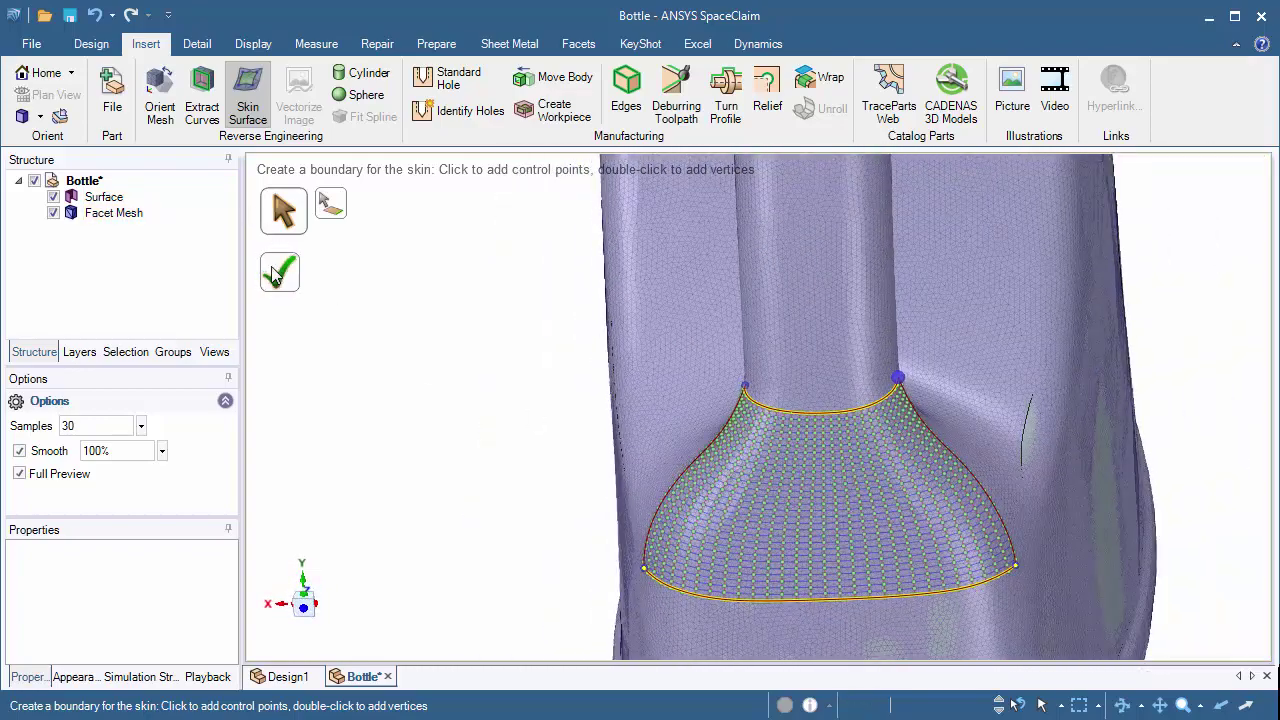
pyautogui.press('Return')
# Step: Hide the facet mesh to inspect the remaining gaps around the handle opening, and turn the mesh back on
pyautogui.moveTo(435, 457); pyautogui.dragTo(437, 363, button='middle')
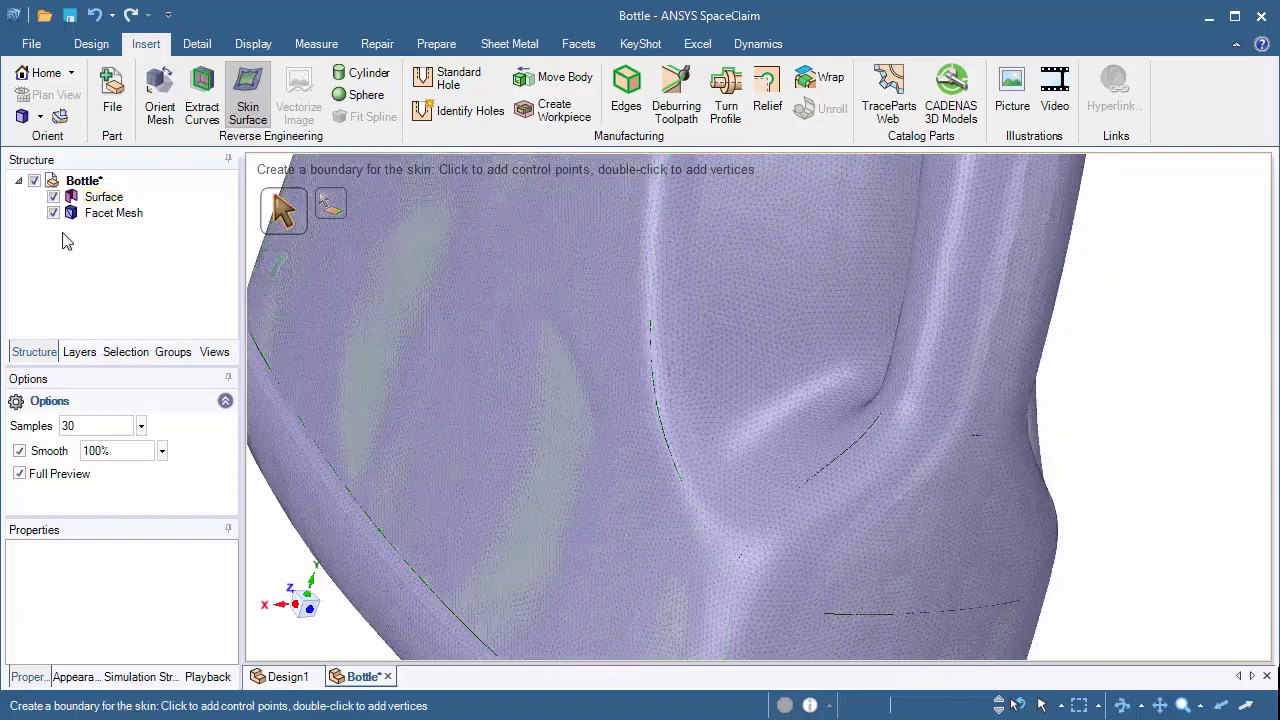
pyautogui.click(54, 213)
pyautogui.scroll(-2, 577, 323)
pyautogui.keyDown('shift'); pyautogui.moveTo(822, 376); pyautogui.dragTo(829, 287, button='middle'); pyautogui.keyUp('shift')
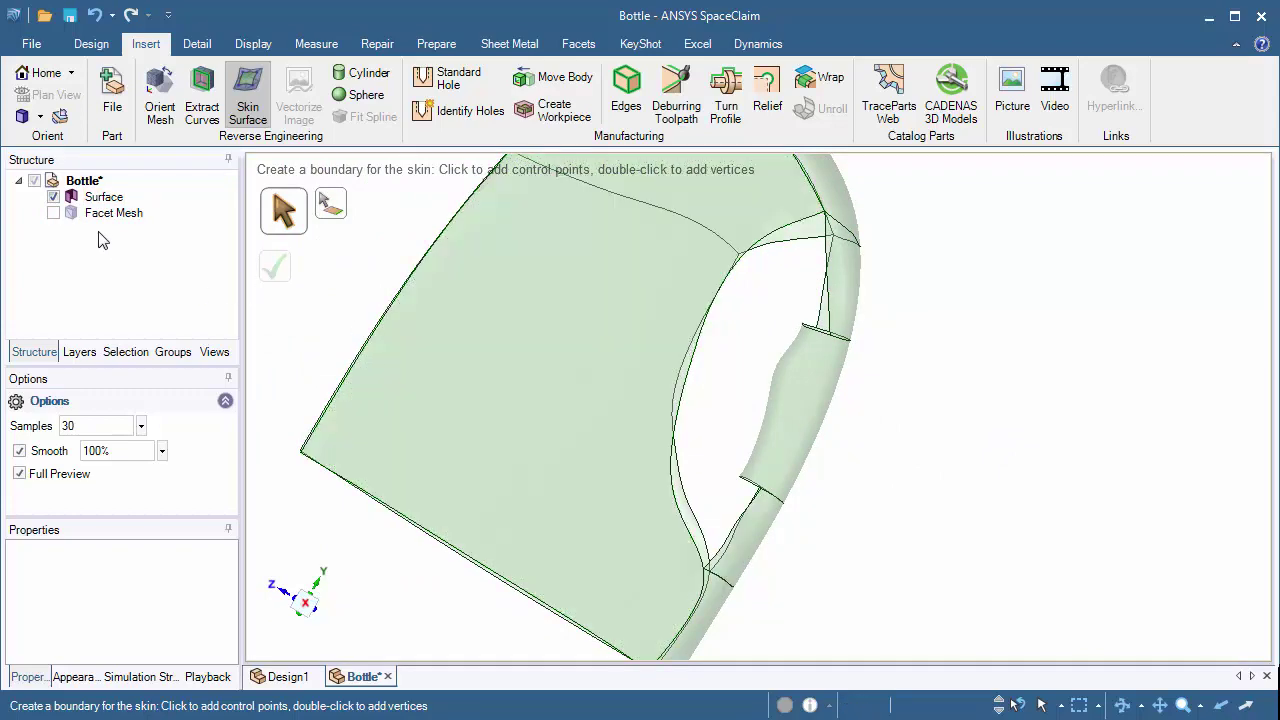
pyautogui.click(53, 213)
# Step: Lay out a skin patch over the recess beside the handle, starting from the side surface's curved edge
pyautogui.moveTo(560, 450); pyautogui.dragTo(630, 430, button='middle')
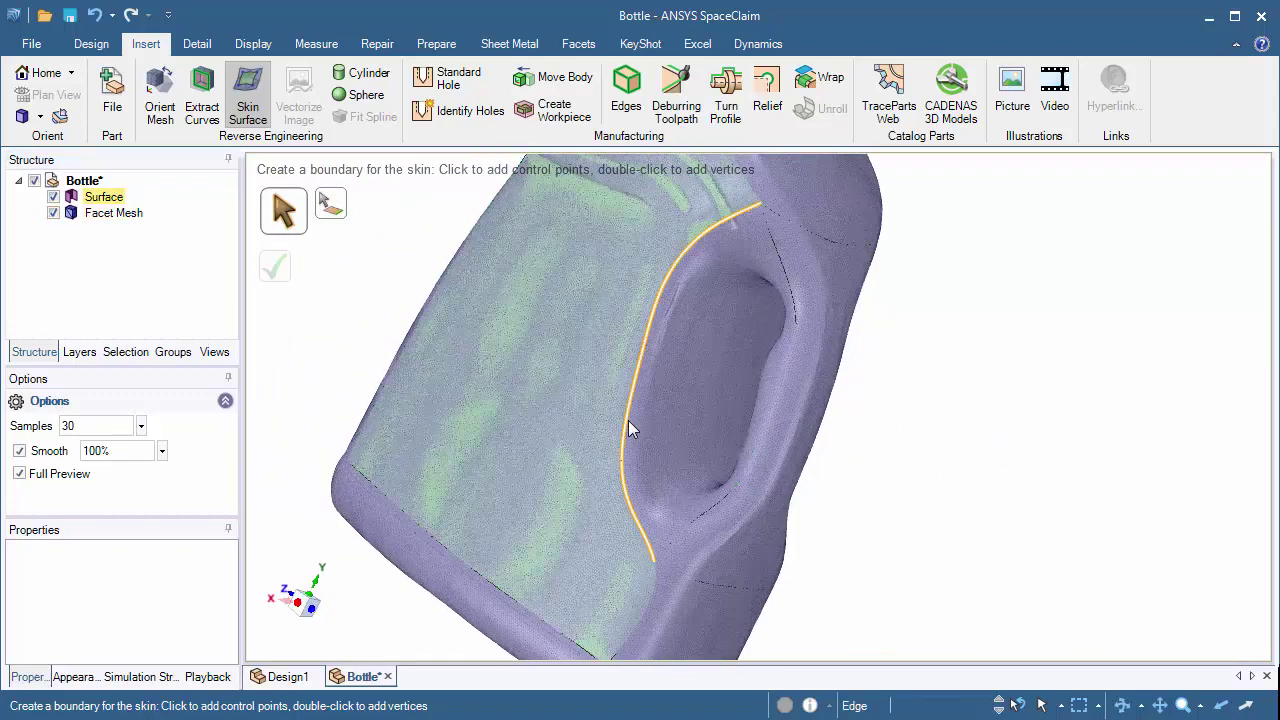
pyautogui.click(627, 419)
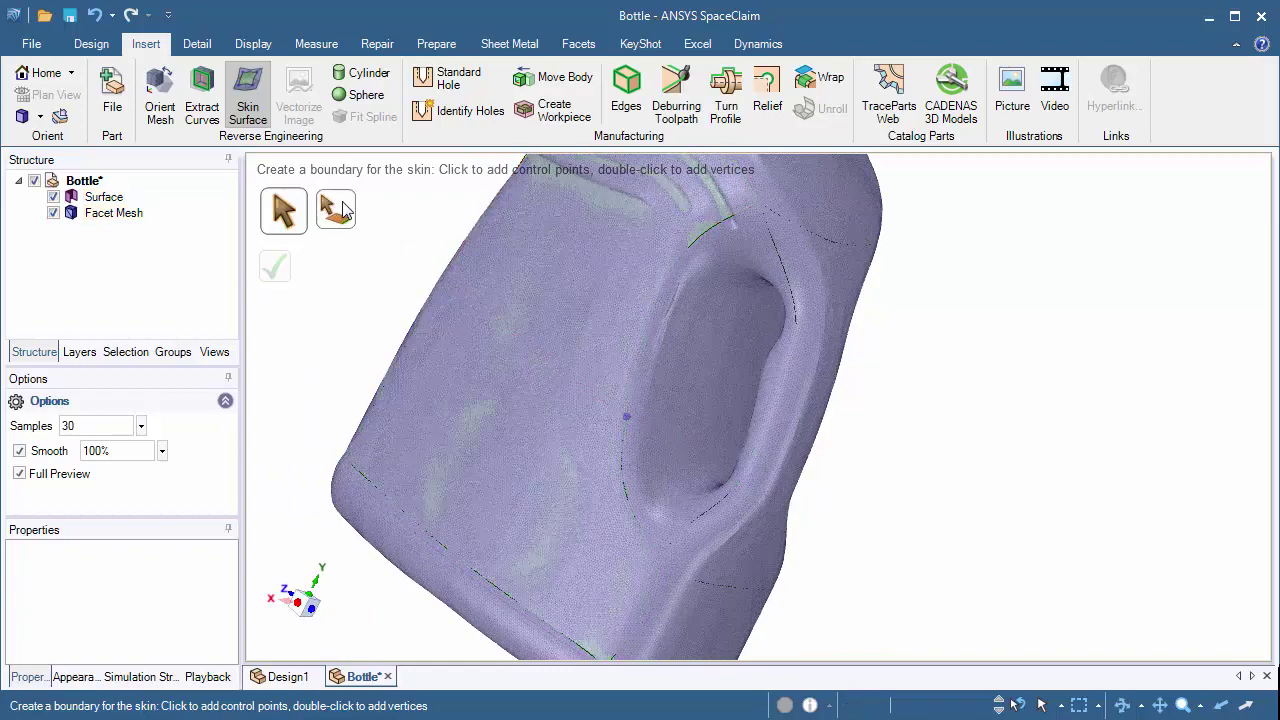
pyautogui.click(637, 413)
pyautogui.moveTo(754, 427); pyautogui.dragTo(870, 382, button='middle')
pyautogui.moveTo(901, 457); pyautogui.dragTo(793, 245, button='middle')
pyautogui.click(811, 488)
# Step: Reshape the recess patch's upper boundary so it curves through the hollow beneath the handle's upper joint
pyautogui.moveTo(699, 246)
pyautogui.keyDown('ctrl'); pyautogui.mouseDown(button='middle')
pyautogui.moveTo(683, 380)
pyautogui.moveTo(855, 494)
pyautogui.mouseUp(button='middle'); pyautogui.keyUp('ctrl')
pyautogui.moveTo(758, 466)
pyautogui.mouseDown(button='middle')
pyautogui.moveTo(757, 394)
pyautogui.moveTo(709, 405)
pyautogui.moveTo(763, 370)
pyautogui.mouseUp(button='middle')
pyautogui.moveTo(760, 367); pyautogui.dragTo(775, 406)
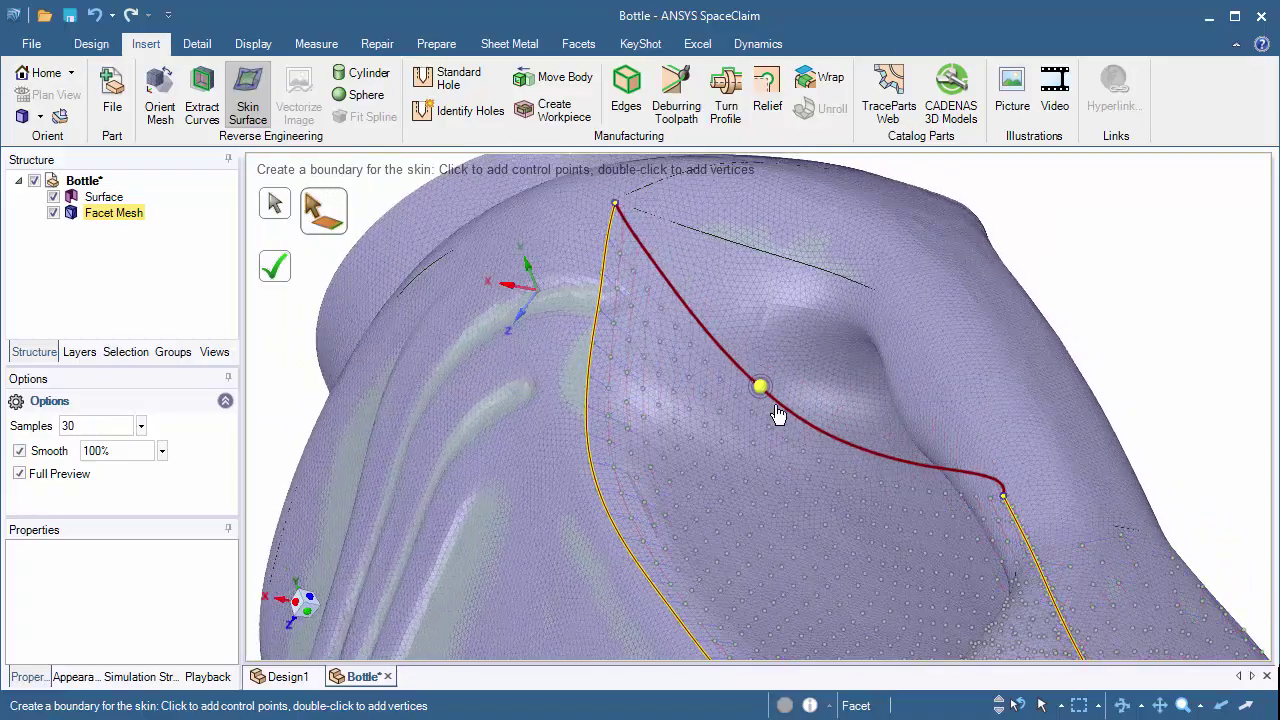
pyautogui.moveTo(778, 430); pyautogui.dragTo(610, 480, button='middle')
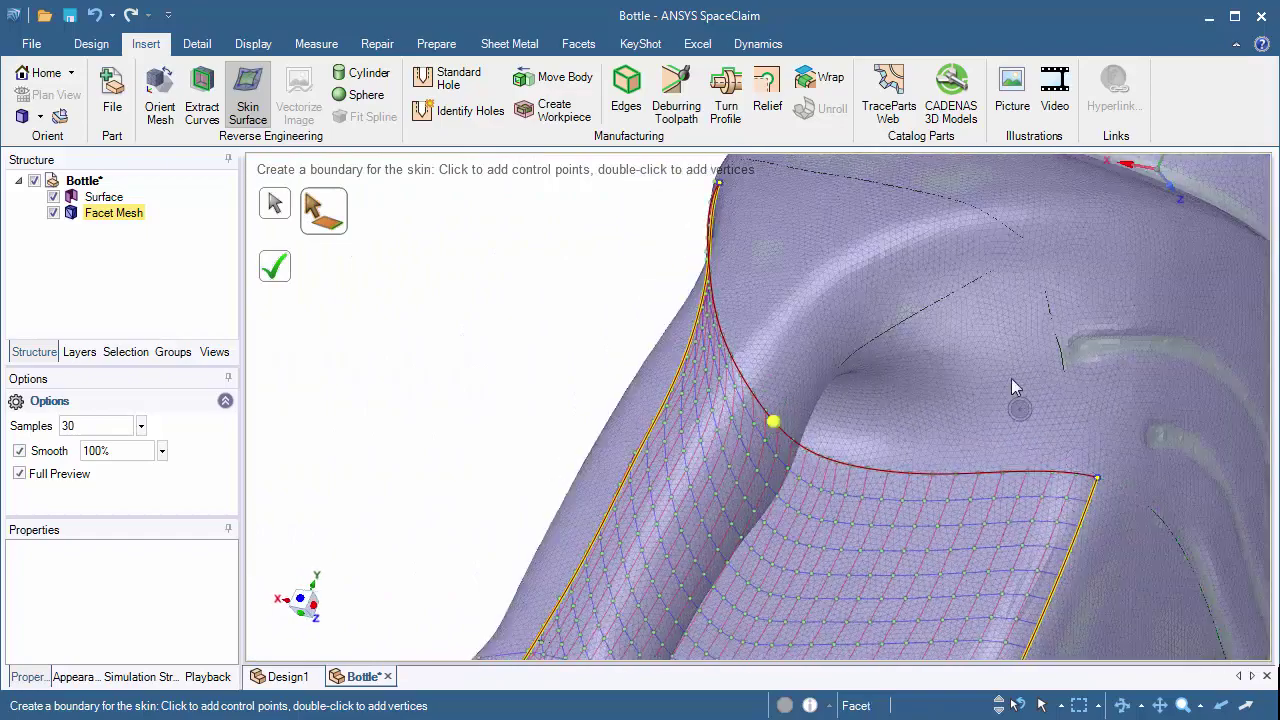
pyautogui.moveTo(870, 448); pyautogui.dragTo(737, 457, button='middle')
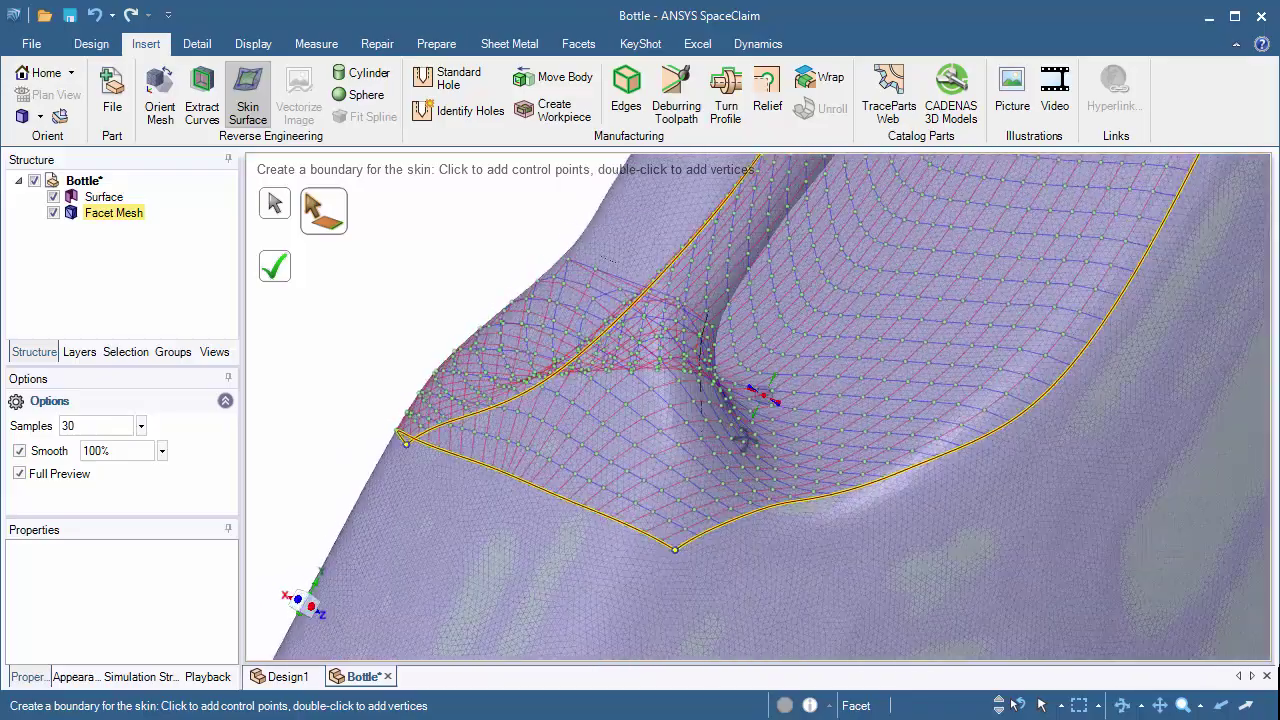
# Step: Pull the patch's lower boundary inward into the crease at the handle's lower joint and create the recess skin surface
pyautogui.moveTo(733, 398); pyautogui.dragTo(660, 285, button='middle')
pyautogui.moveTo(408, 357); pyautogui.dragTo(435, 445, button='middle')
pyautogui.moveTo(437, 444); pyautogui.dragTo(497, 404)
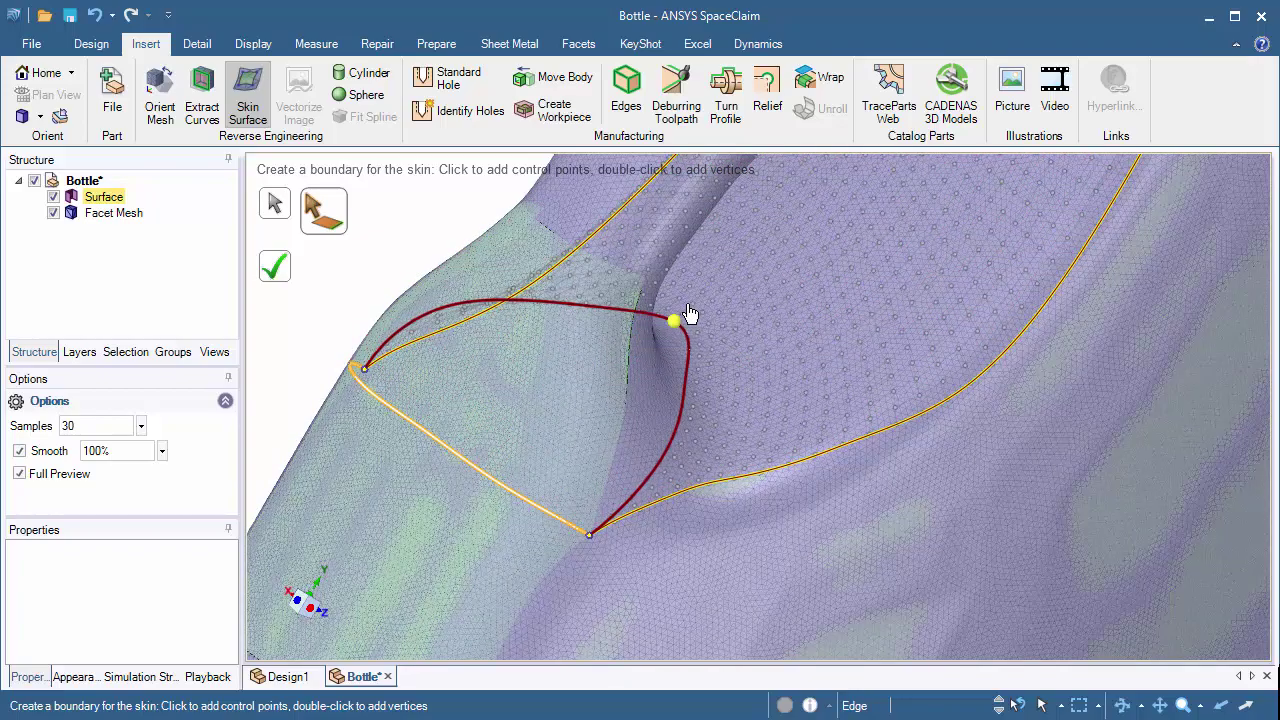
pyautogui.moveTo(838, 404); pyautogui.dragTo(670, 388, button='middle')
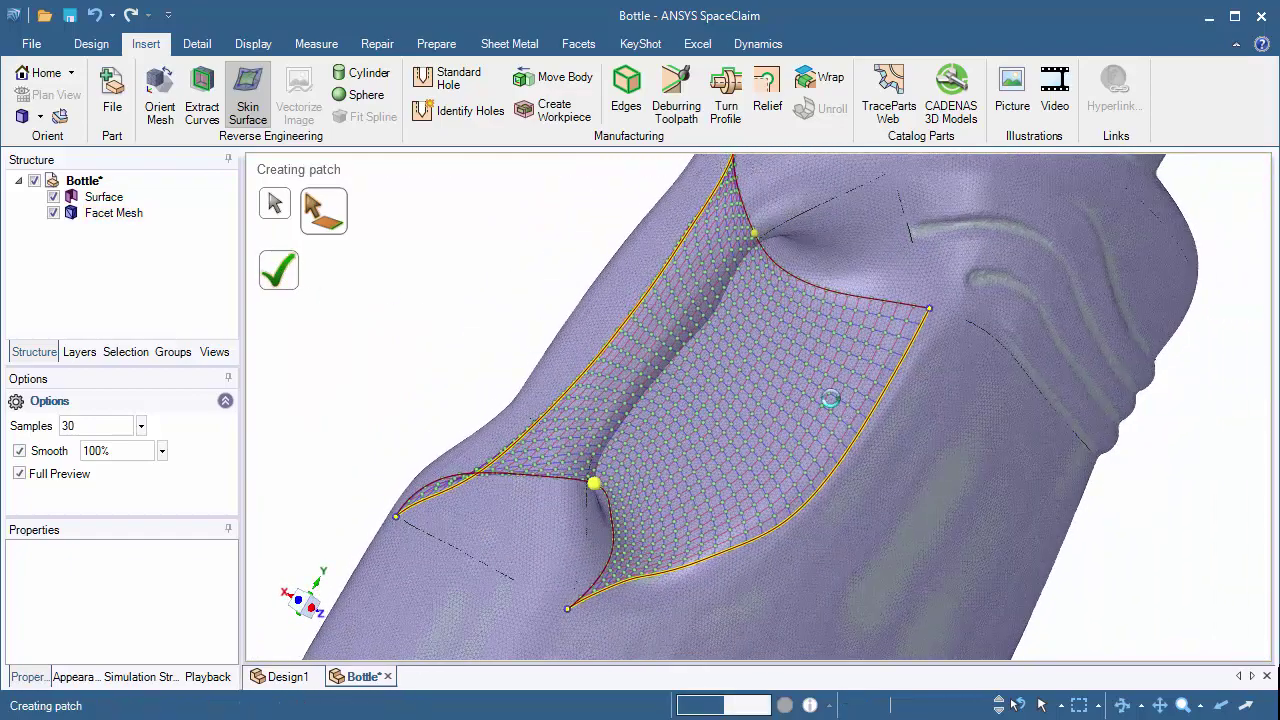
pyautogui.press('Return')
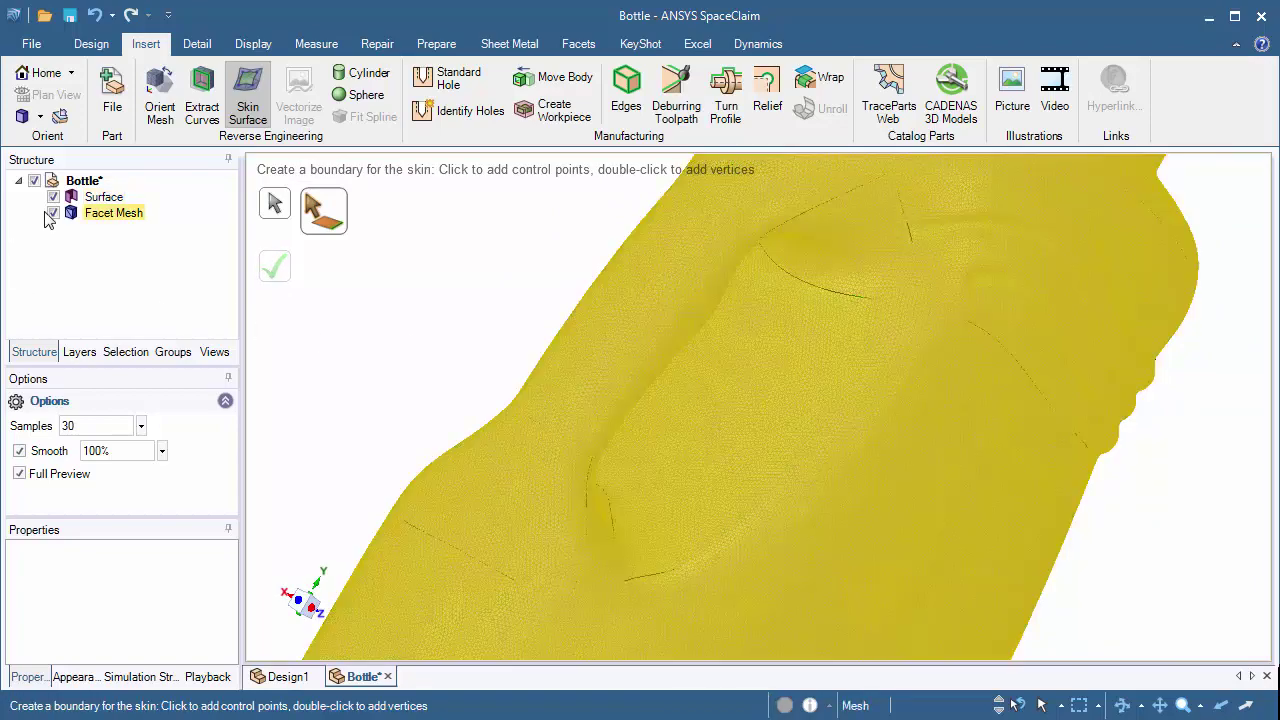
# Step: Check the surfaces with the facet mesh hidden, and skin the gap between the handle tube's lower rim and the recess surface's curved edge
pyautogui.click(54, 215)
pyautogui.moveTo(394, 374); pyautogui.dragTo(228, 352, button='middle')
pyautogui.moveTo(546, 518)
pyautogui.mouseDown(button='middle')
pyautogui.moveTo(560, 505)
pyautogui.moveTo(540, 528)
pyautogui.mouseUp(button='middle')
pyautogui.click(55, 214)
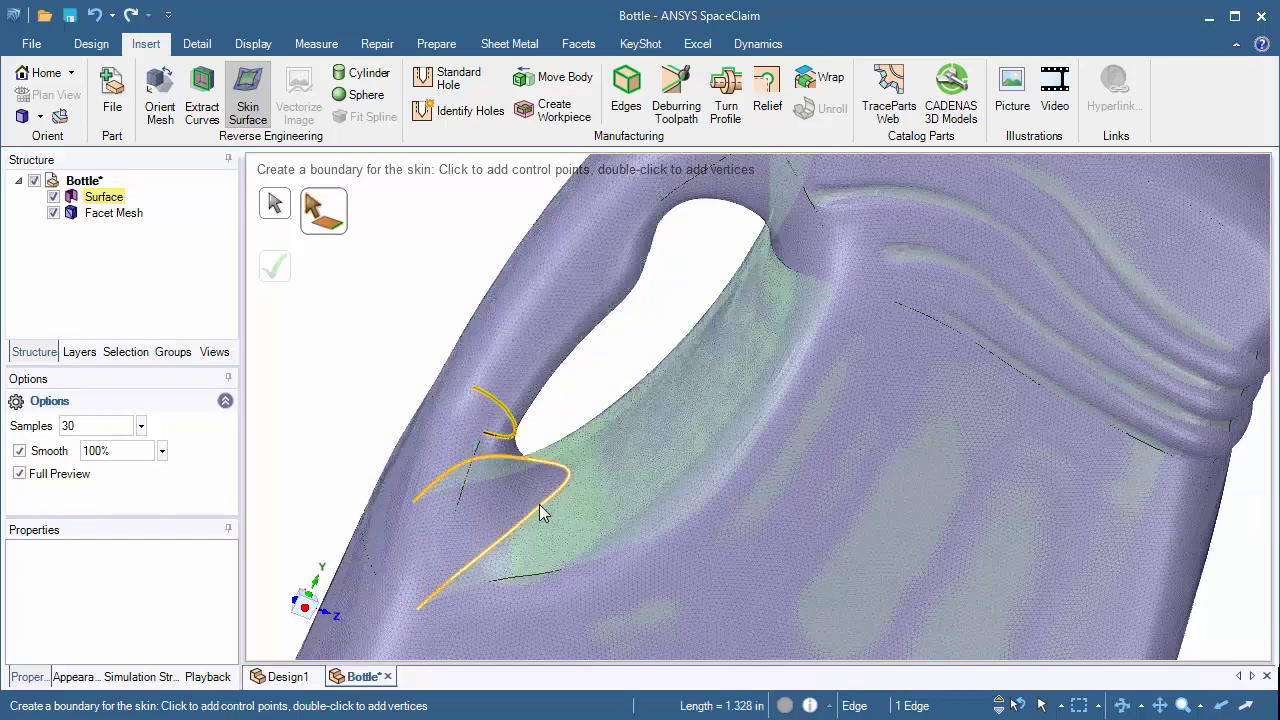
pyautogui.click(539, 504)
pyautogui.moveTo(578, 578); pyautogui.dragTo(560, 500, button='middle')
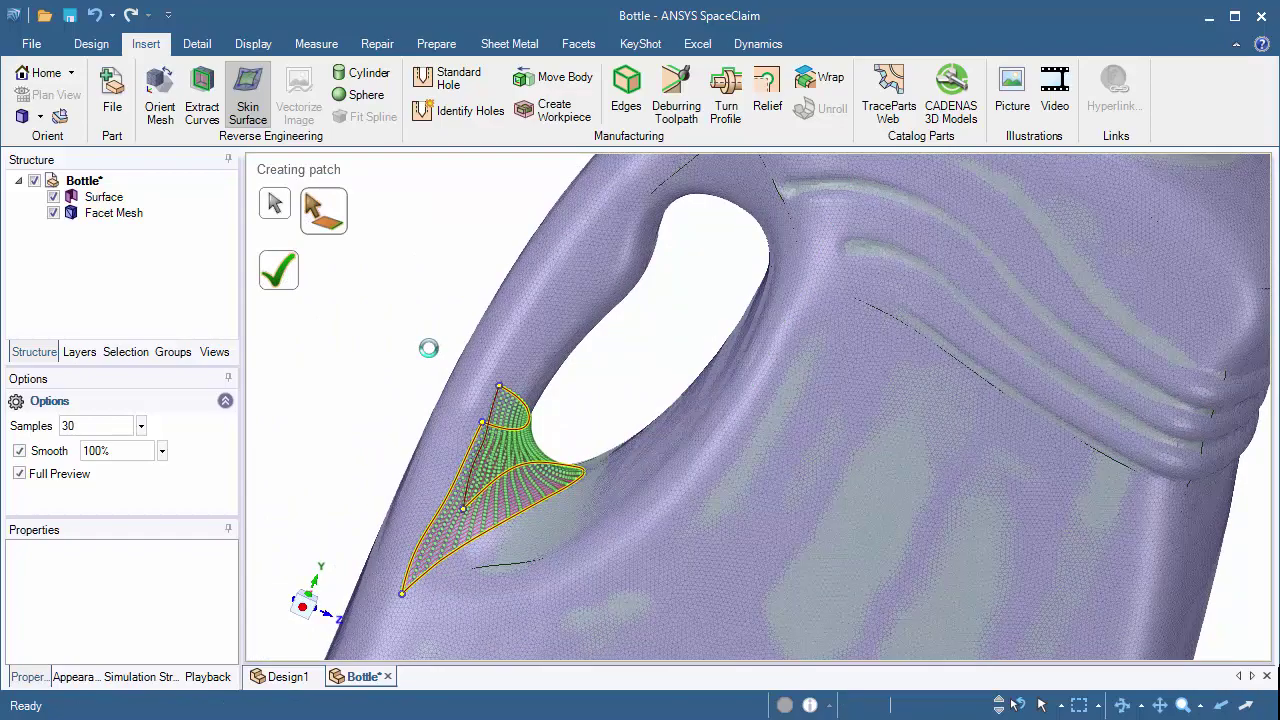
# Step: Hide the facet mesh to check the skinned lower handle joint, and turn the mesh back on
pyautogui.click(53, 213)
pyautogui.moveTo(394, 386); pyautogui.dragTo(430, 303, button='middle')
pyautogui.click(53, 213)
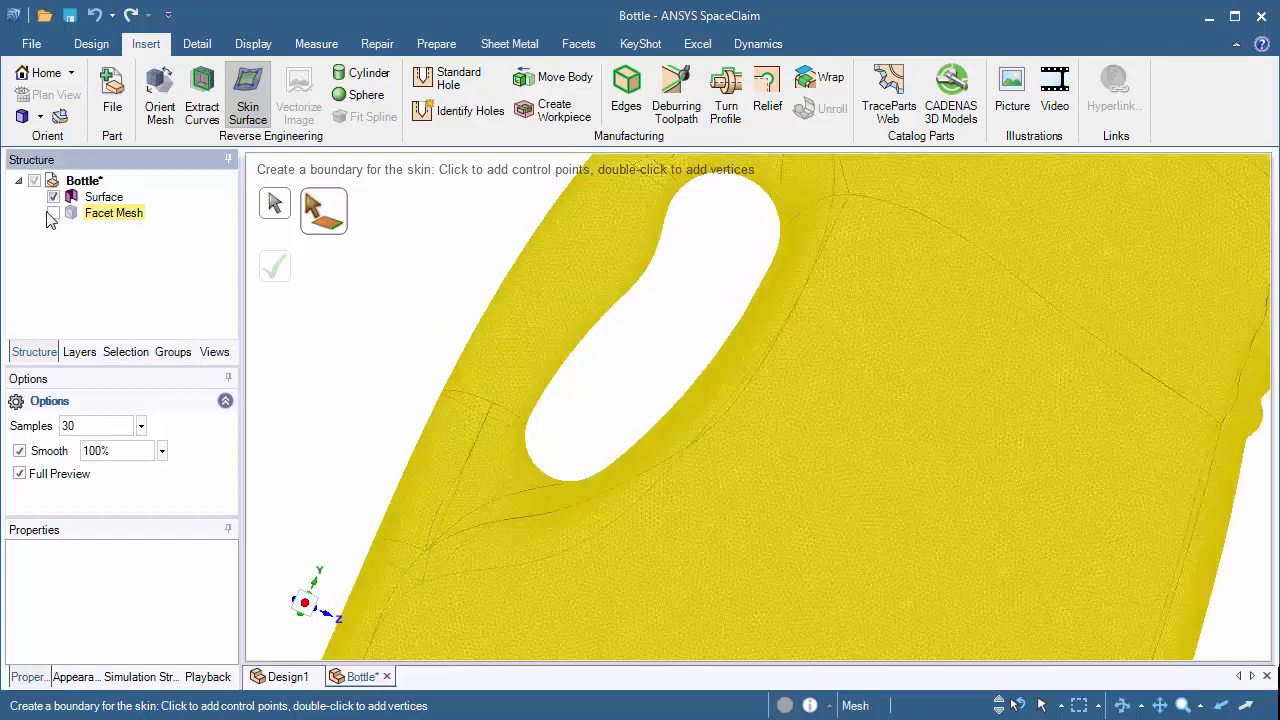
pyautogui.click(53, 213)
# Step: Skin the inner area at the upper end of the handle opening, fitting its boundary curve between the handle tube and the side surface
pyautogui.moveTo(323, 229); pyautogui.dragTo(655, 370, button='middle')
pyautogui.click(745, 452)
pyautogui.click(627, 418)
pyautogui.scroll(2, 671, 312)
pyautogui.moveTo(648, 408)
pyautogui.mouseDown()
pyautogui.moveTo(678, 256)
pyautogui.moveTo(647, 430)
pyautogui.mouseUp()
pyautogui.moveTo(670, 427); pyautogui.dragTo(658, 337, button='middle')
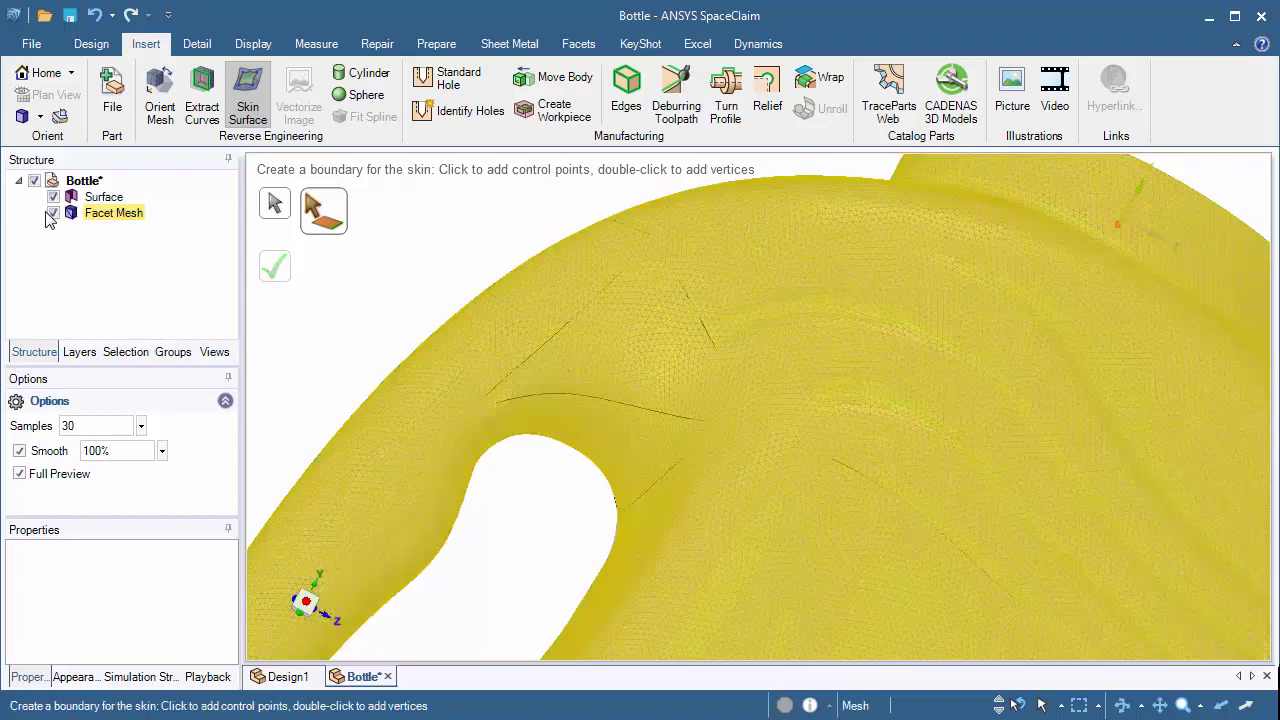
# Step: Locate the remaining triangular gap at the handle's upper joint with the mesh hidden, and lay a skin patch over it from its bounding edges
pyautogui.click(53, 213)
pyautogui.moveTo(277, 311); pyautogui.dragTo(388, 279, button='middle')
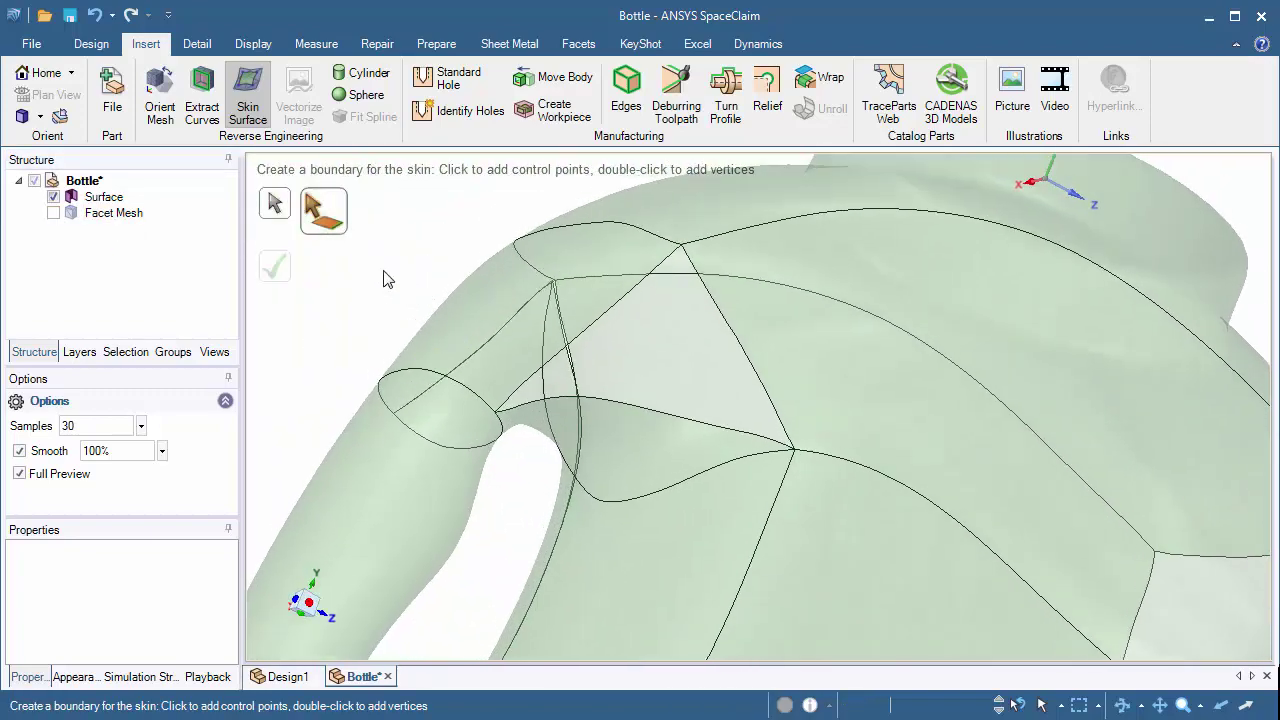
pyautogui.click(53, 213)
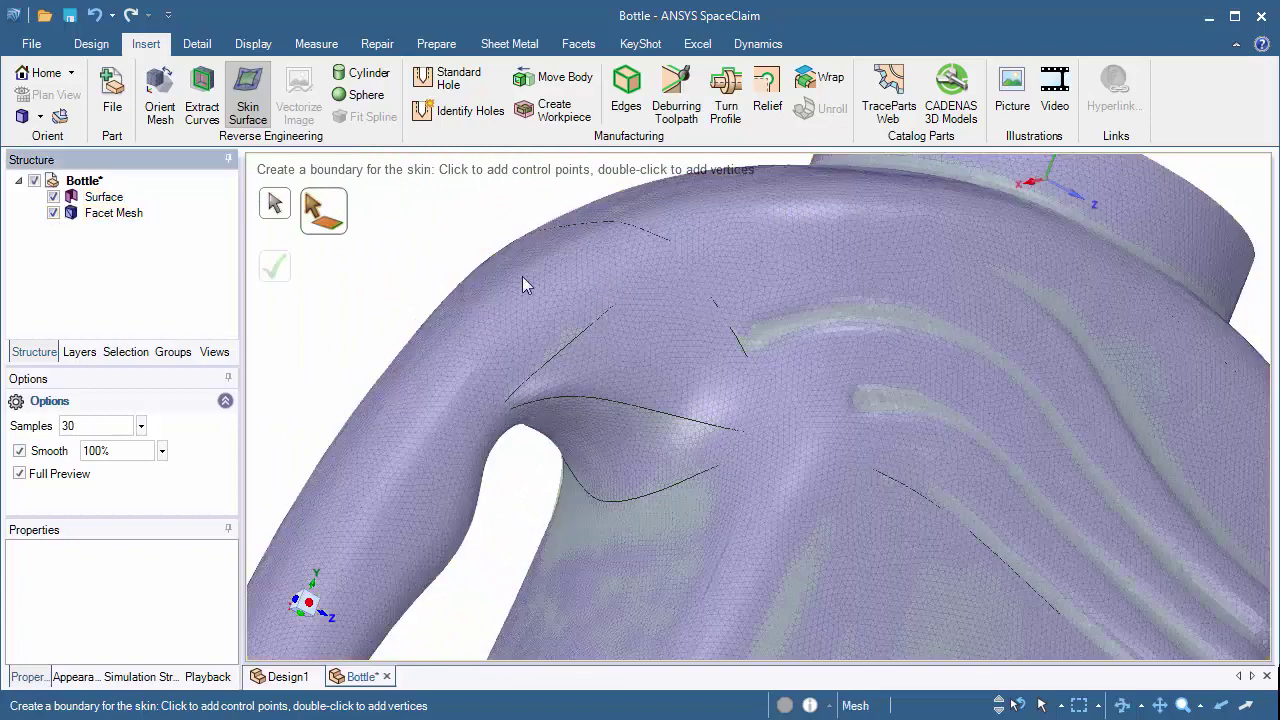
pyautogui.click(626, 303)
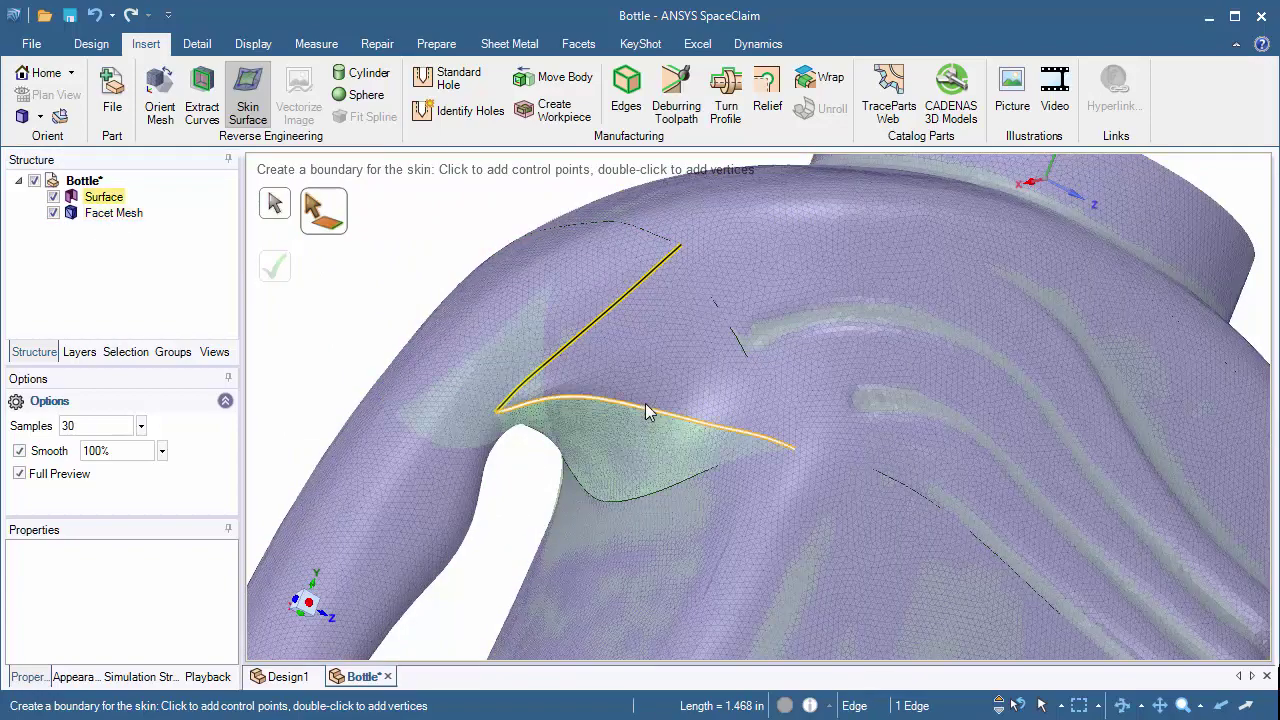
pyautogui.click(648, 411)
pyautogui.moveTo(690, 419); pyautogui.dragTo(650, 415, button='middle')
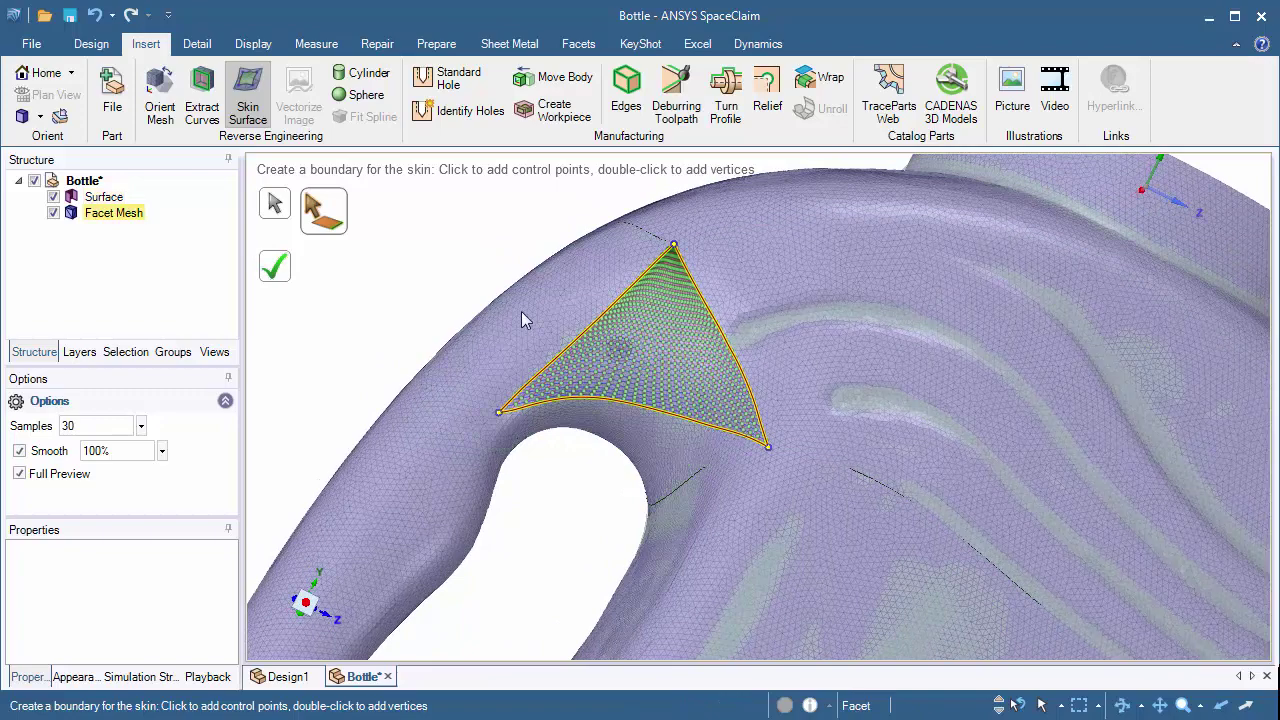
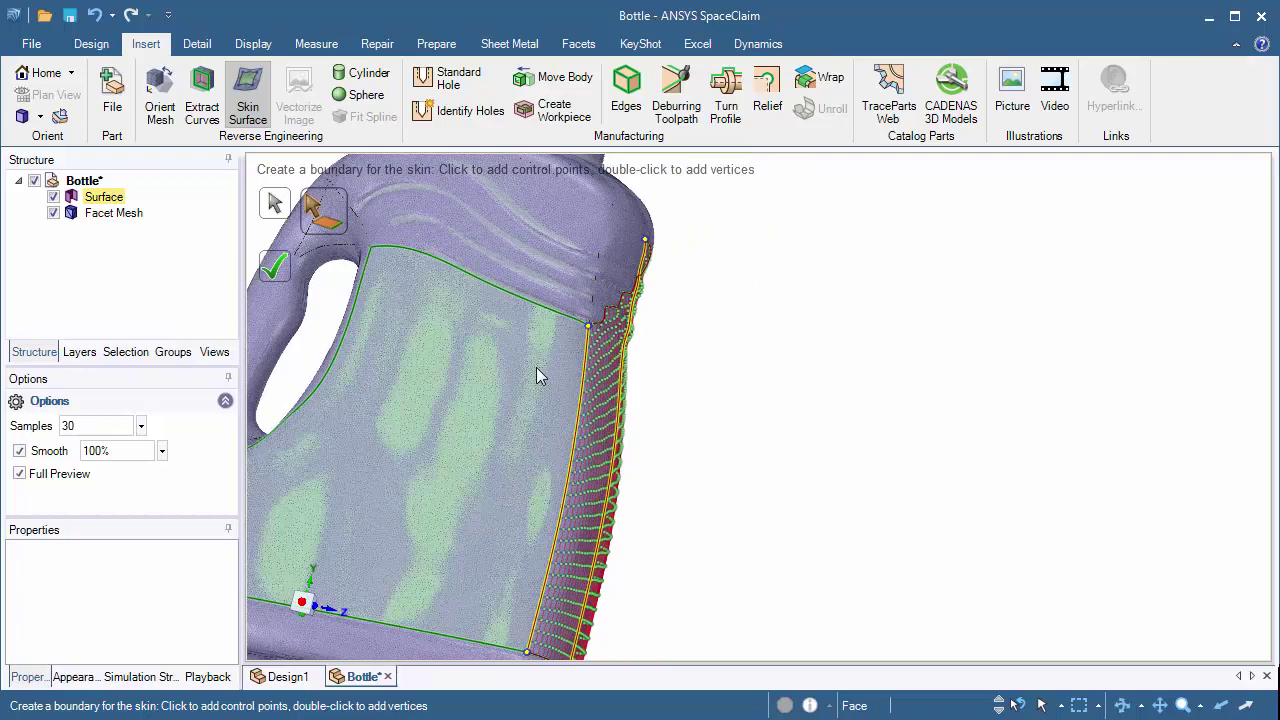
pyautogui.moveTo(551, 296); pyautogui.dragTo(734, 395, button='middle')
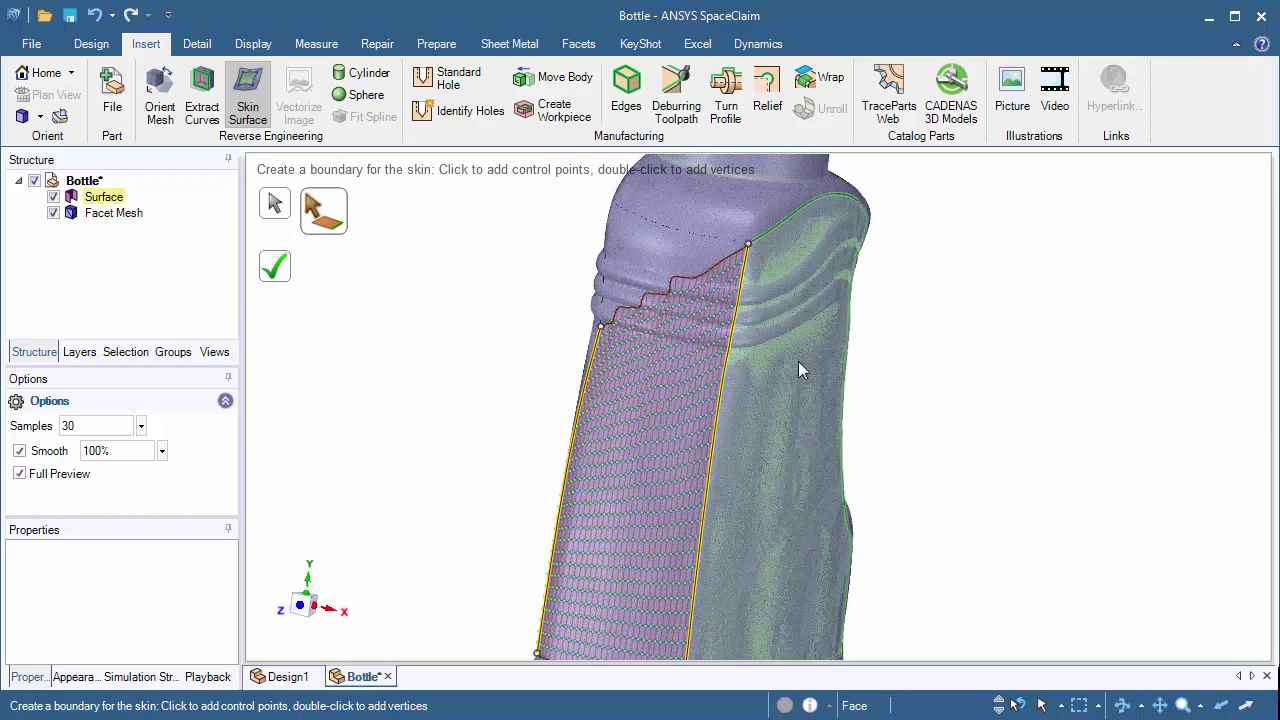
pyautogui.moveTo(798, 361); pyautogui.dragTo(565, 275, button='middle')
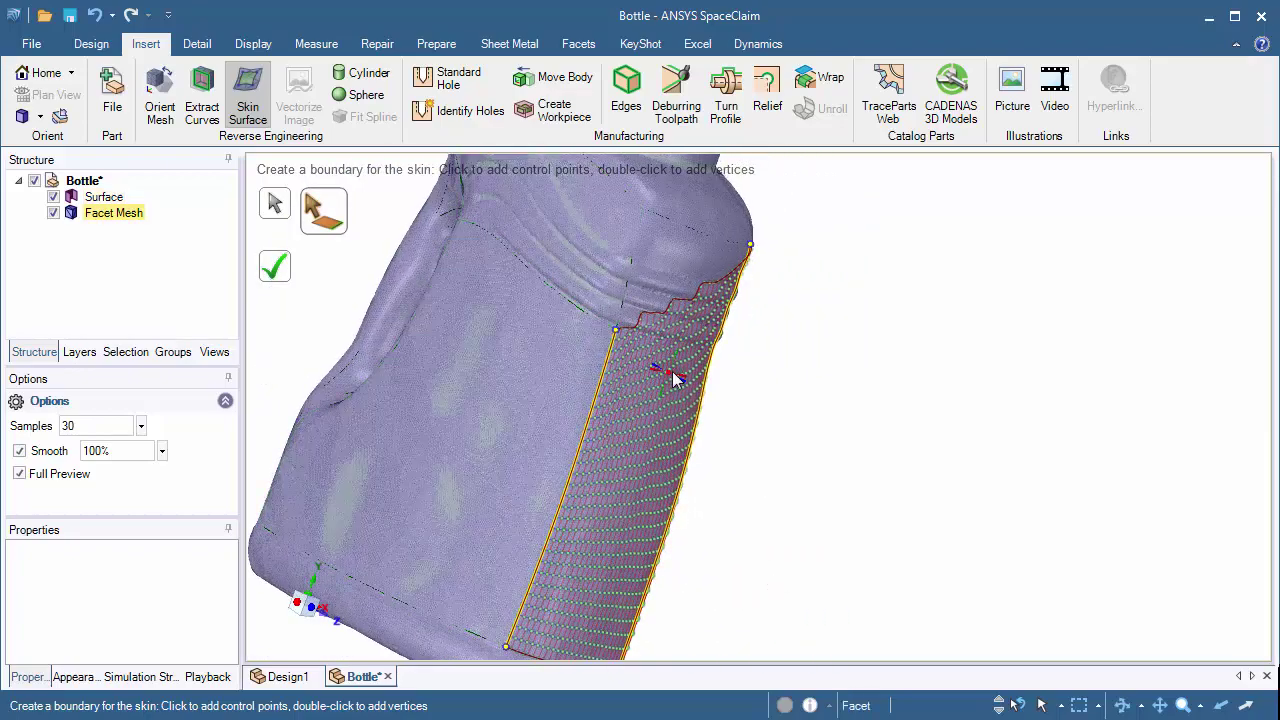
pyautogui.moveTo(674, 374); pyautogui.dragTo(669, 277, button='middle')
pyautogui.scroll(2, 664, 274)
pyautogui.press('Escape')
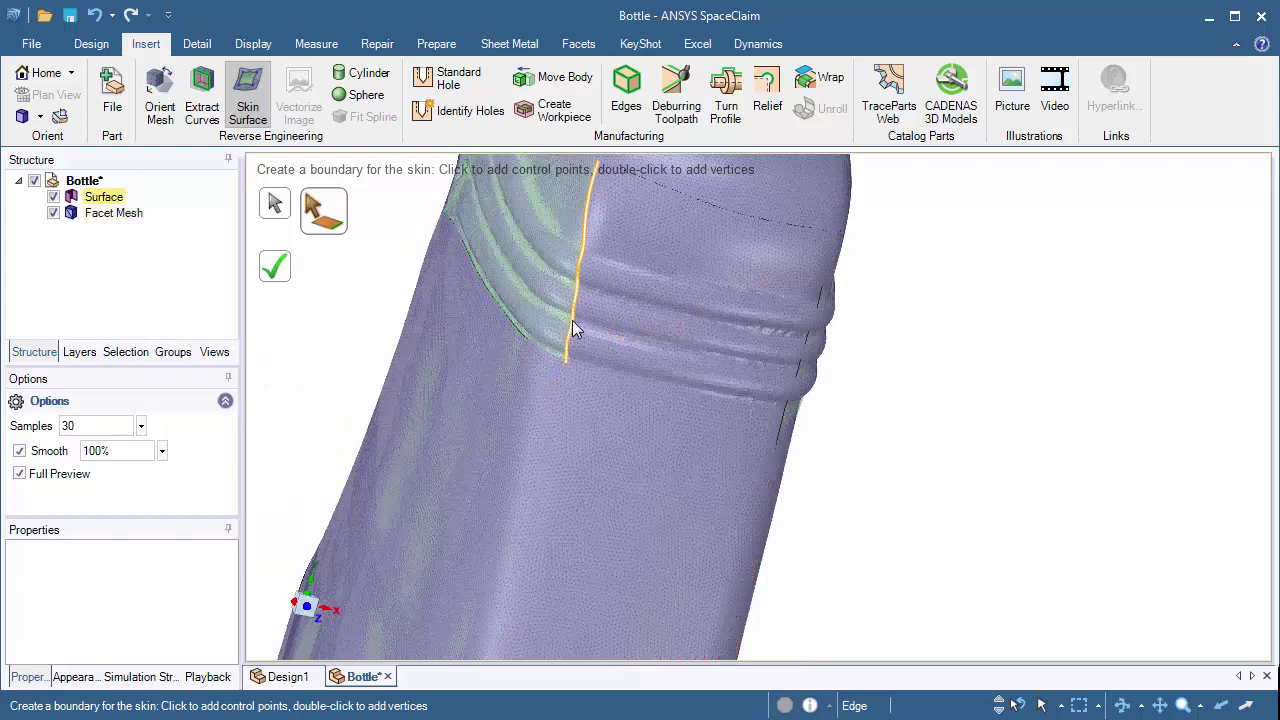
pyautogui.click(783, 437)
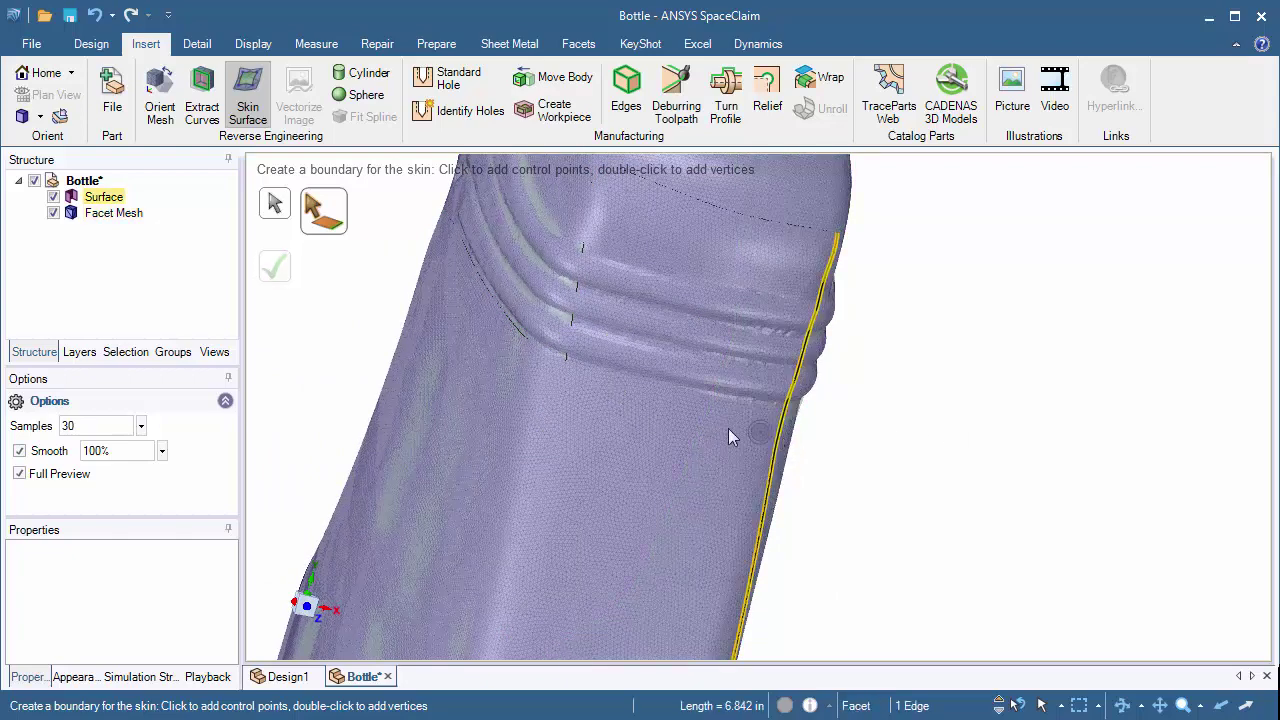
pyautogui.click(570, 340)
pyautogui.click(883, 383)
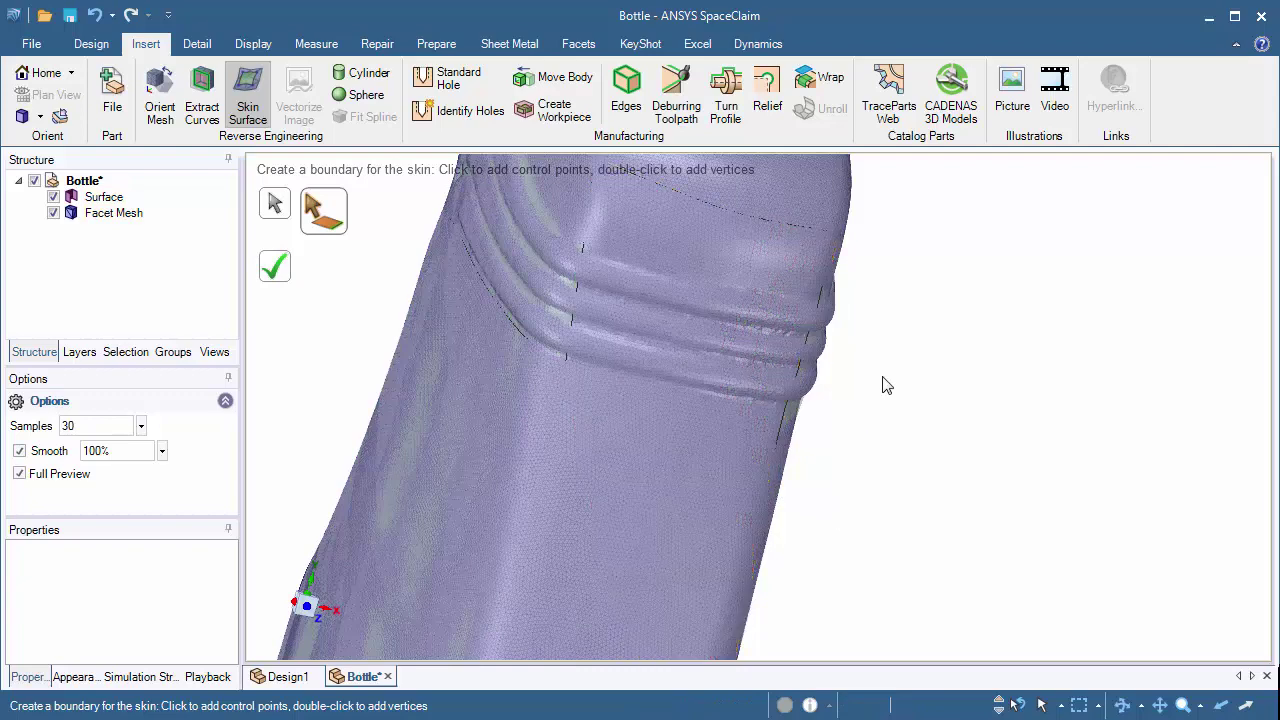
# Step: Skin the bottle's base with a boundary running along the side surfaces' lower edges and through their lower corners
pyautogui.keyDown('shift'); pyautogui.moveTo(883, 383); pyautogui.dragTo(841, 488, button='middle'); pyautogui.keyUp('shift')
pyautogui.keyDown('shift'); pyautogui.moveTo(775, 640); pyautogui.dragTo(826, 220, button='middle'); pyautogui.keyUp('shift')
pyautogui.click(284, 216)
pyautogui.keyDown('shift'); pyautogui.moveTo(566, 590); pyautogui.dragTo(612, 456, button='middle'); pyautogui.keyUp('shift')
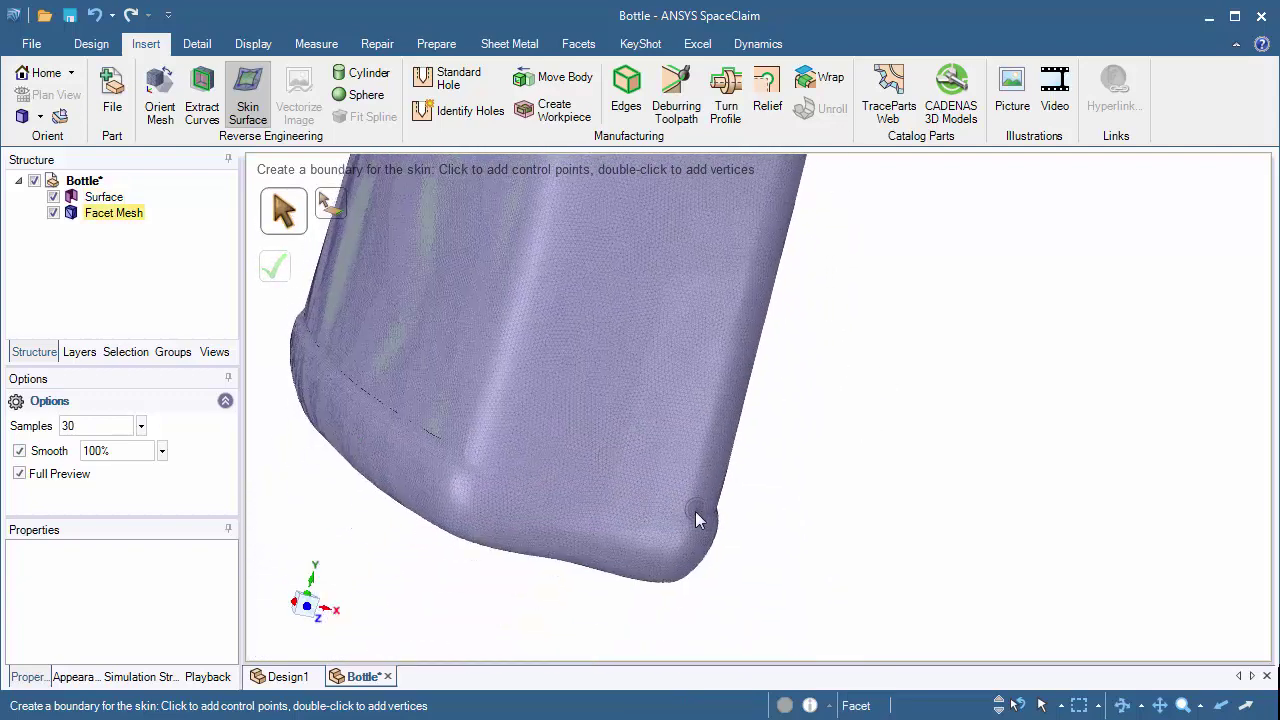
pyautogui.click(459, 450)
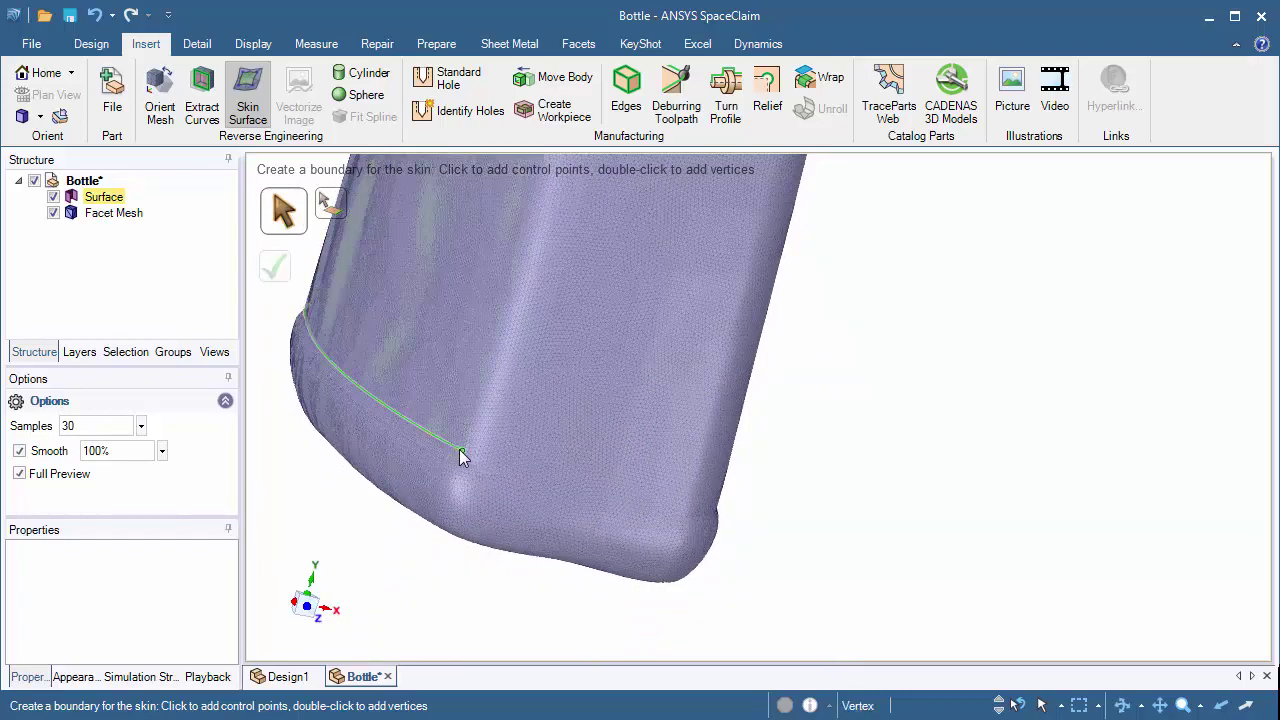
pyautogui.moveTo(548, 483); pyautogui.dragTo(360, 480, button='middle')
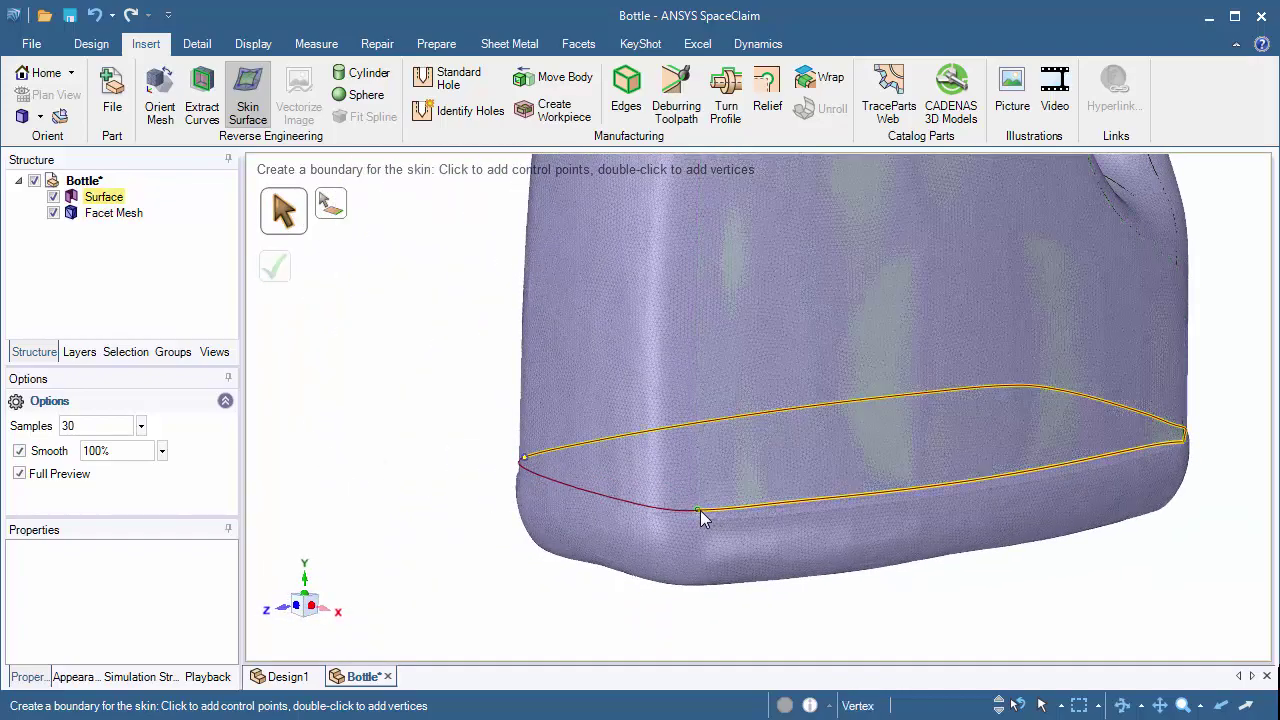
pyautogui.click(700, 510)
pyautogui.moveTo(725, 428); pyautogui.dragTo(870, 345, button='middle')
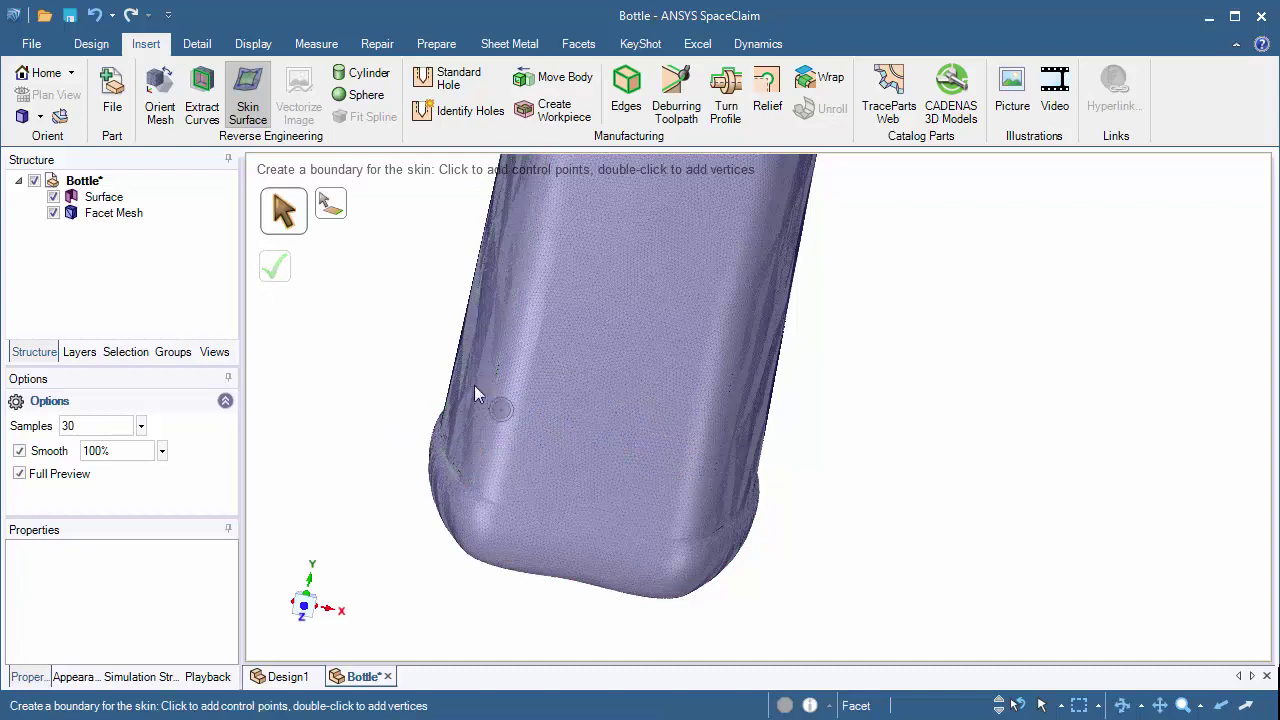
# Step: Lay out a skin patch over the narrow face opposite the handle, from the base surface up to the shoulder edge
pyautogui.click(553, 510)
pyautogui.keyDown('shift'); pyautogui.moveTo(593, 454); pyautogui.dragTo(536, 613, button='middle'); pyautogui.keyUp('shift')
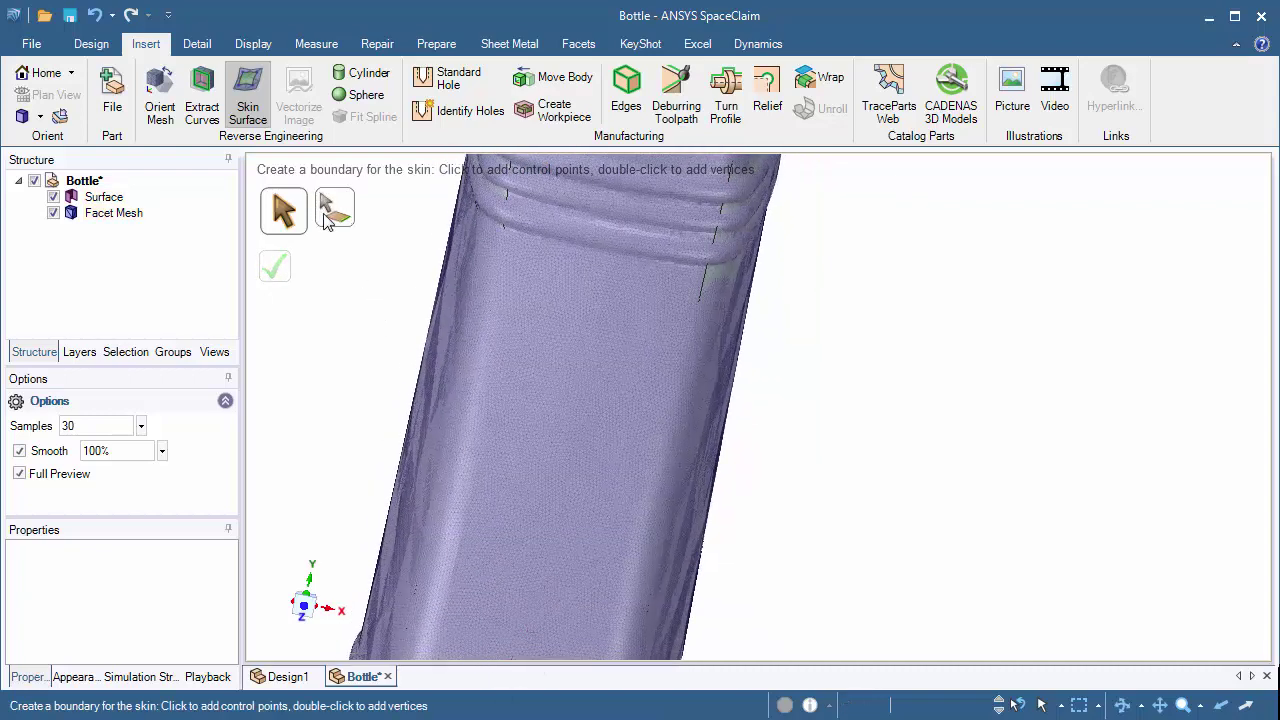
pyautogui.click(326, 214)
pyautogui.keyDown('shift'); pyautogui.moveTo(514, 451); pyautogui.dragTo(541, 313, button='middle'); pyautogui.keyUp('shift')
pyautogui.click(540, 595)
pyautogui.moveTo(540, 595); pyautogui.dragTo(640, 262, button='middle')
pyautogui.click(513, 348)
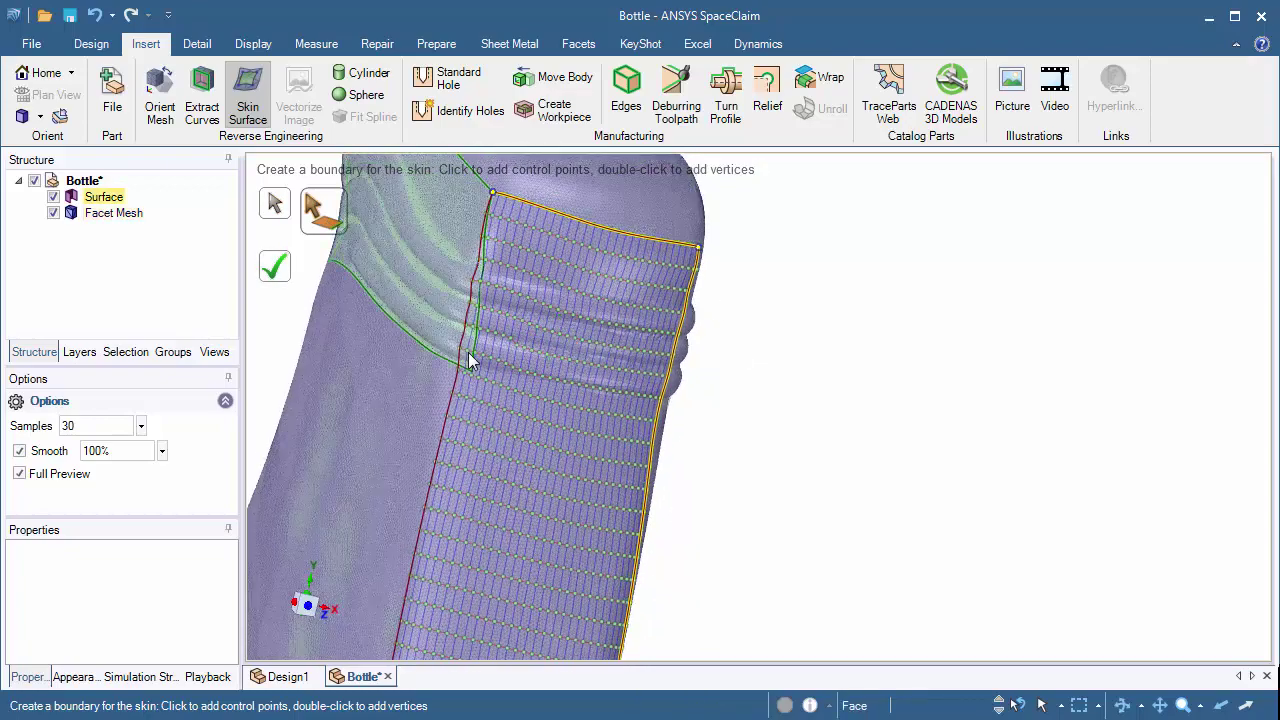
# Step: Align the patch's free long boundary with the neighbouring side surface's edge and create the narrow face's skin surface
pyautogui.moveTo(469, 360); pyautogui.dragTo(477, 434, button='middle')
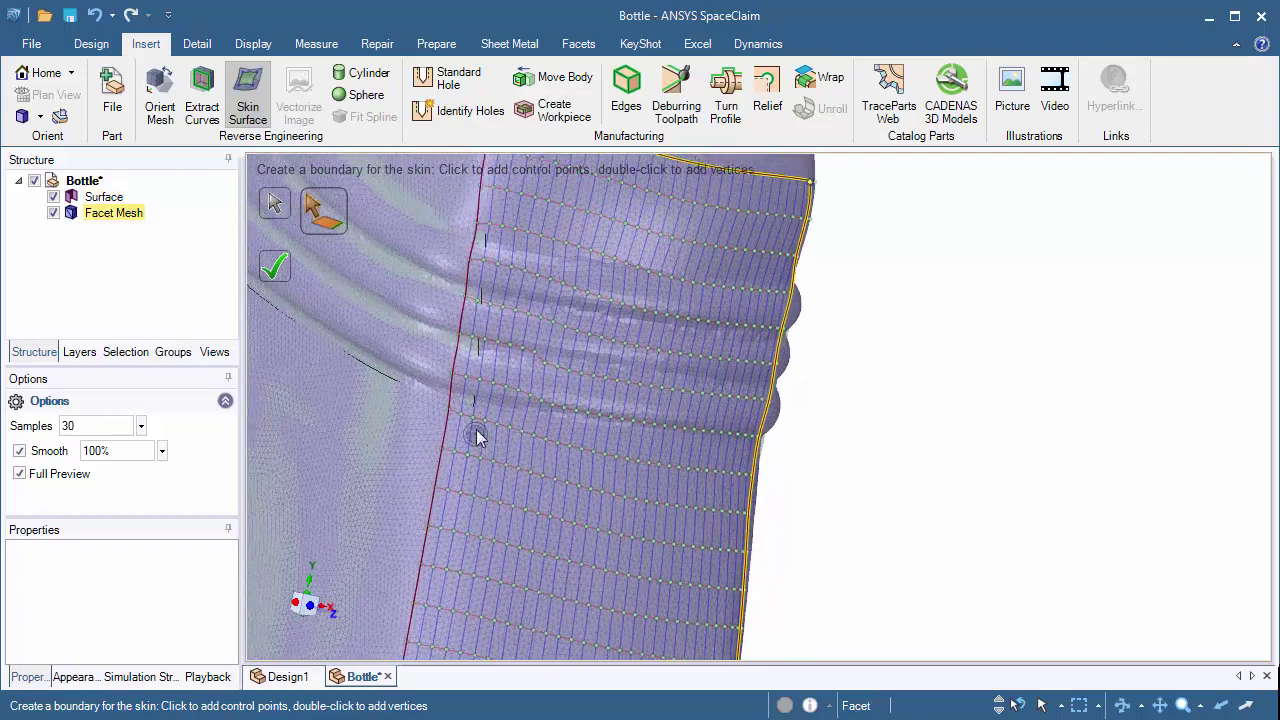
pyautogui.click(467, 315)
pyautogui.moveTo(477, 322); pyautogui.dragTo(485, 329)
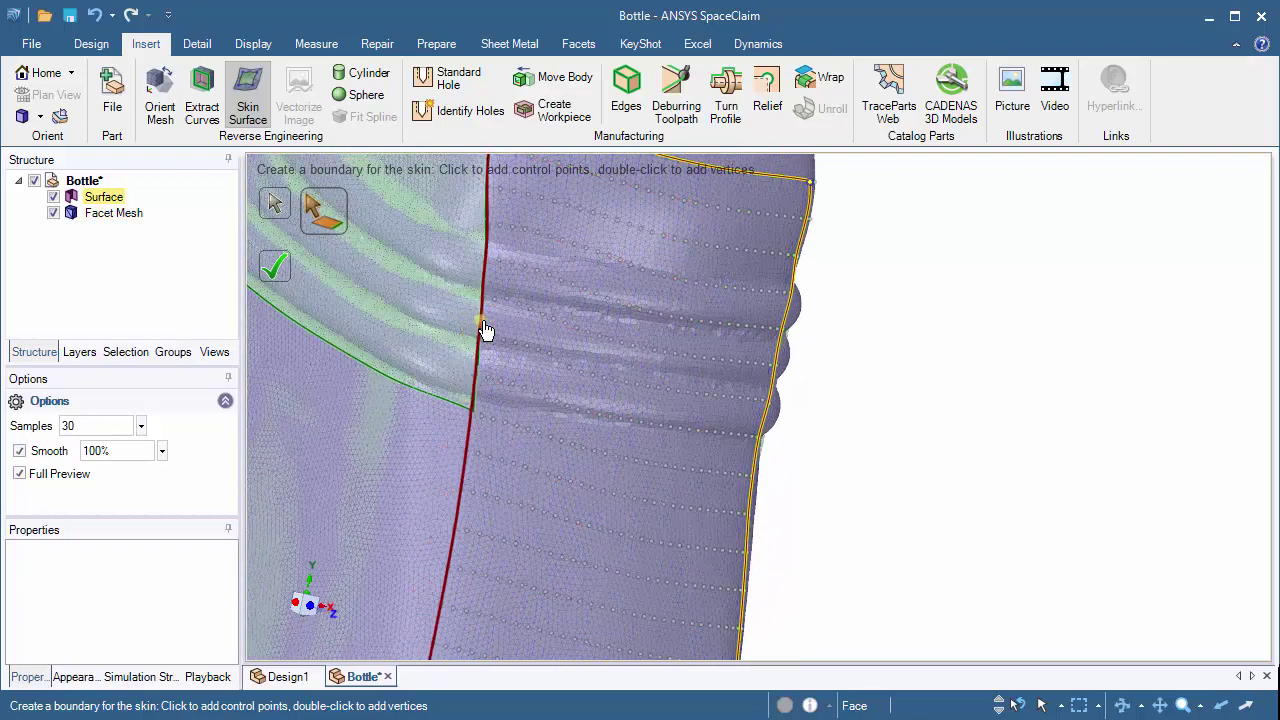
pyautogui.keyDown('shift'); pyautogui.moveTo(505, 402); pyautogui.dragTo(558, 277, button='middle'); pyautogui.keyUp('shift')
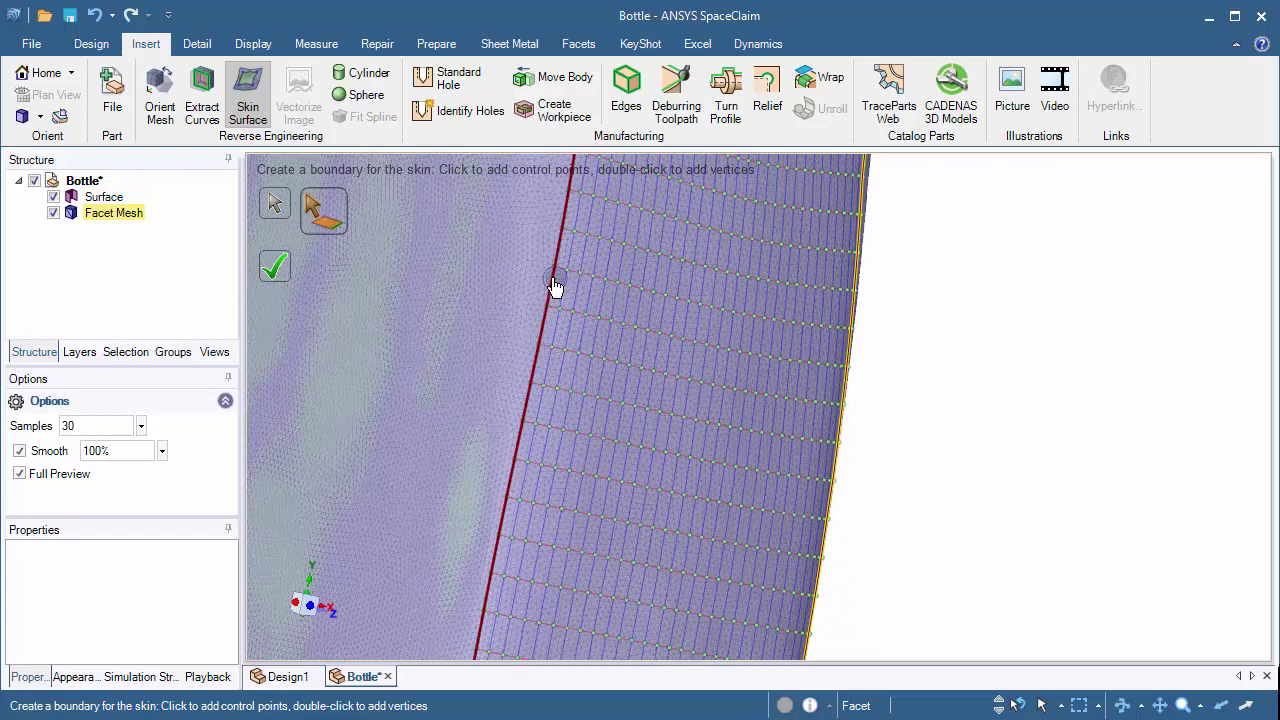
pyautogui.moveTo(554, 279); pyautogui.dragTo(541, 372)
pyautogui.keyDown('ctrl'); pyautogui.moveTo(557, 414); pyautogui.dragTo(589, 226, button='middle'); pyautogui.keyUp('ctrl')
pyautogui.moveTo(677, 323); pyautogui.dragTo(575, 315, button='middle')
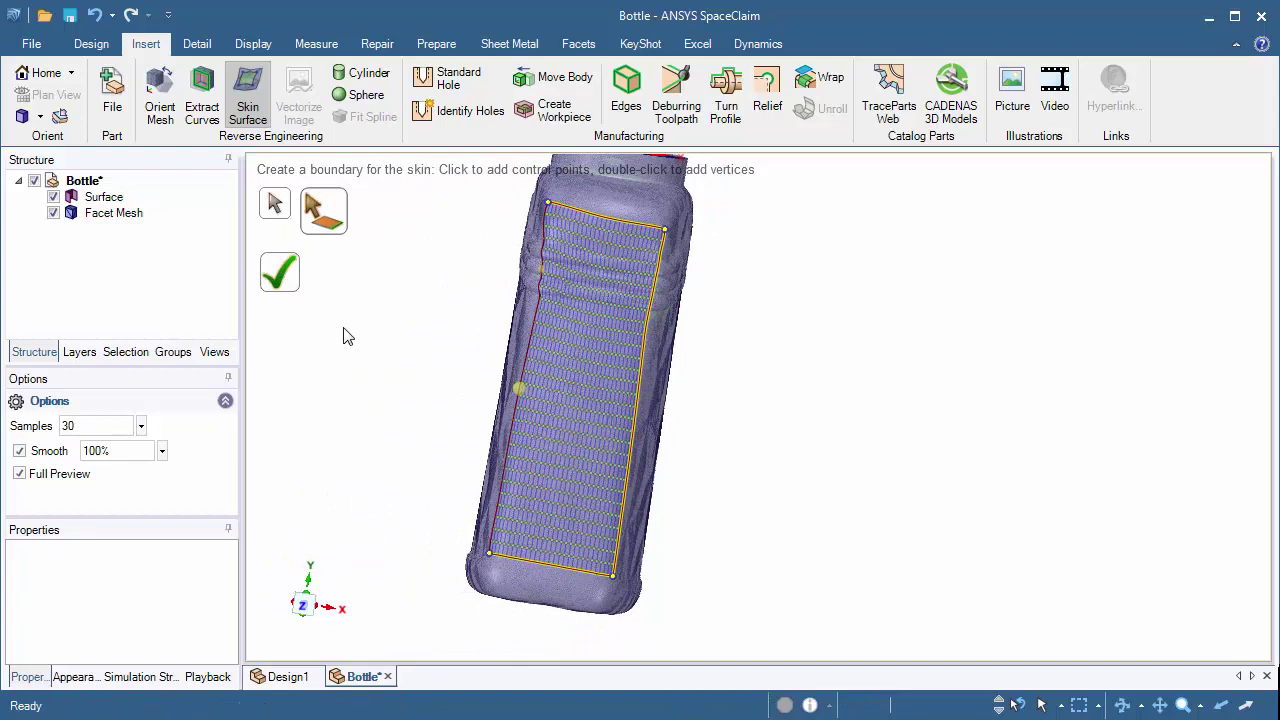
pyautogui.press('Return')
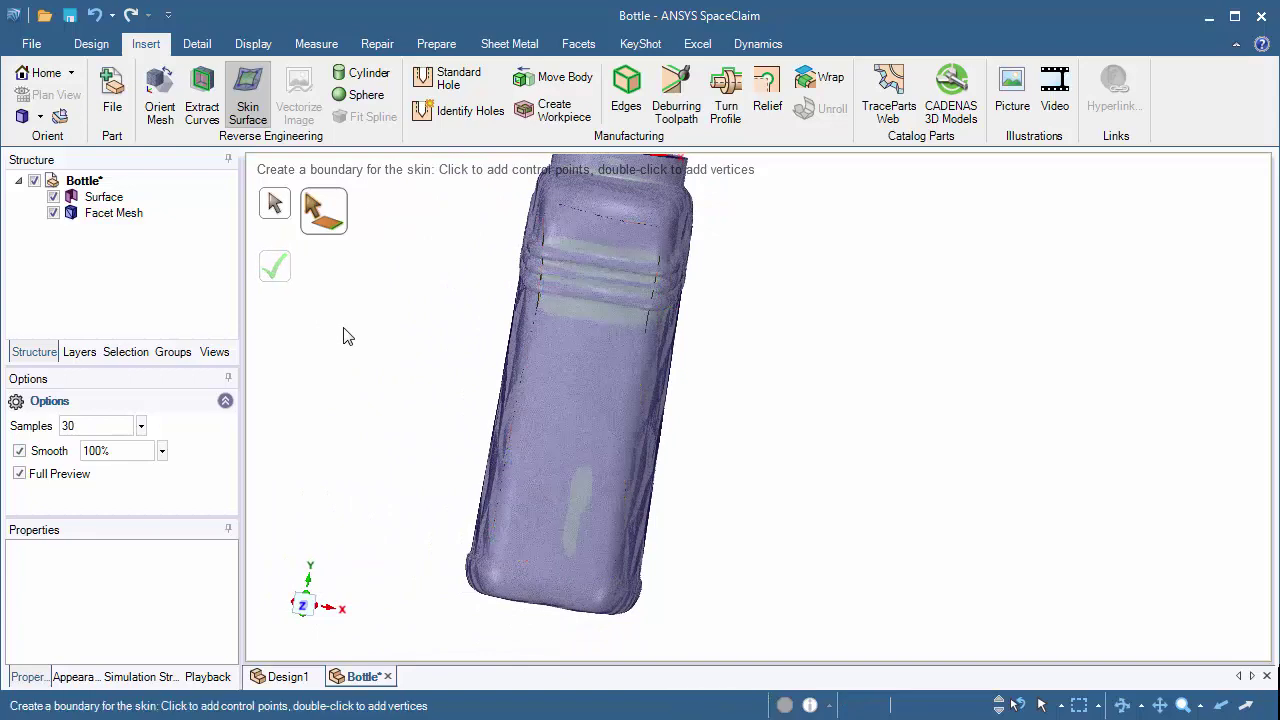
# Step: Hide the facet mesh, inspect the skinned bottle for gaps from all sides, and bring up the repair tools
pyautogui.click(53, 213)
pyautogui.moveTo(920, 466); pyautogui.dragTo(561, 555, button='middle')
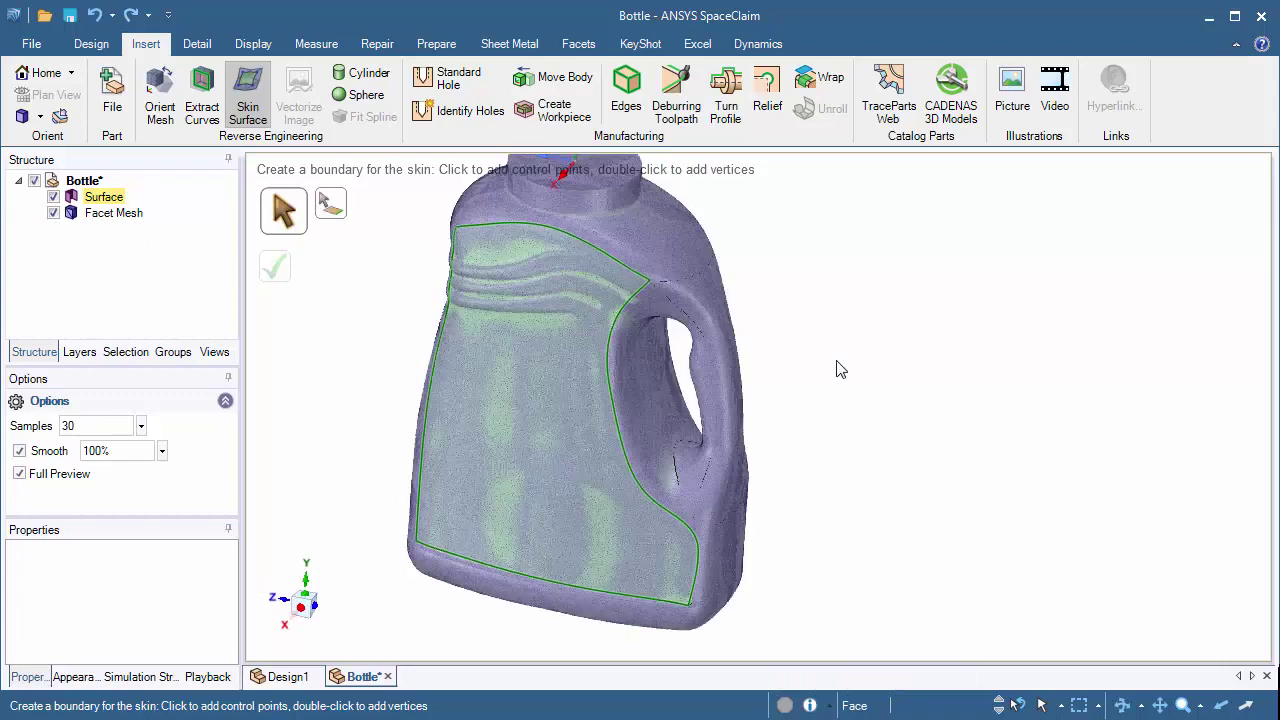
pyautogui.click(53, 213)
pyautogui.moveTo(700, 400); pyautogui.dragTo(490, 168, button='middle')
pyautogui.moveTo(436, 300); pyautogui.dragTo(772, 336, button='middle')
pyautogui.keyDown('shift'); pyautogui.moveTo(313, 330); pyautogui.dragTo(573, 341, button='middle'); pyautogui.keyUp('shift')
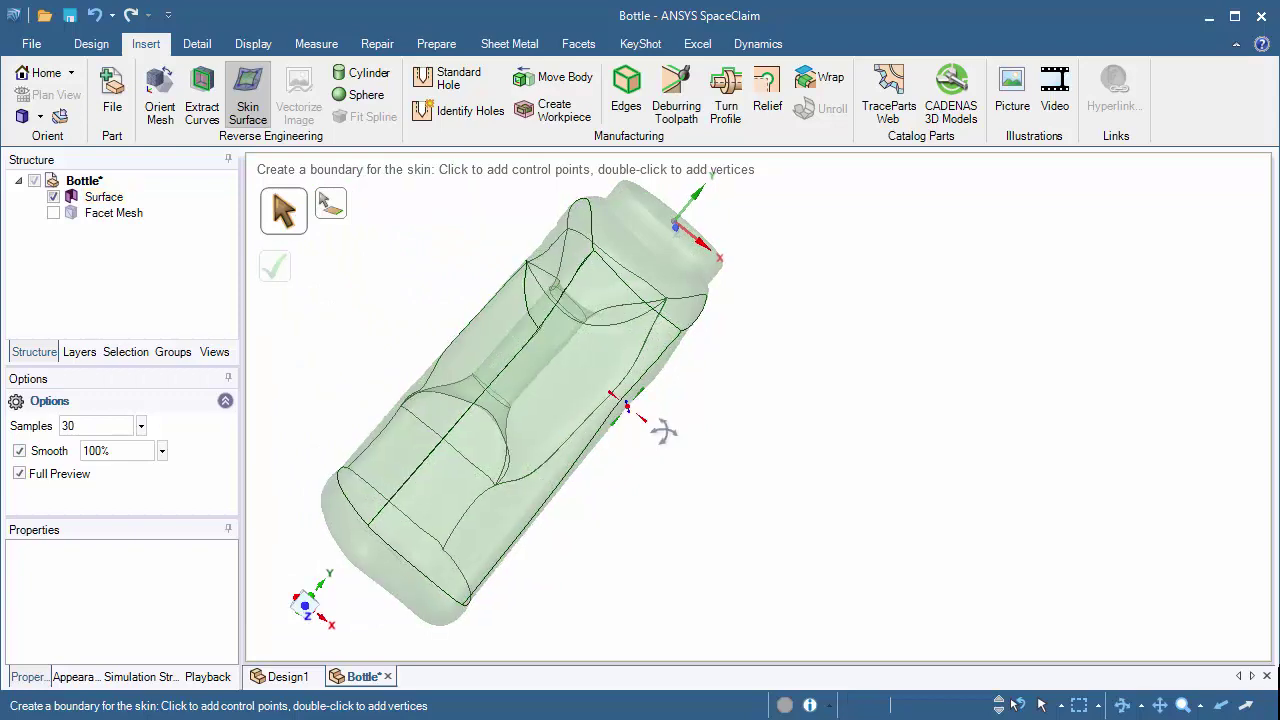
pyautogui.moveTo(664, 430); pyautogui.dragTo(717, 446, button='middle')
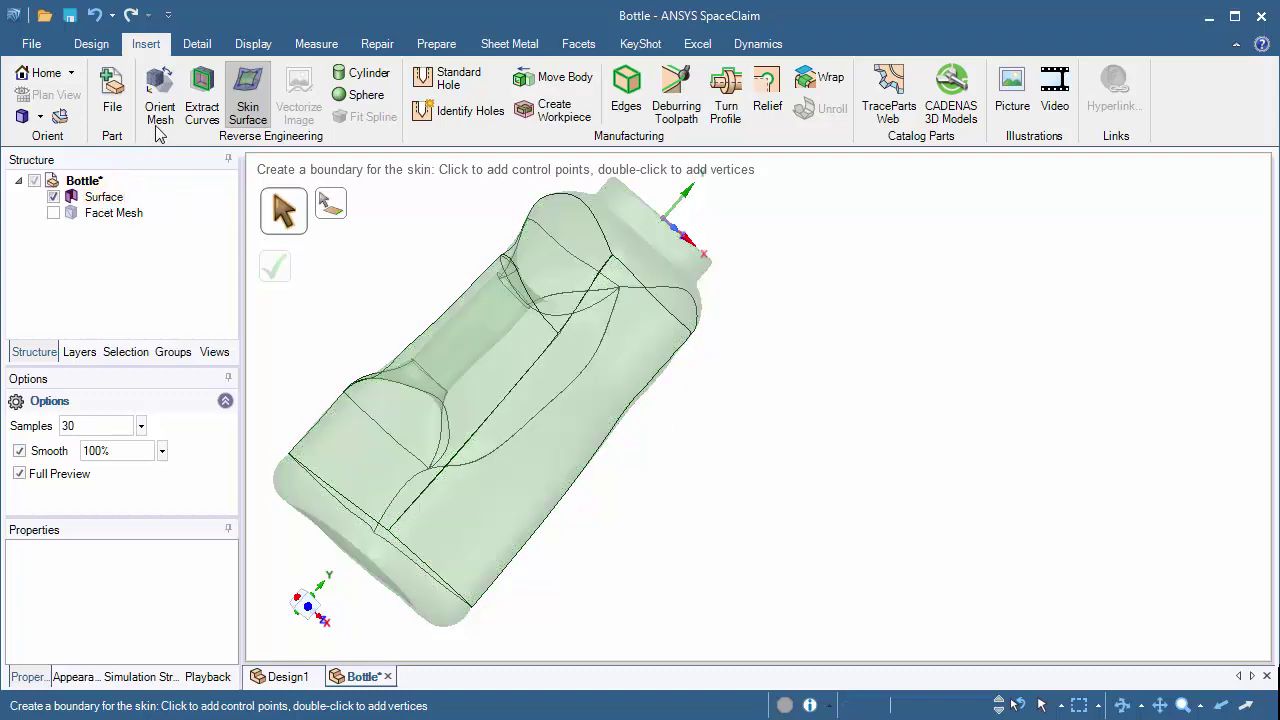
pyautogui.click(377, 45)
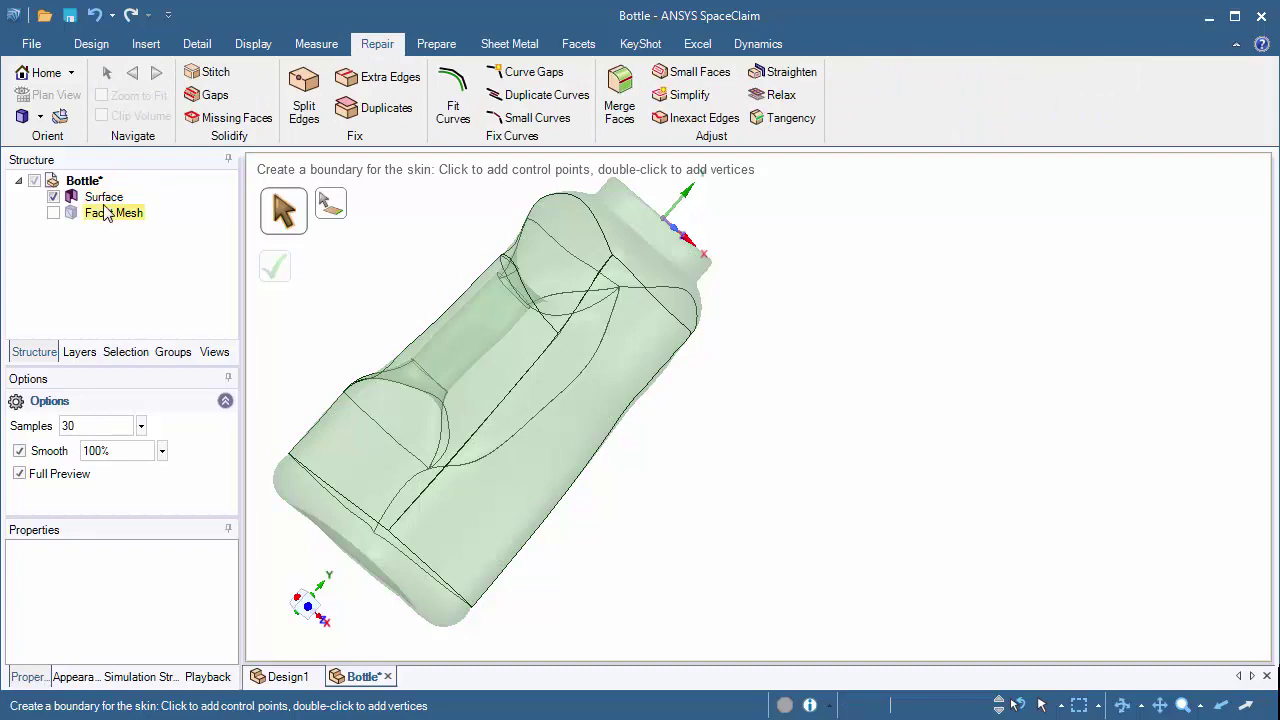
# Step: Find the gaps between the bottle's skin surfaces and fix them, checking the highlighted edges from several sides
pyautogui.click(204, 75)
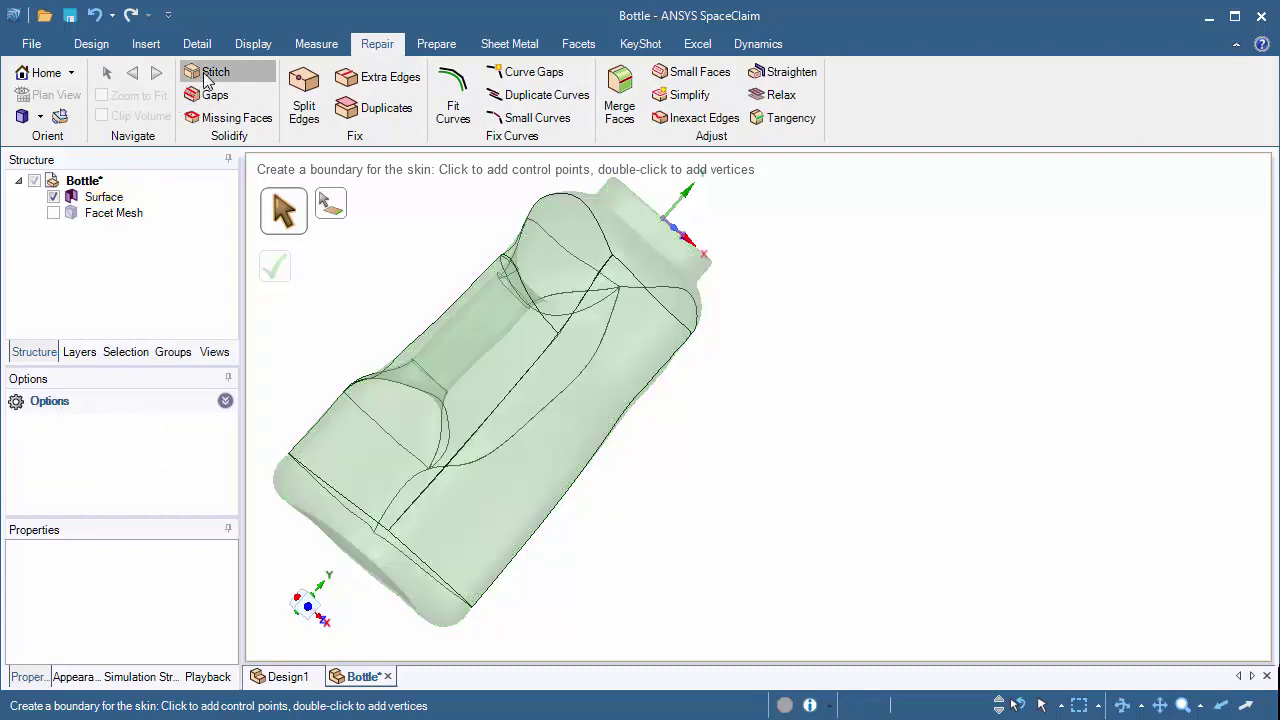
pyautogui.click(212, 95)
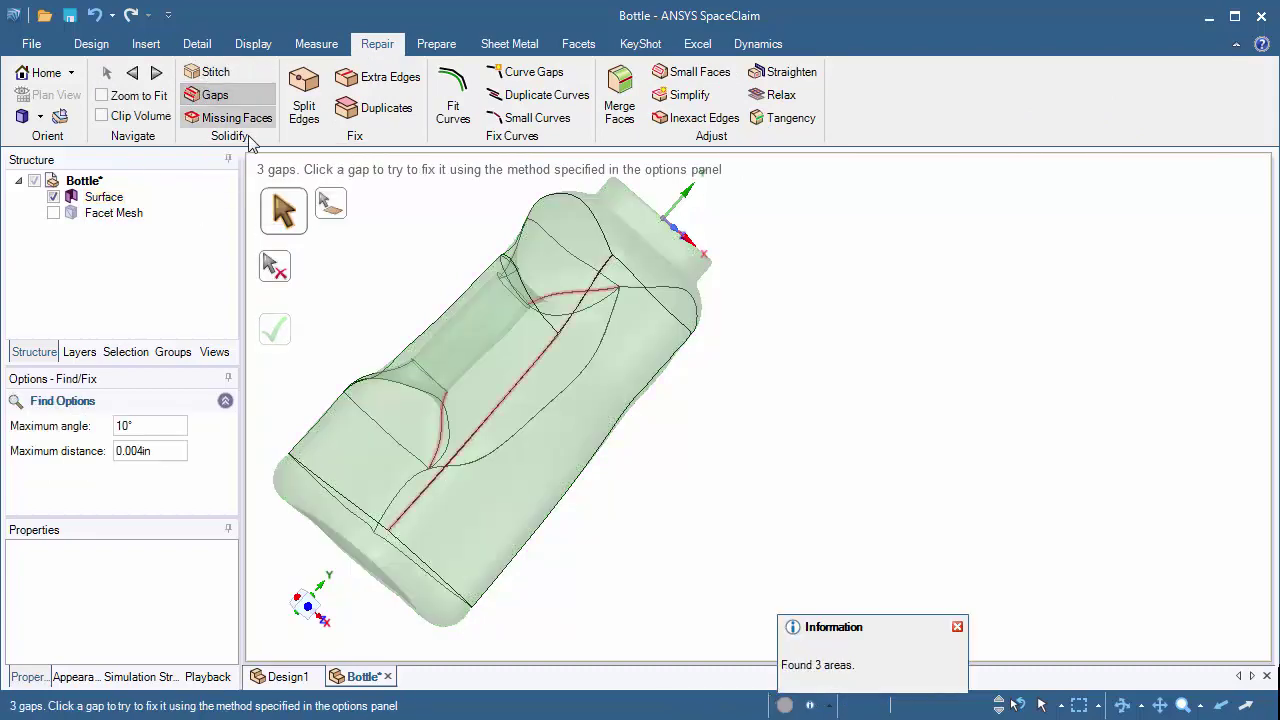
pyautogui.moveTo(552, 400); pyautogui.dragTo(607, 414, button='middle')
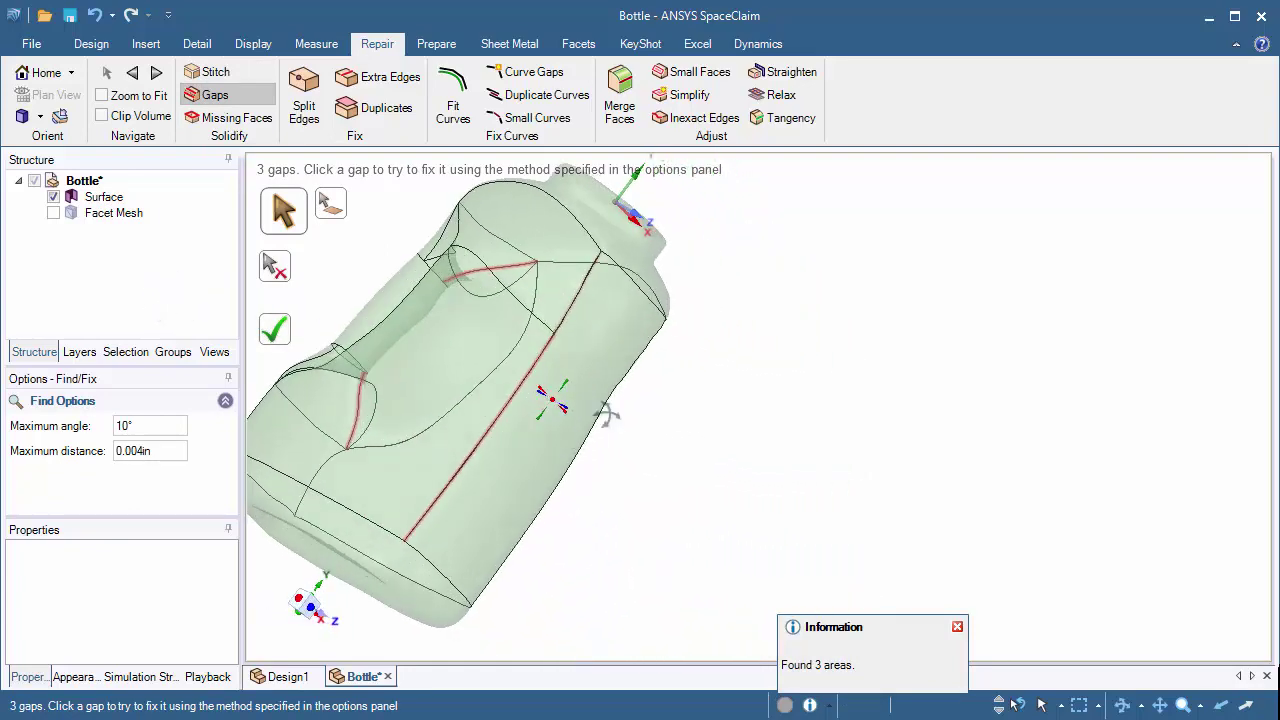
pyautogui.keyDown('ctrl'); pyautogui.moveTo(569, 331); pyautogui.dragTo(298, 372, button='middle'); pyautogui.keyUp('ctrl')
pyautogui.keyDown('ctrl'); pyautogui.moveTo(343, 409); pyautogui.dragTo(402, 252, button='middle'); pyautogui.keyUp('ctrl')
pyautogui.keyDown('shift'); pyautogui.moveTo(405, 339); pyautogui.dragTo(363, 360, button='middle'); pyautogui.keyUp('shift')
pyautogui.press('Return')
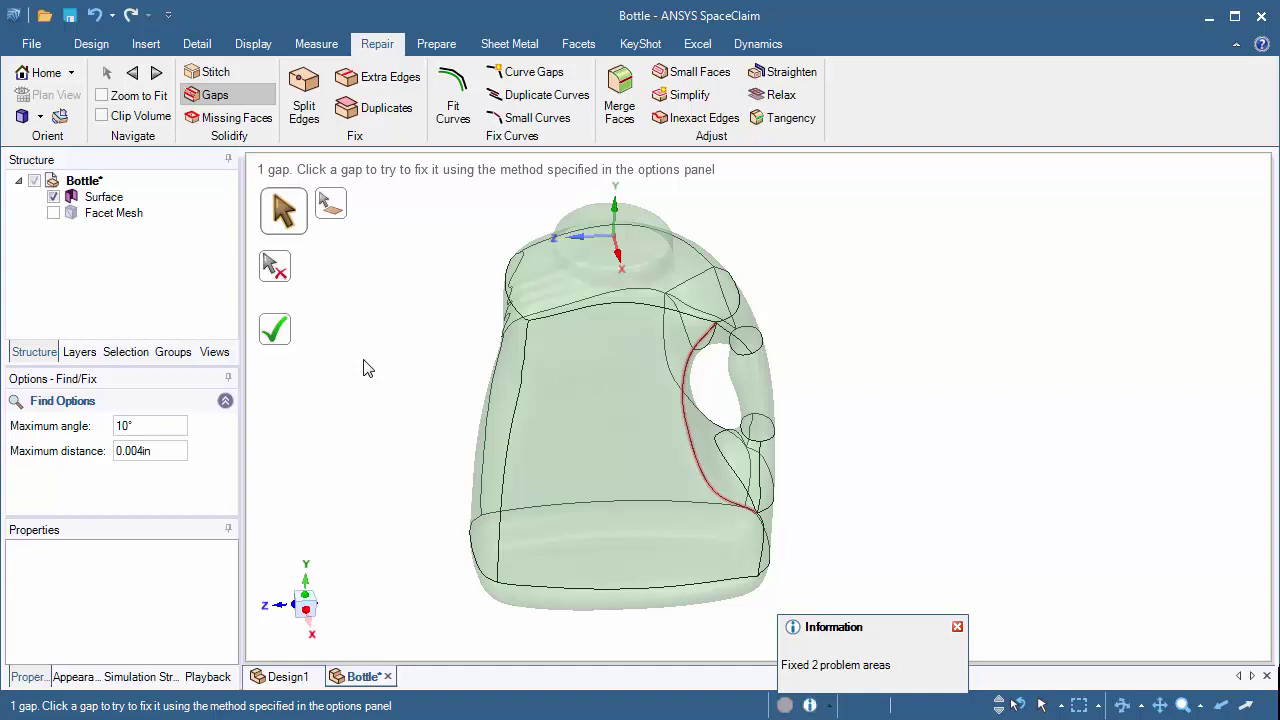
# Step: Close the remaining gaps with a maximum angle of 50° and maximum distance of 0.100in to form a solid bottle
pyautogui.click(281, 331)
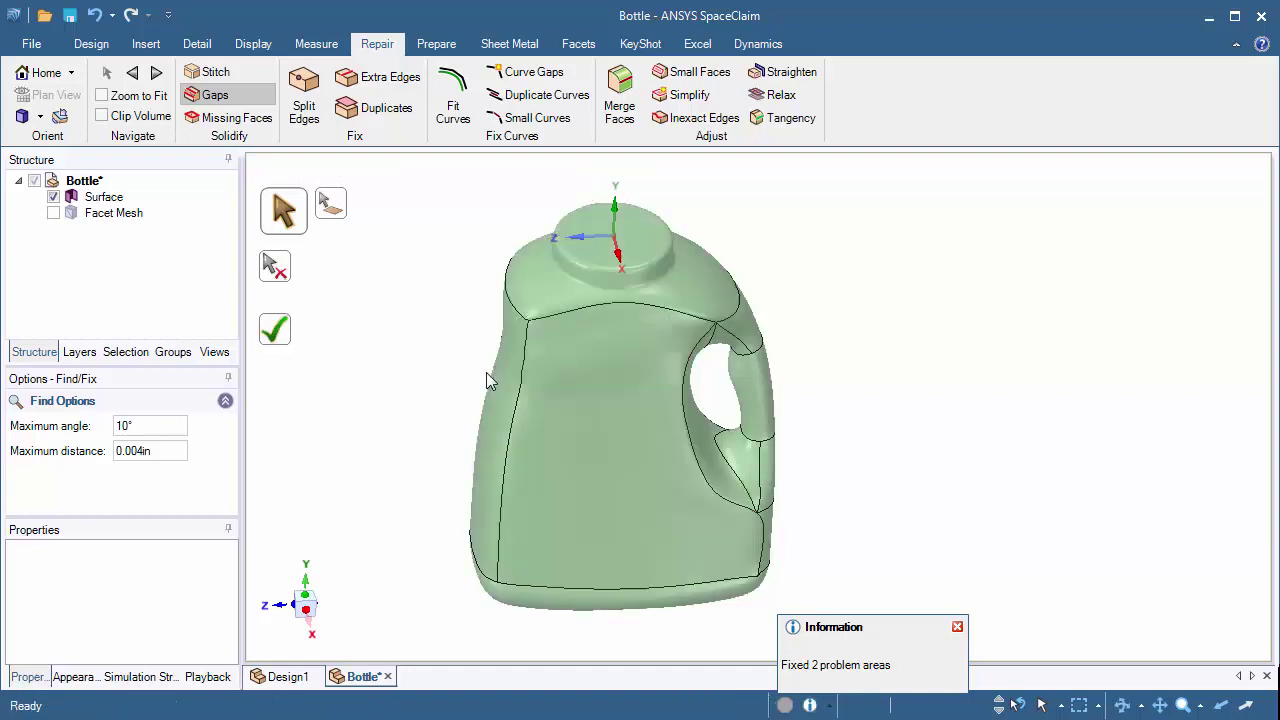
pyautogui.moveTo(482, 413); pyautogui.dragTo(391, 325, button='middle')
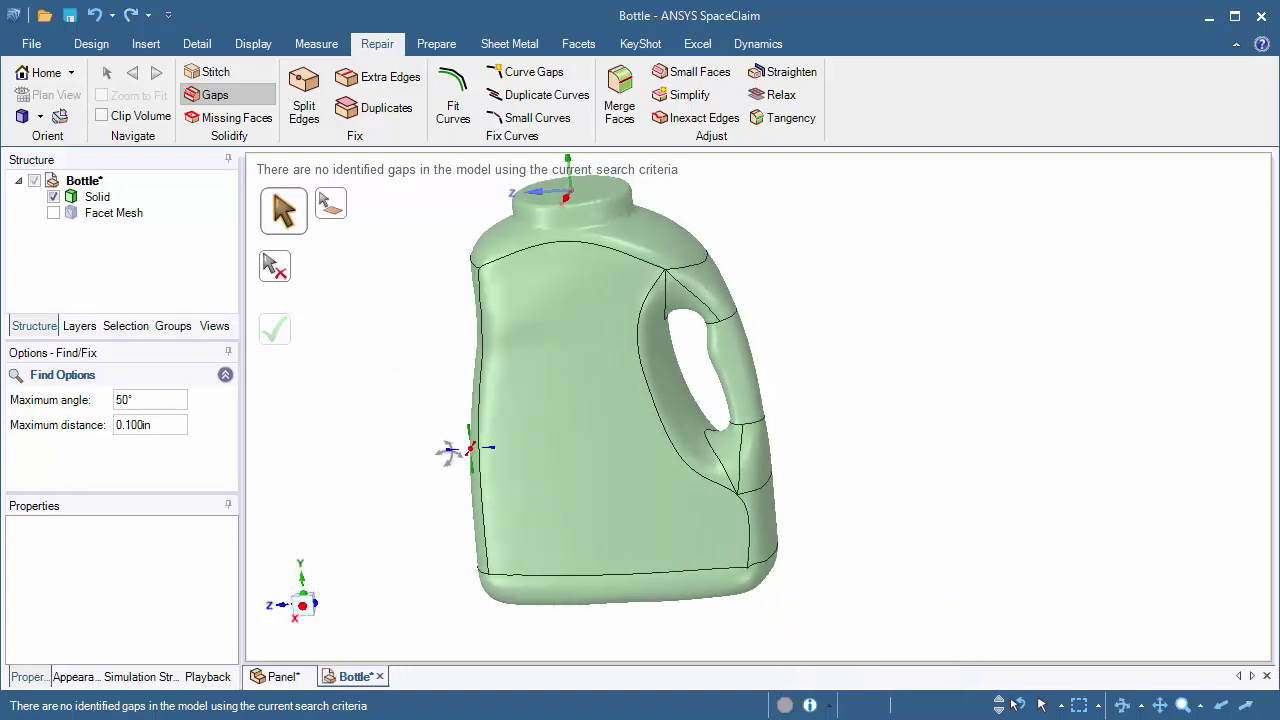
pyautogui.moveTo(440, 455); pyautogui.dragTo(477, 456, button='middle')
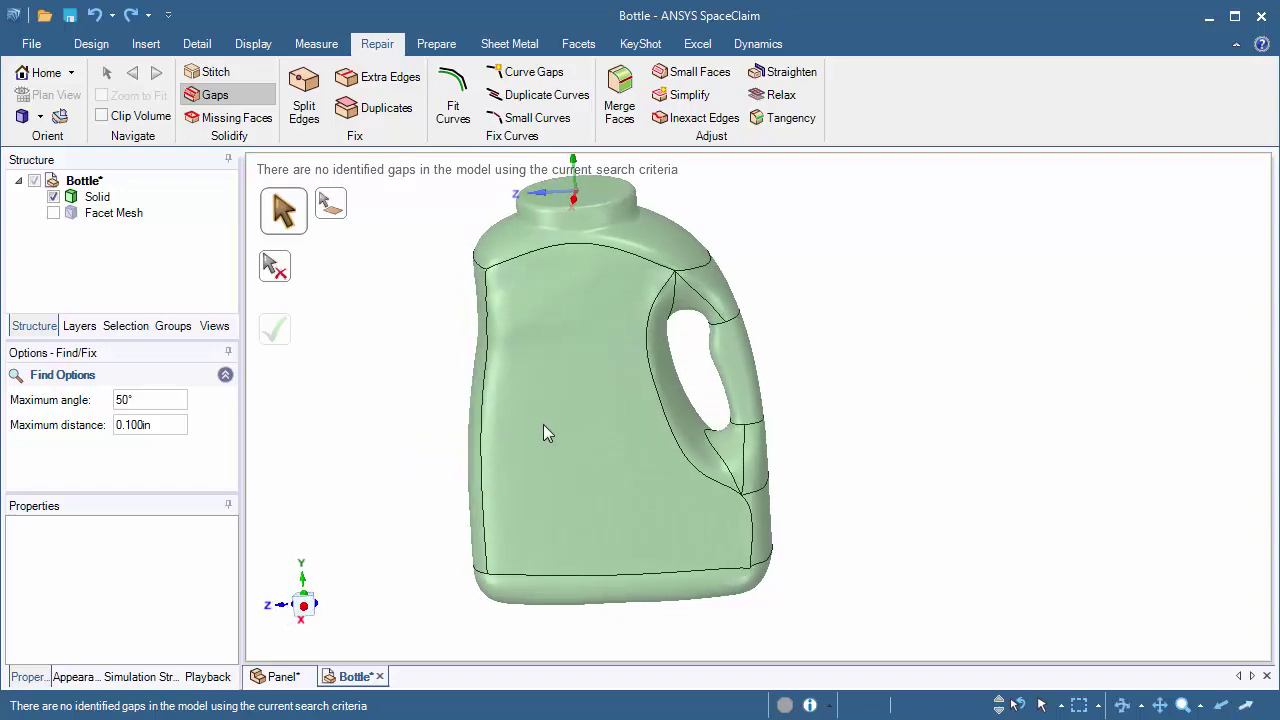
# Step: Display the facet mesh without the solid to examine its wavy grooves, and switch back to showing only the solid
pyautogui.click(53, 213)
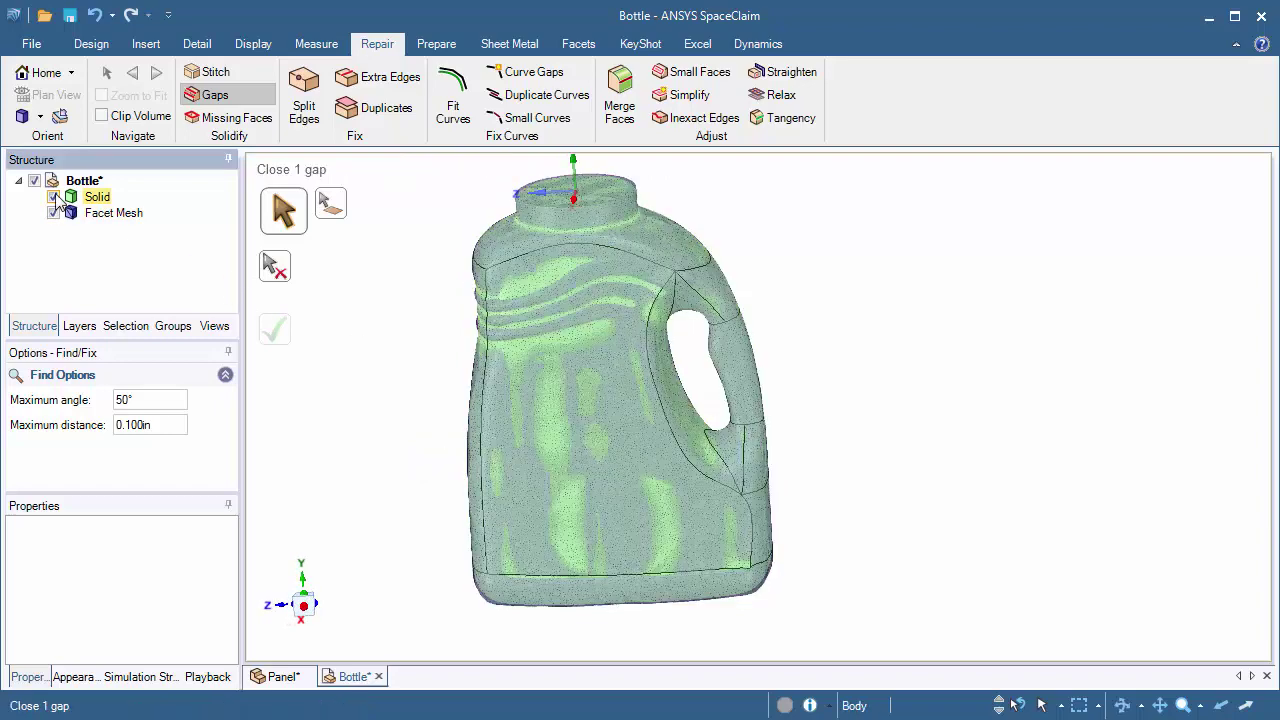
pyautogui.click(53, 197)
pyautogui.scroll(5, 537, 301)
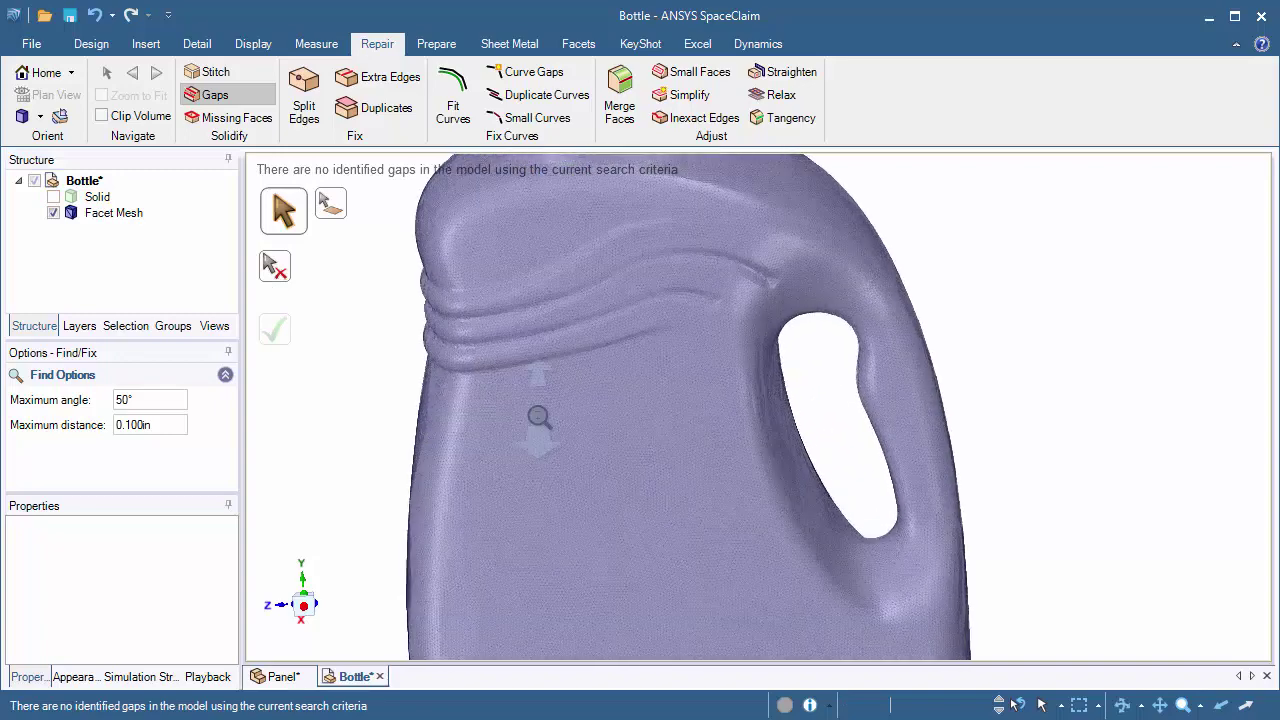
pyautogui.moveTo(670, 283); pyautogui.dragTo(447, 331, button='middle')
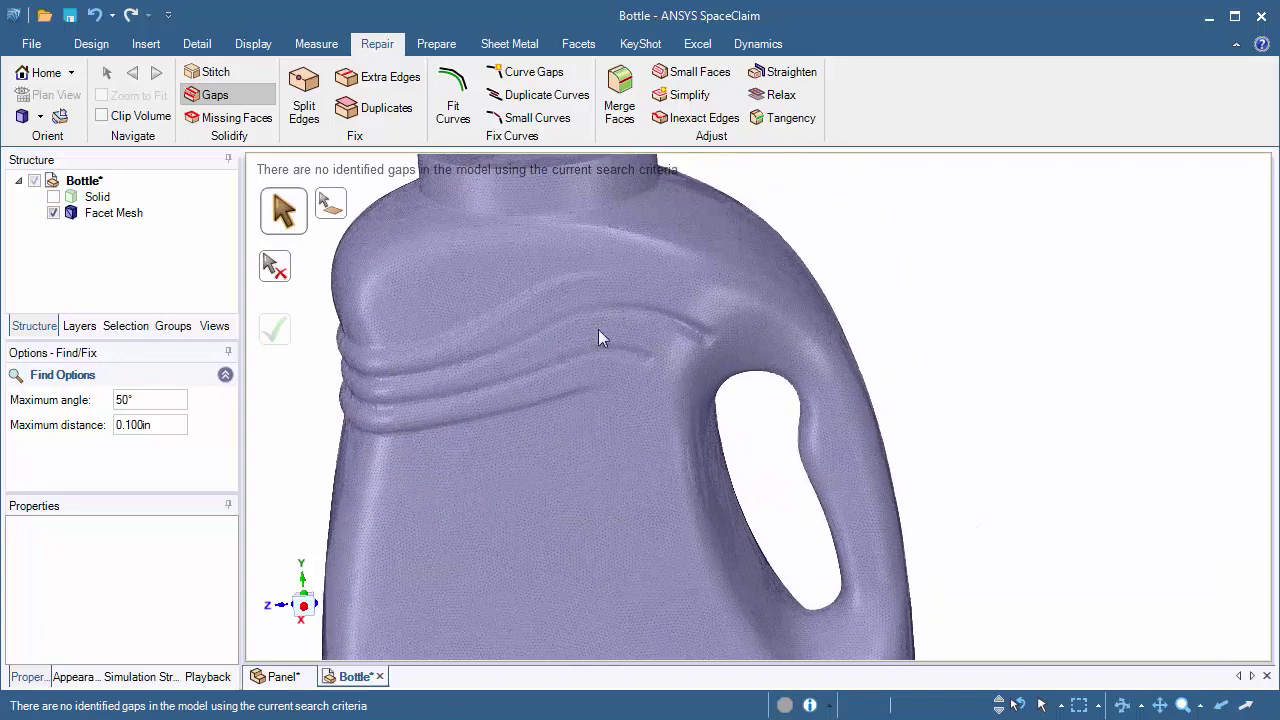
pyautogui.click(53, 197)
pyautogui.click(53, 213)
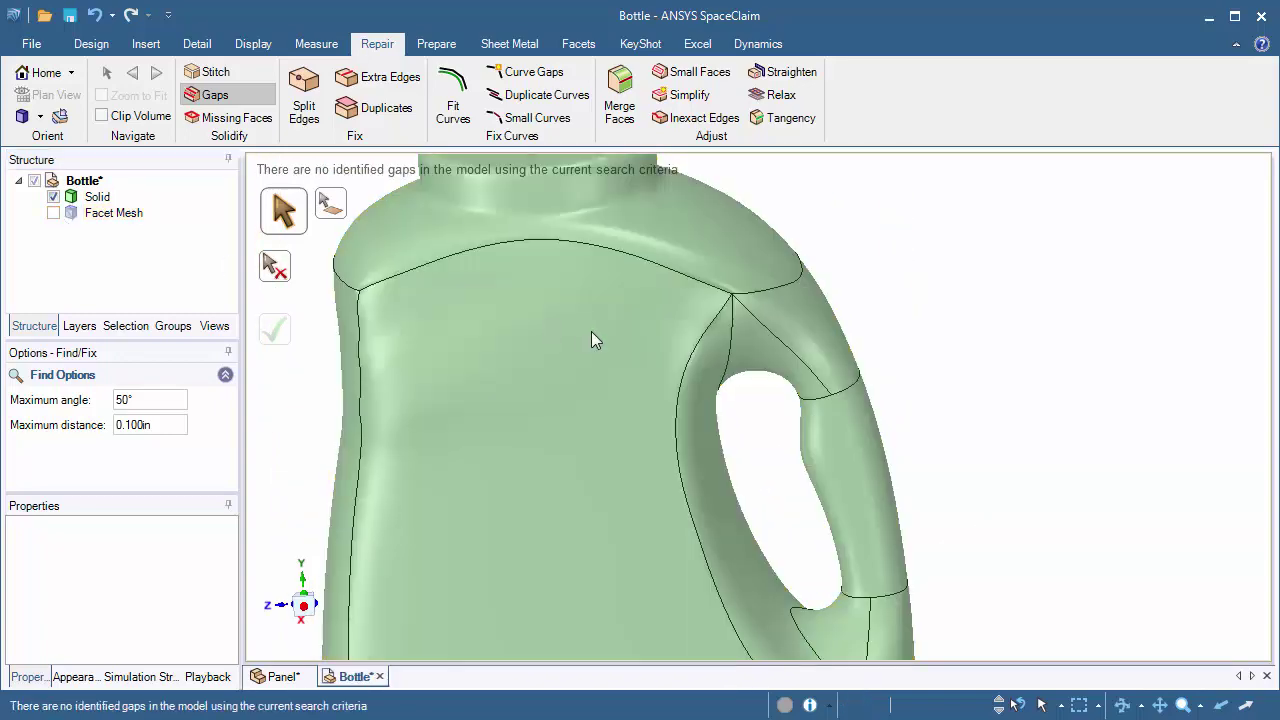
# Step: Examine the solid bottle from both broad sides and along the uneven face edge below the shoulder
pyautogui.moveTo(591, 331); pyautogui.dragTo(602, 250, button='middle')
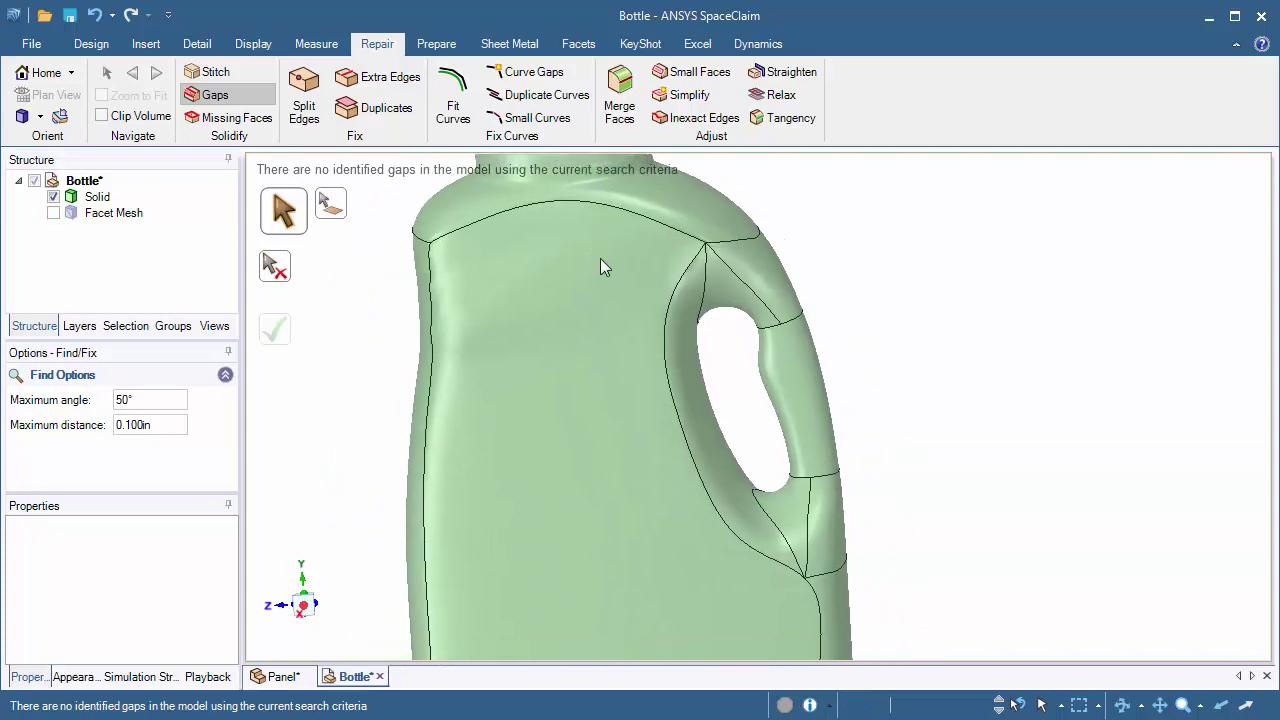
pyautogui.scroll(-3, 605, 255)
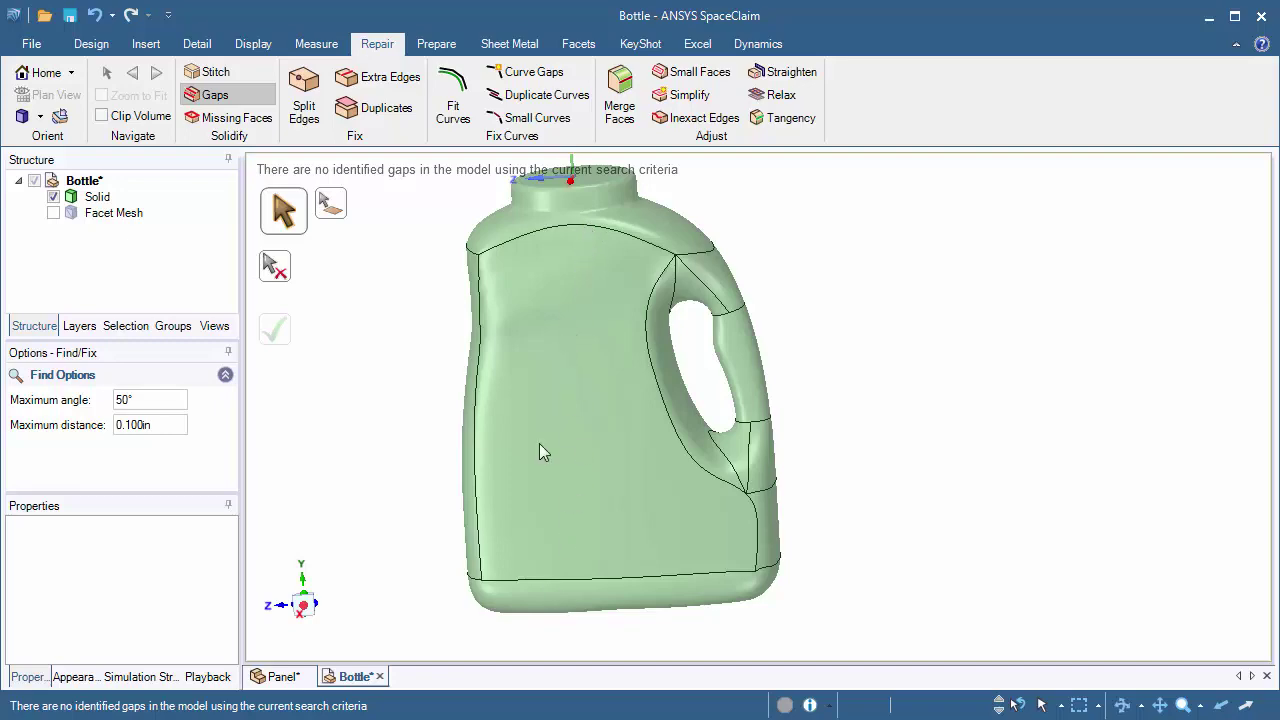
pyautogui.moveTo(539, 446); pyautogui.dragTo(670, 383, button='middle')
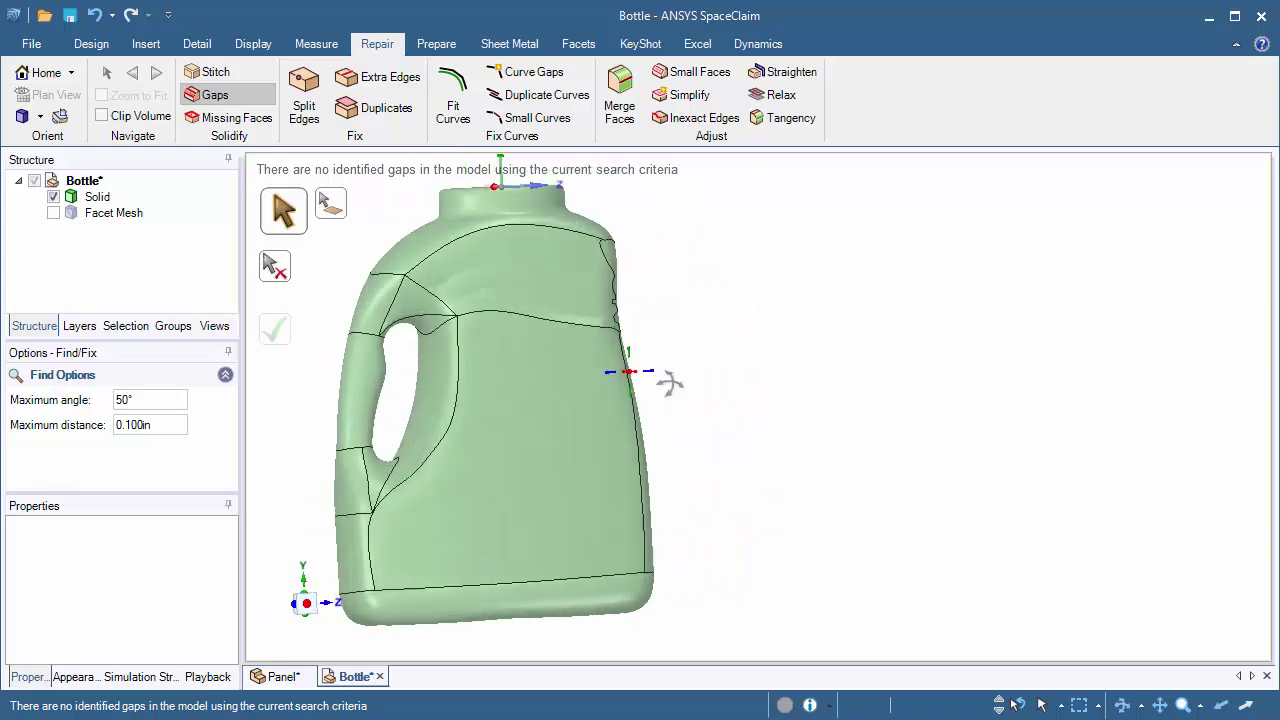
pyautogui.scroll(5, 535, 240)
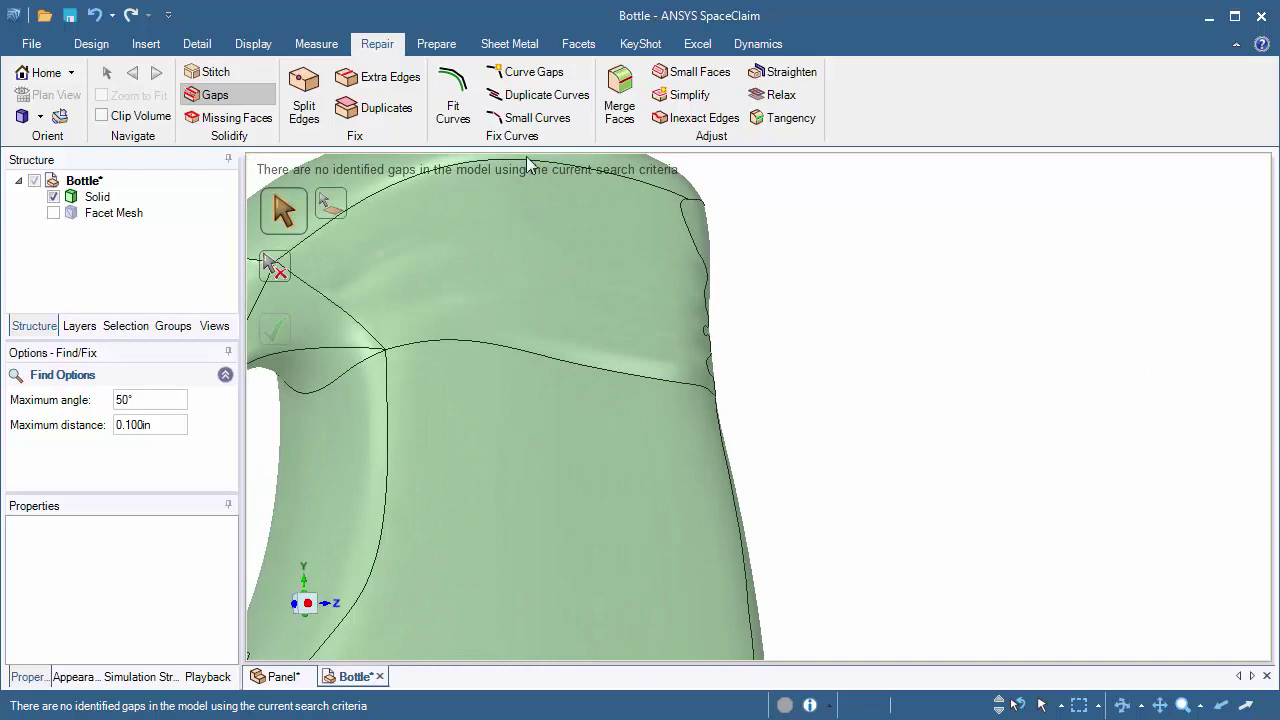
pyautogui.moveTo(526, 335); pyautogui.dragTo(891, 483, button='middle')
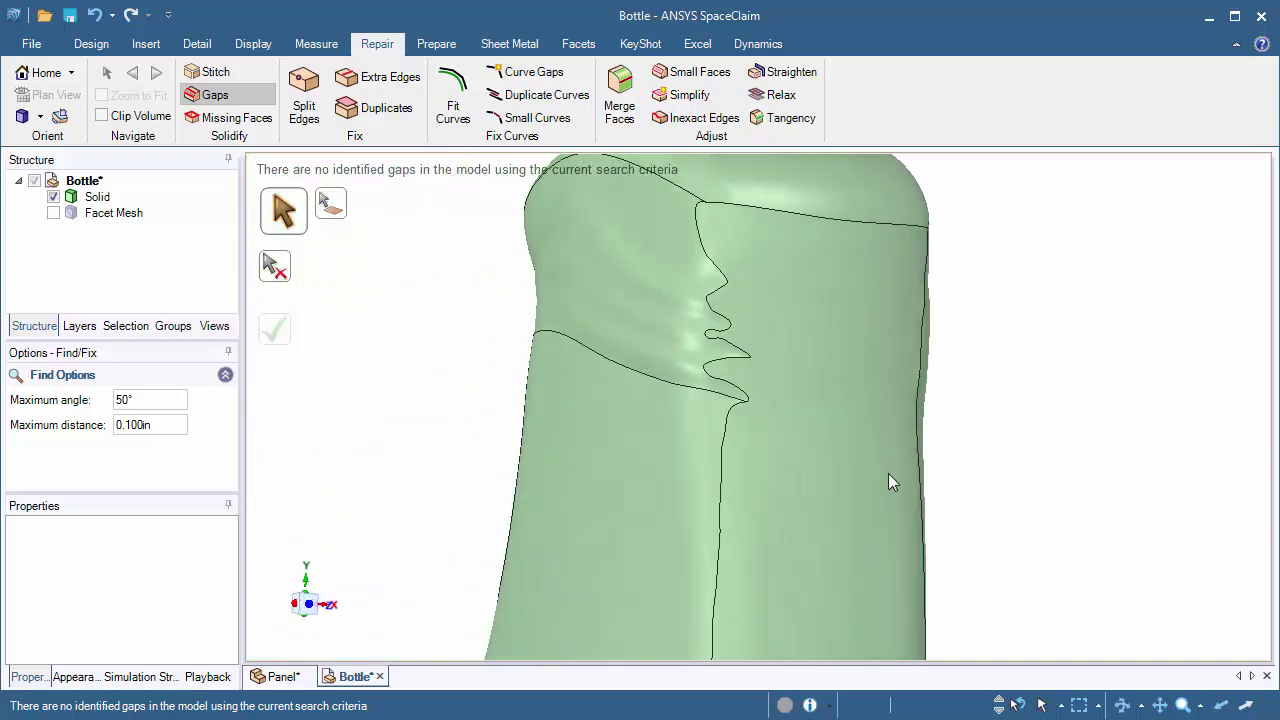
pyautogui.scroll(-3, 806, 330)
pyautogui.keyDown('shift'); pyautogui.moveTo(774, 283); pyautogui.dragTo(706, 196, button='middle'); pyautogui.keyUp('shift')
pyautogui.moveTo(734, 312); pyautogui.dragTo(629, 380, button='middle')
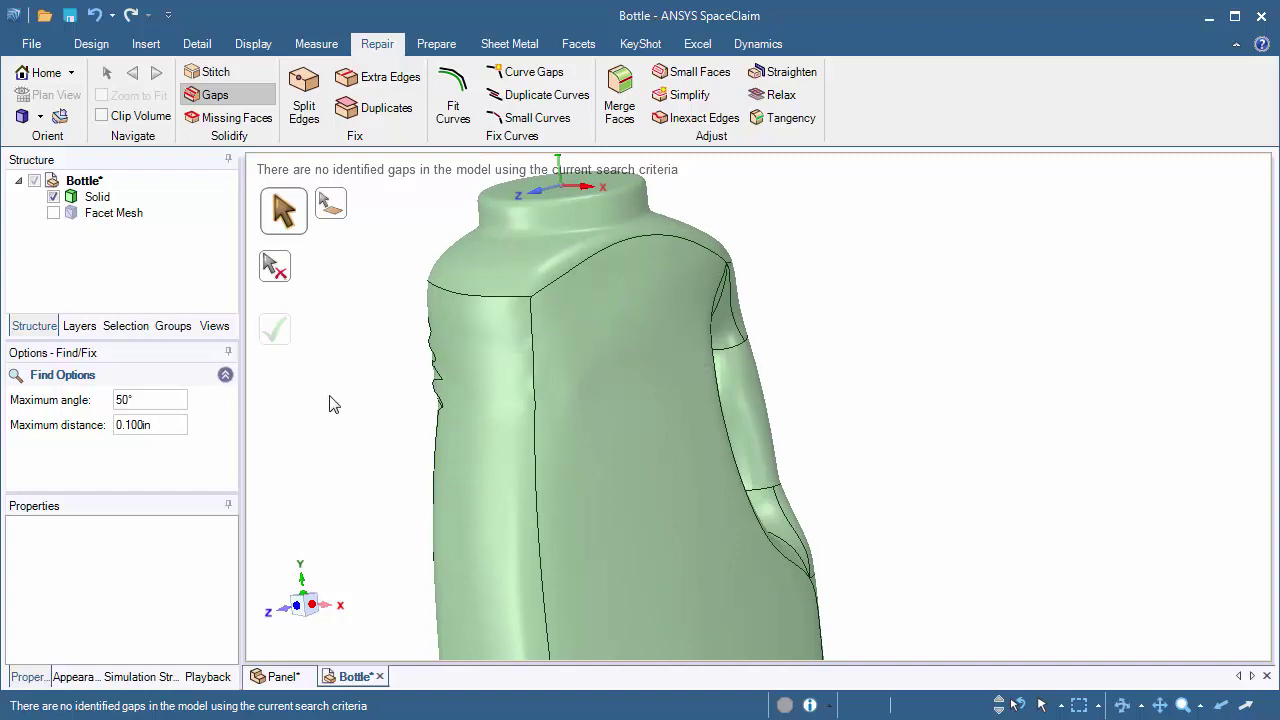
pyautogui.moveTo(576, 407); pyautogui.dragTo(608, 307, button='middle')
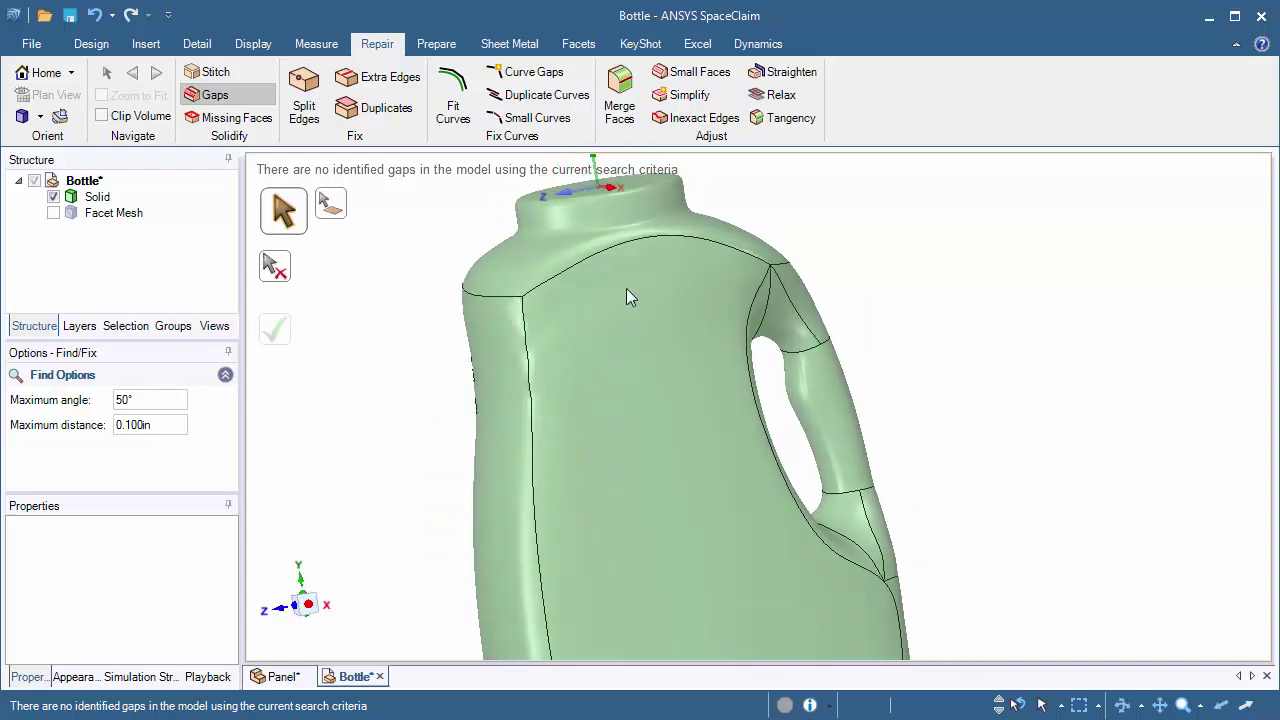
pyautogui.moveTo(474, 385); pyautogui.dragTo(565, 373, button='middle')
pyautogui.click(566, 380)
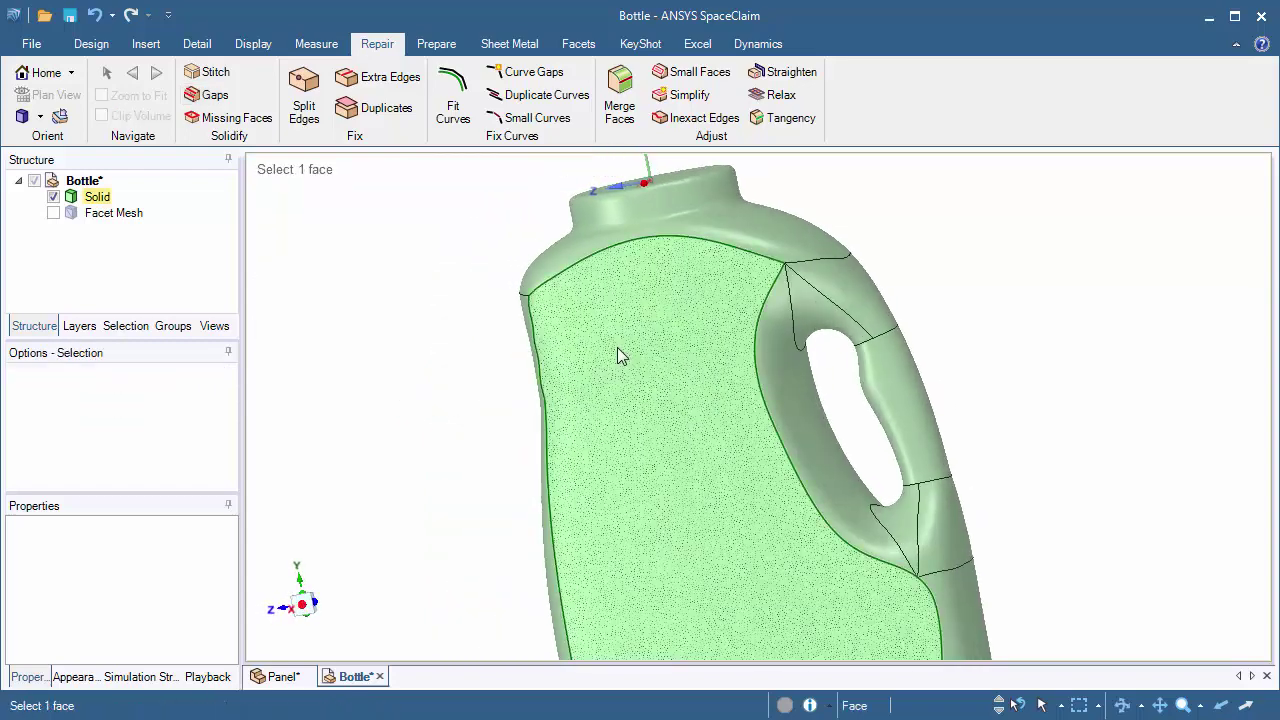
pyautogui.moveTo(643, 380); pyautogui.dragTo(602, 441, button='middle')
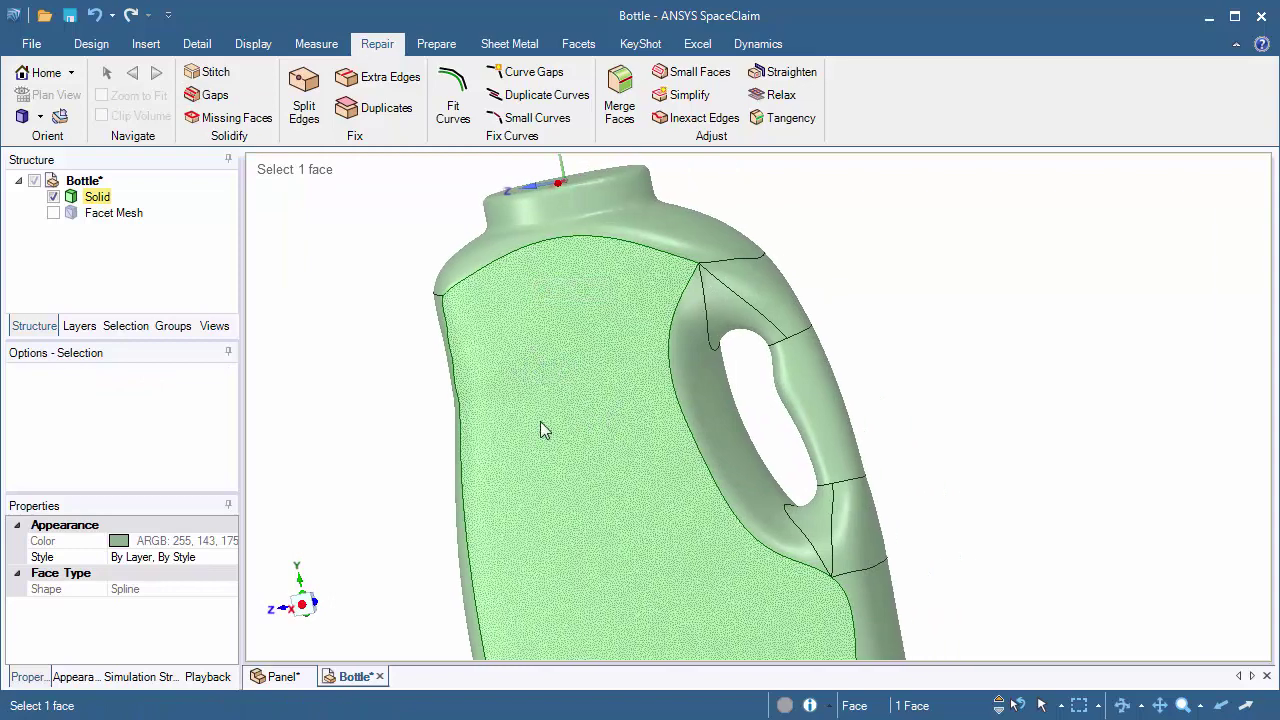
pyautogui.click(672, 390)
pyautogui.click(501, 447)
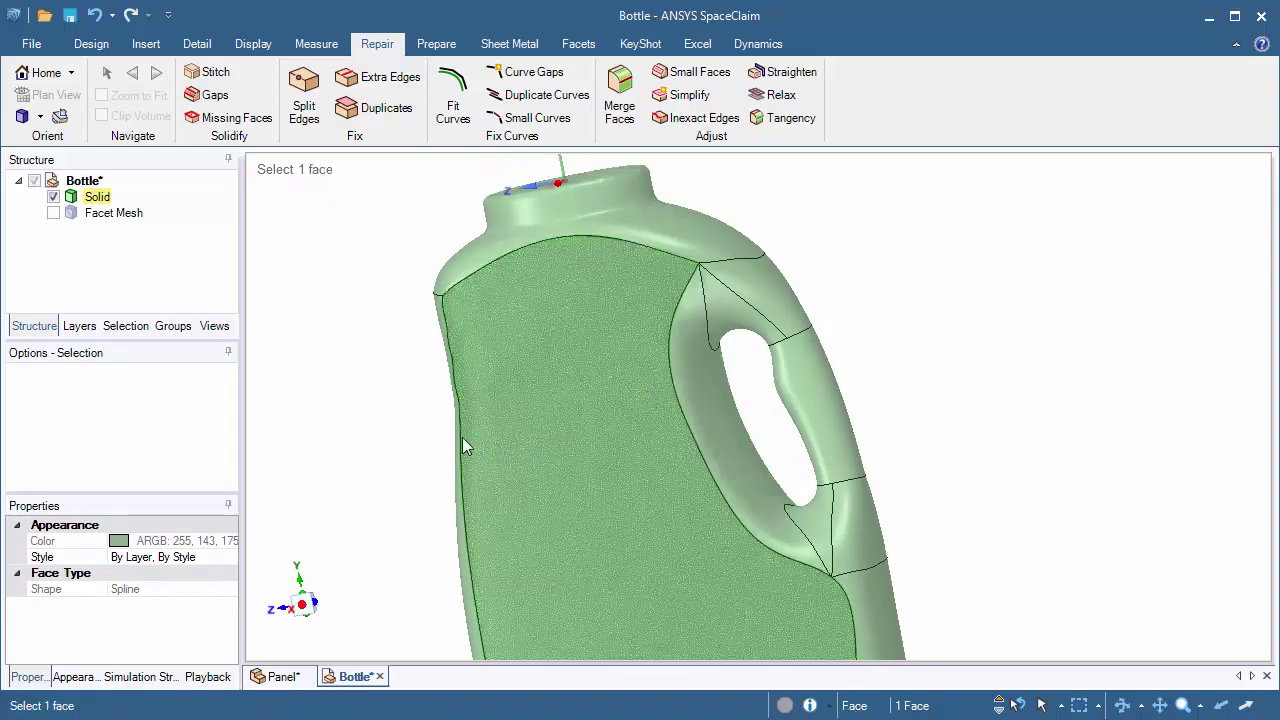
pyautogui.click(480, 425)
pyautogui.click(616, 348)
pyautogui.moveTo(588, 349); pyautogui.dragTo(614, 376, button='middle')
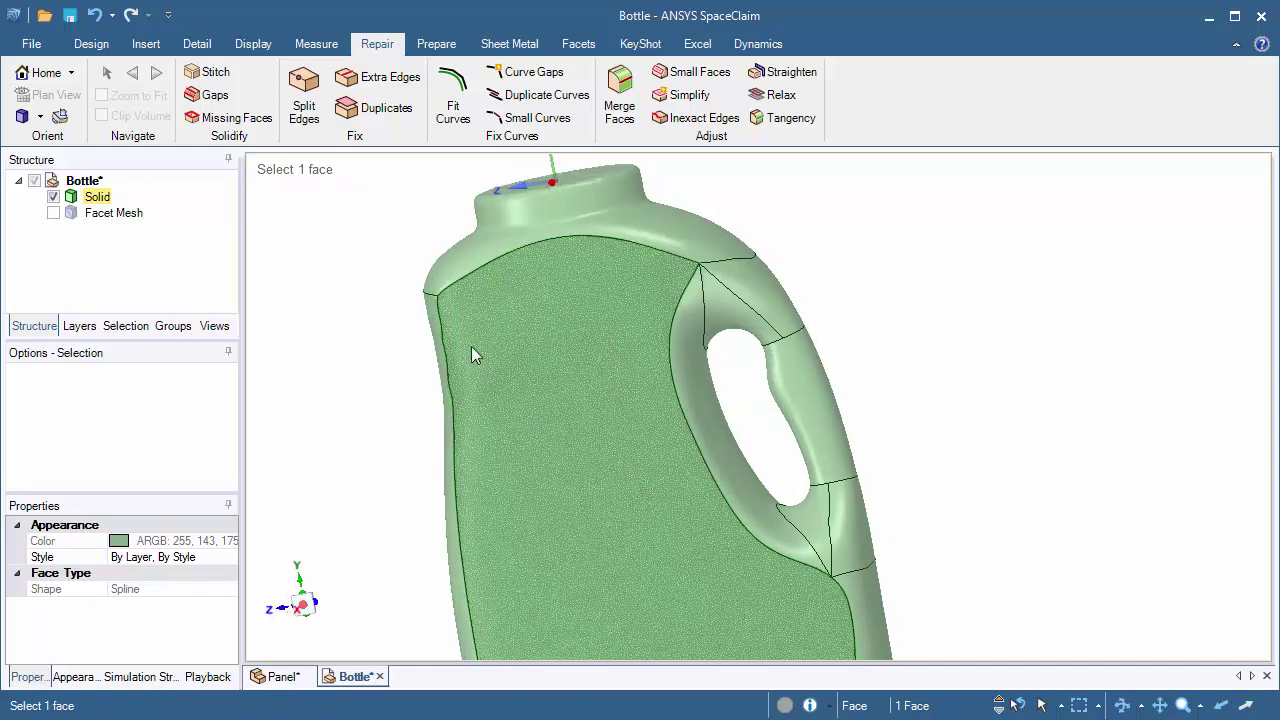
pyautogui.click(360, 306)
pyautogui.click(100, 46)
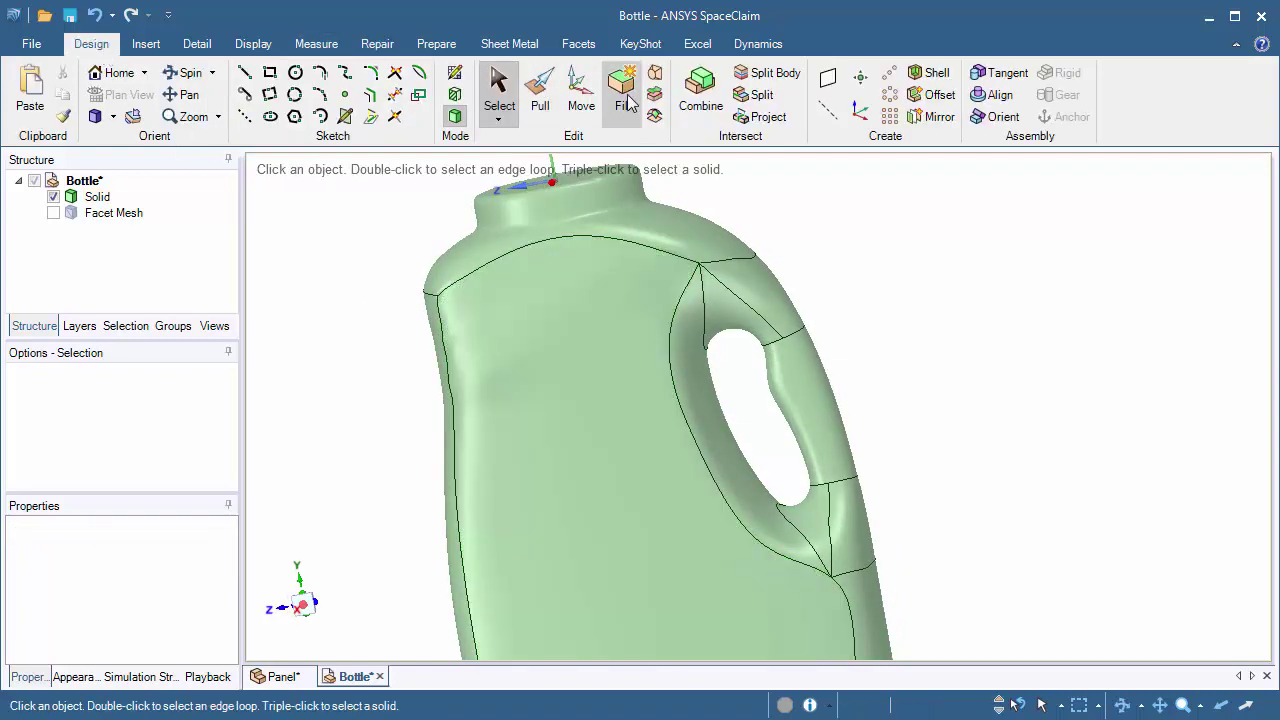
pyautogui.click(763, 95)
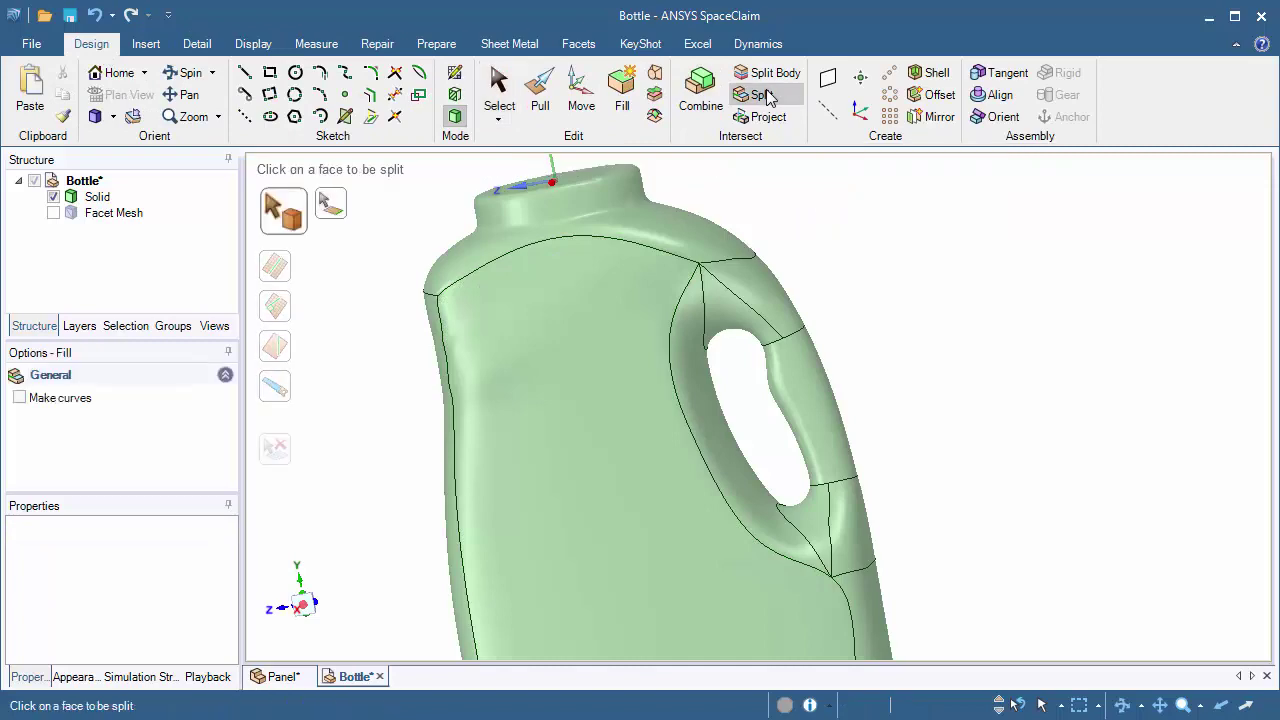
pyautogui.click(624, 490)
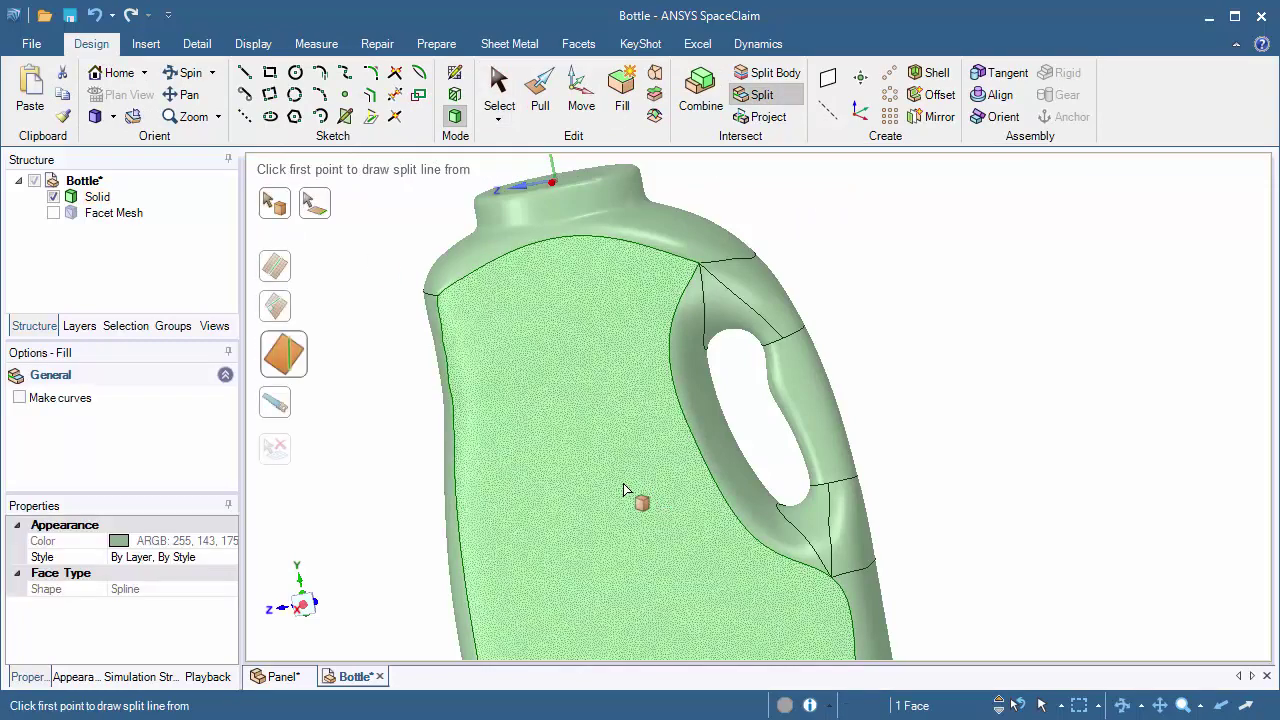
pyautogui.click(275, 266)
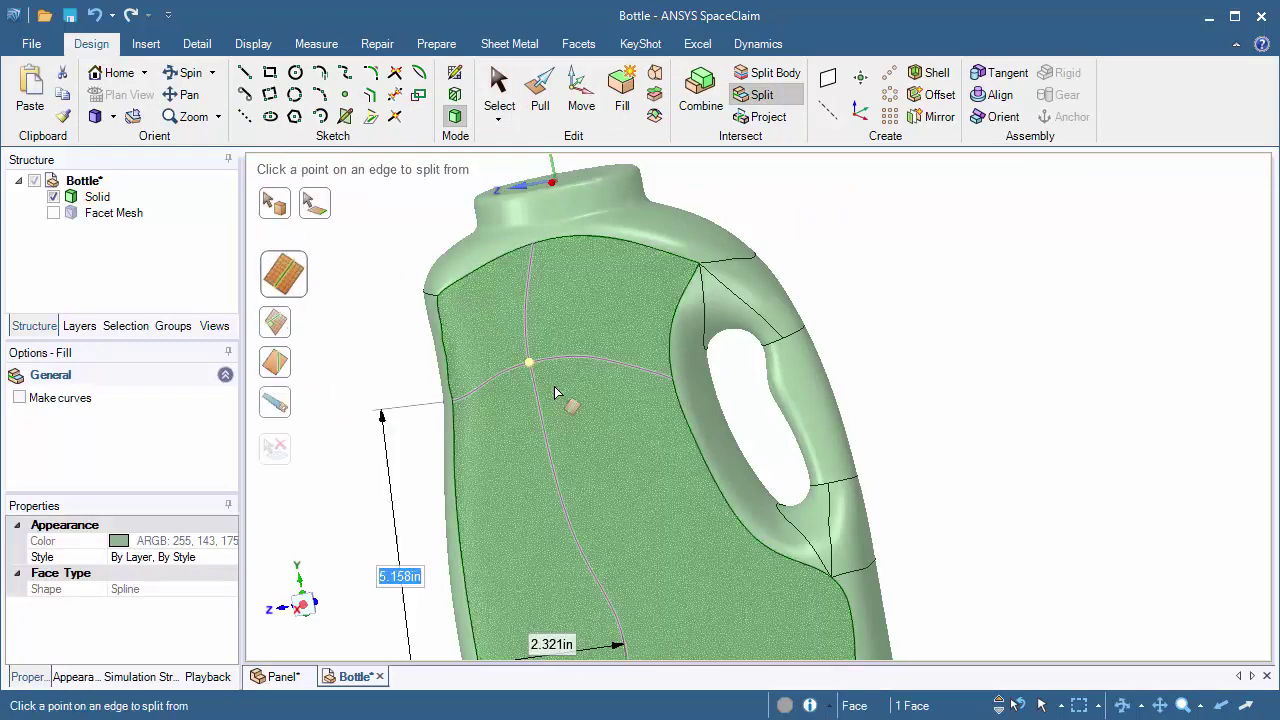
pyautogui.click(283, 332)
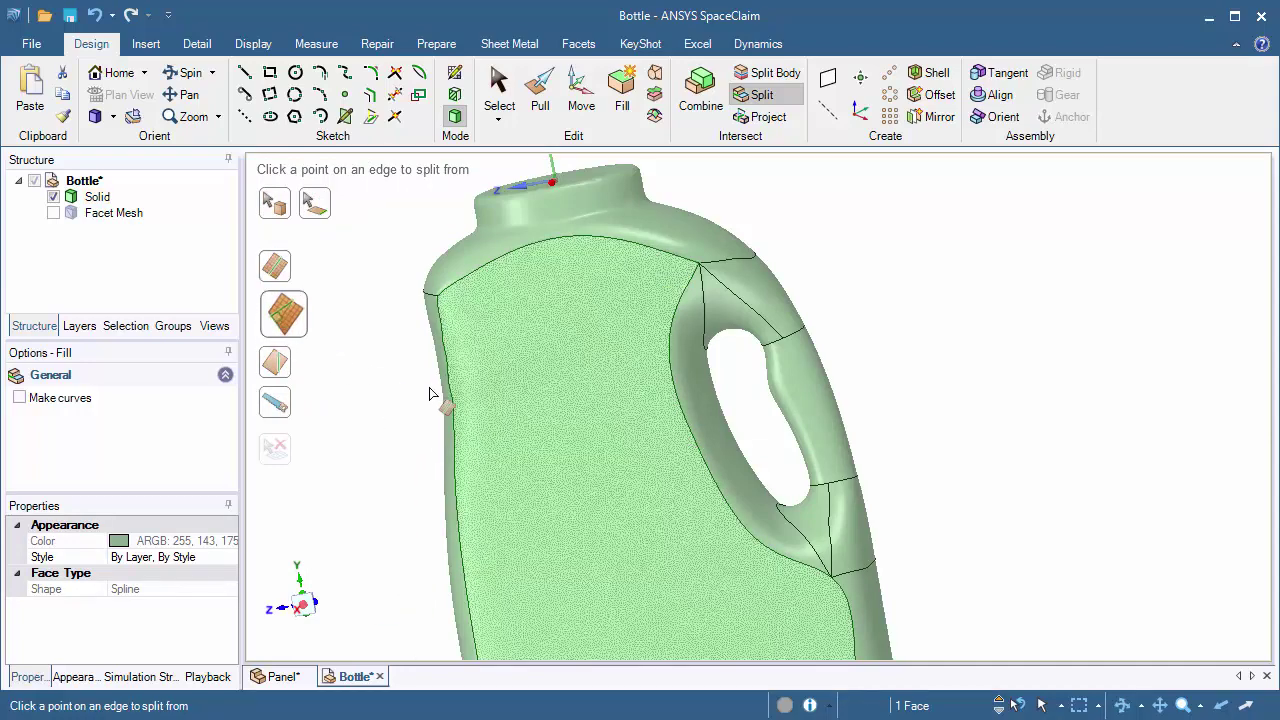
pyautogui.click(276, 362)
pyautogui.click(454, 446)
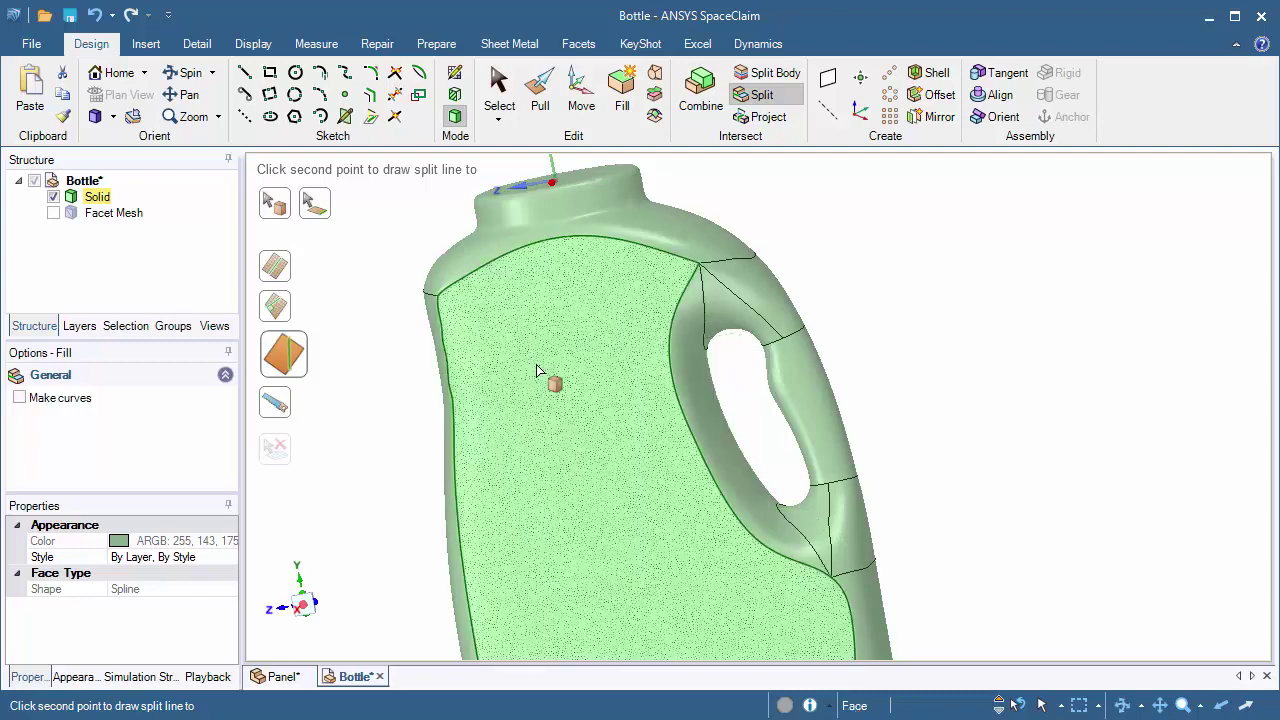
pyautogui.press('Escape')
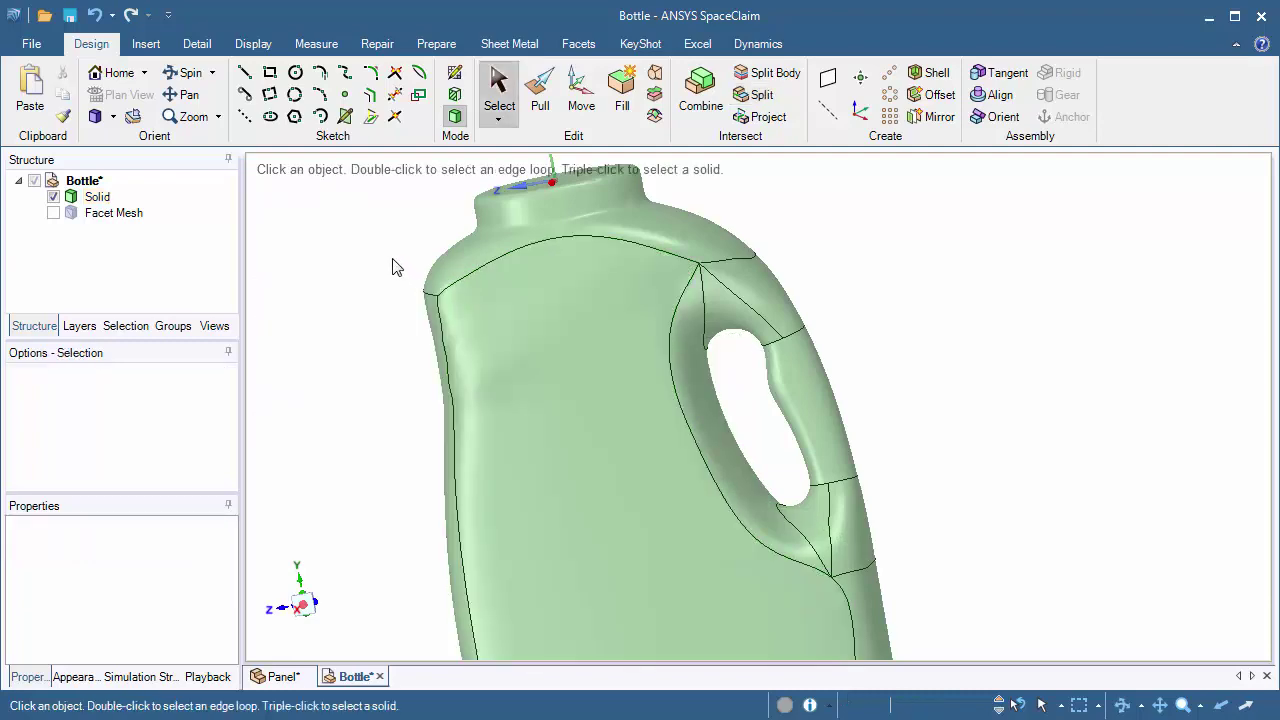
# Step: Sketch a curve on the broad side face, running from its long outer edge across to the edge beside the handle opening
pyautogui.click(345, 118)
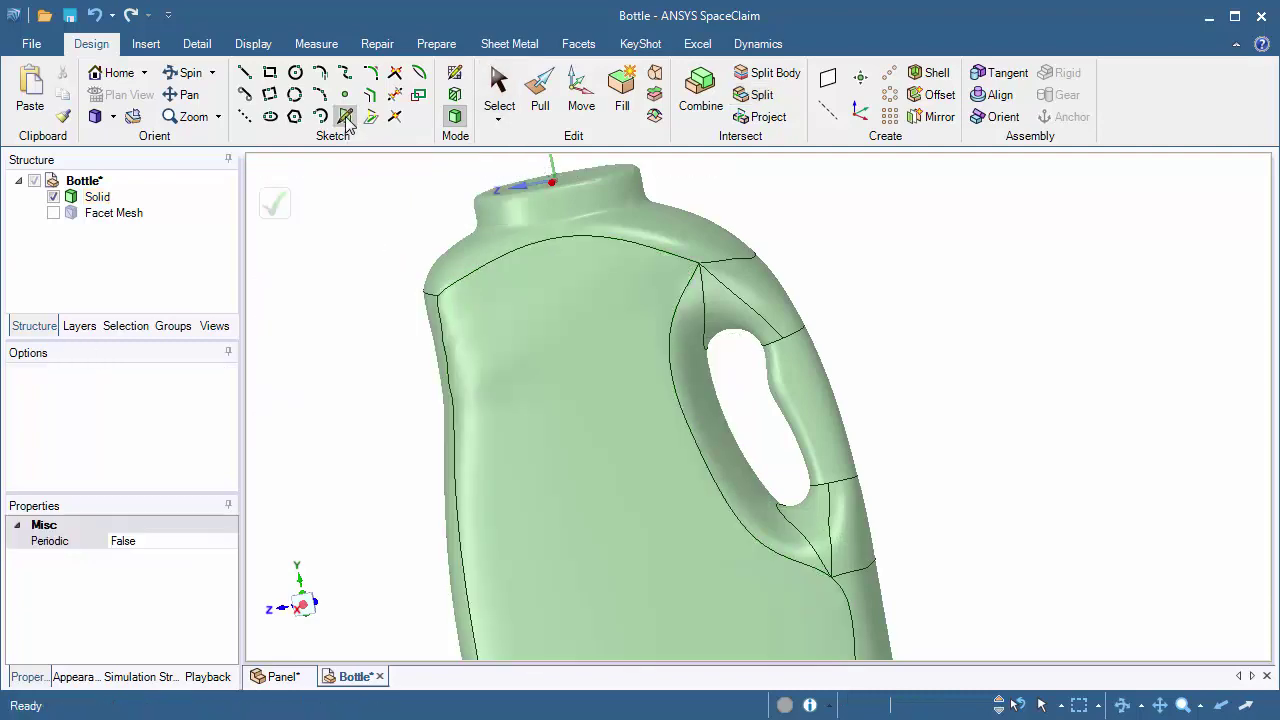
pyautogui.click(454, 449)
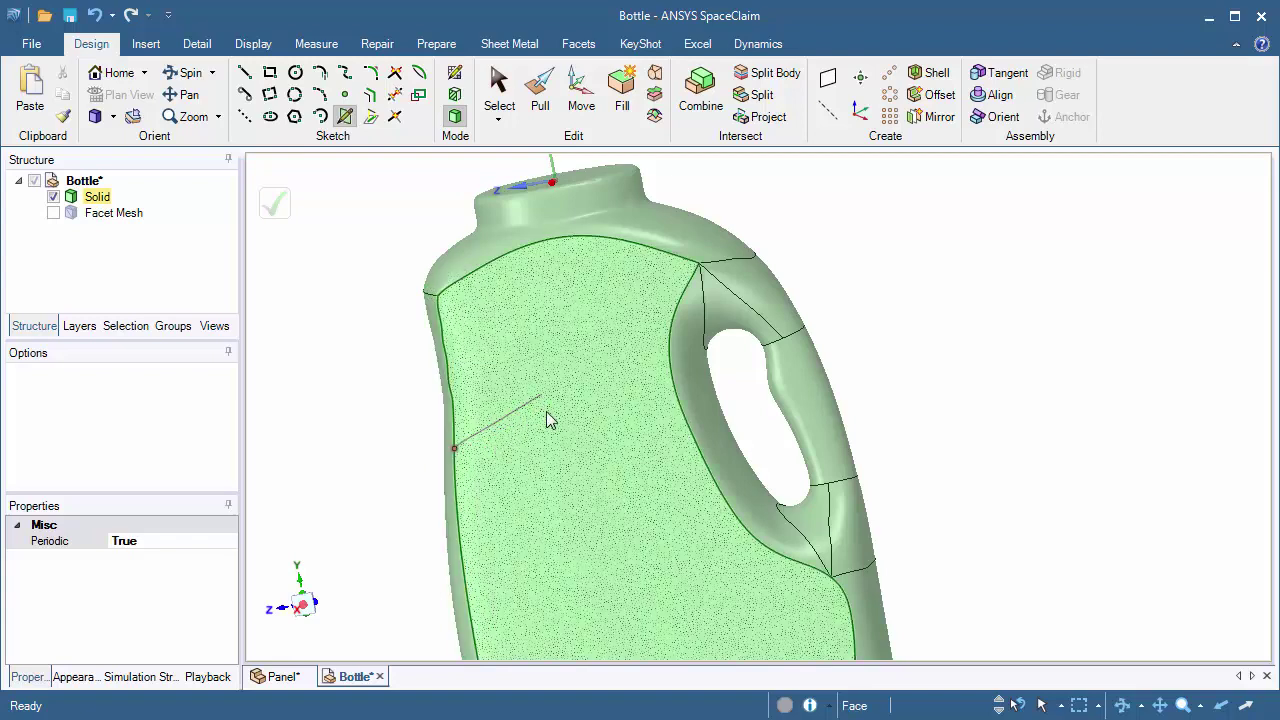
pyautogui.click(674, 389)
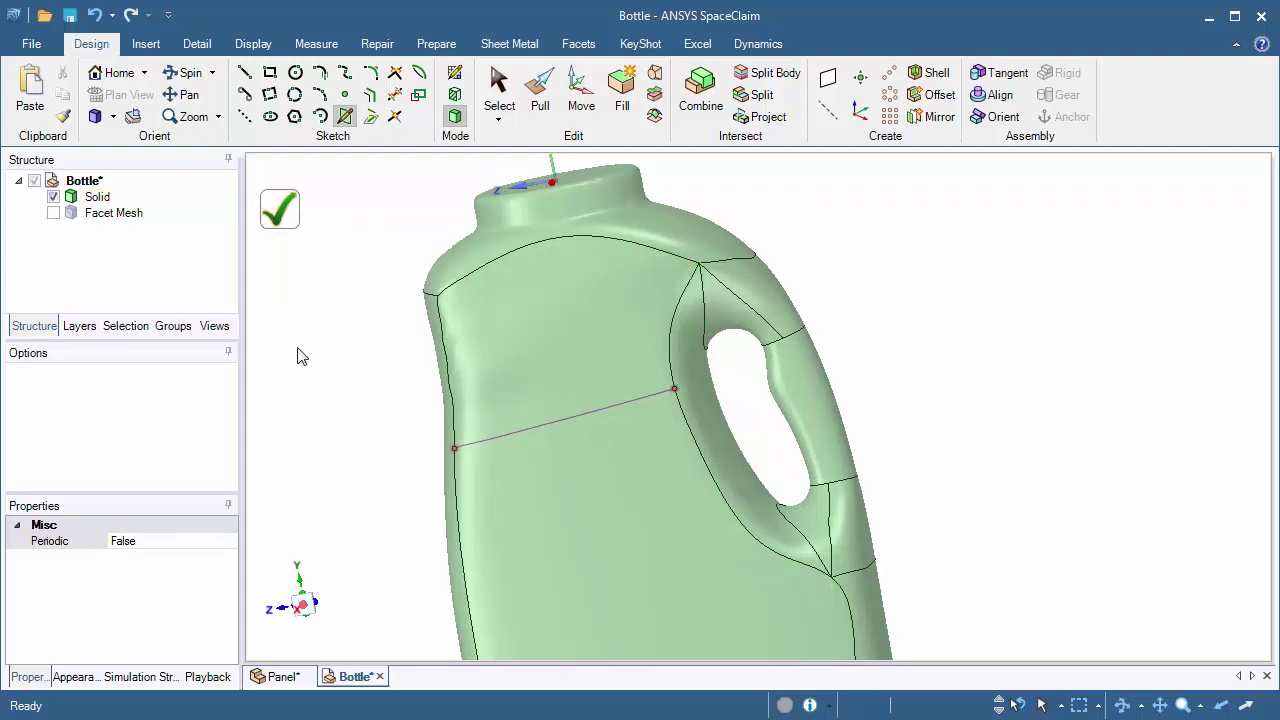
# Step: Finish the curve and show the facet mesh over the solid to compare the curve's position with the grooves
pyautogui.click(53, 213)
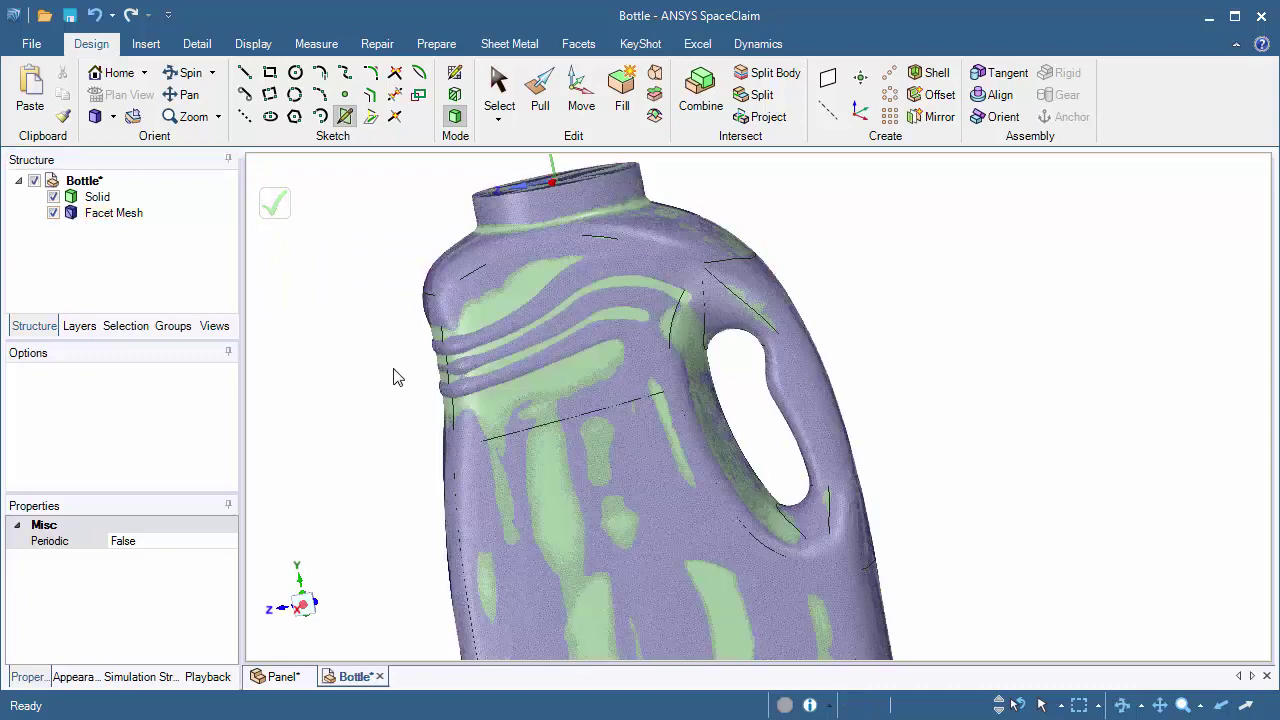
pyautogui.scroll(3, 507, 410)
pyautogui.press('Escape')
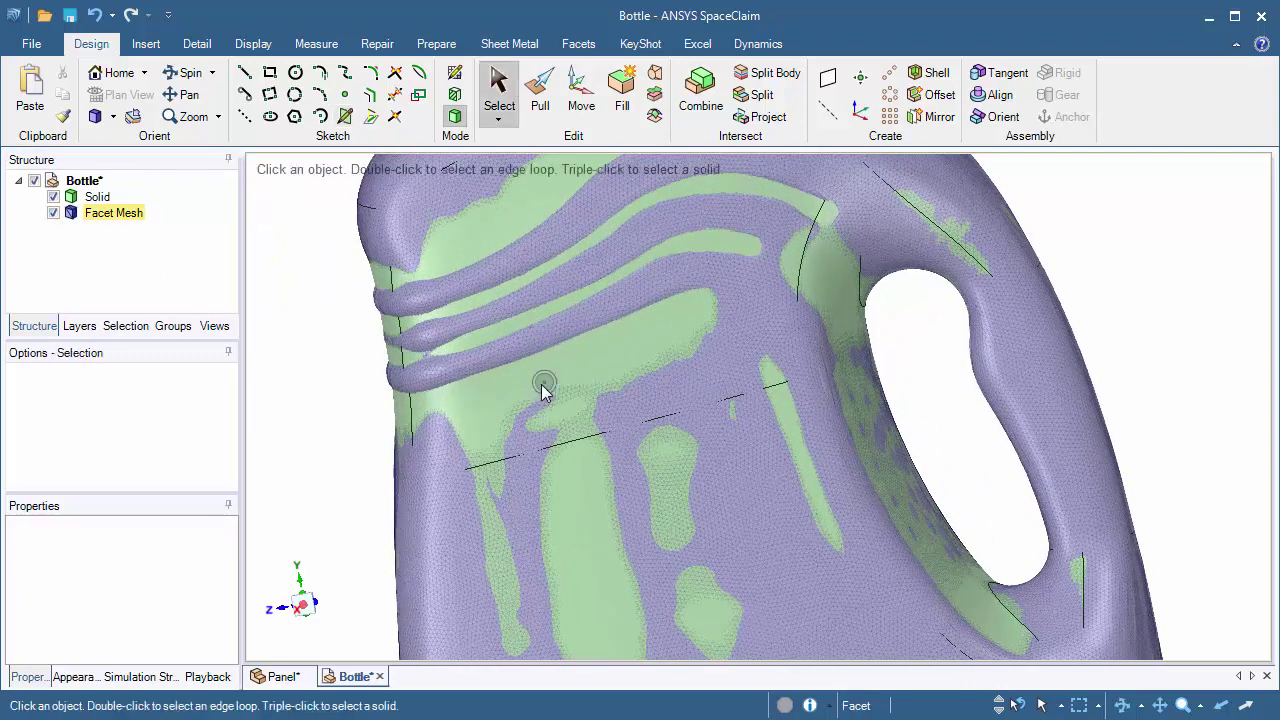
pyautogui.scroll(-1, 544, 382)
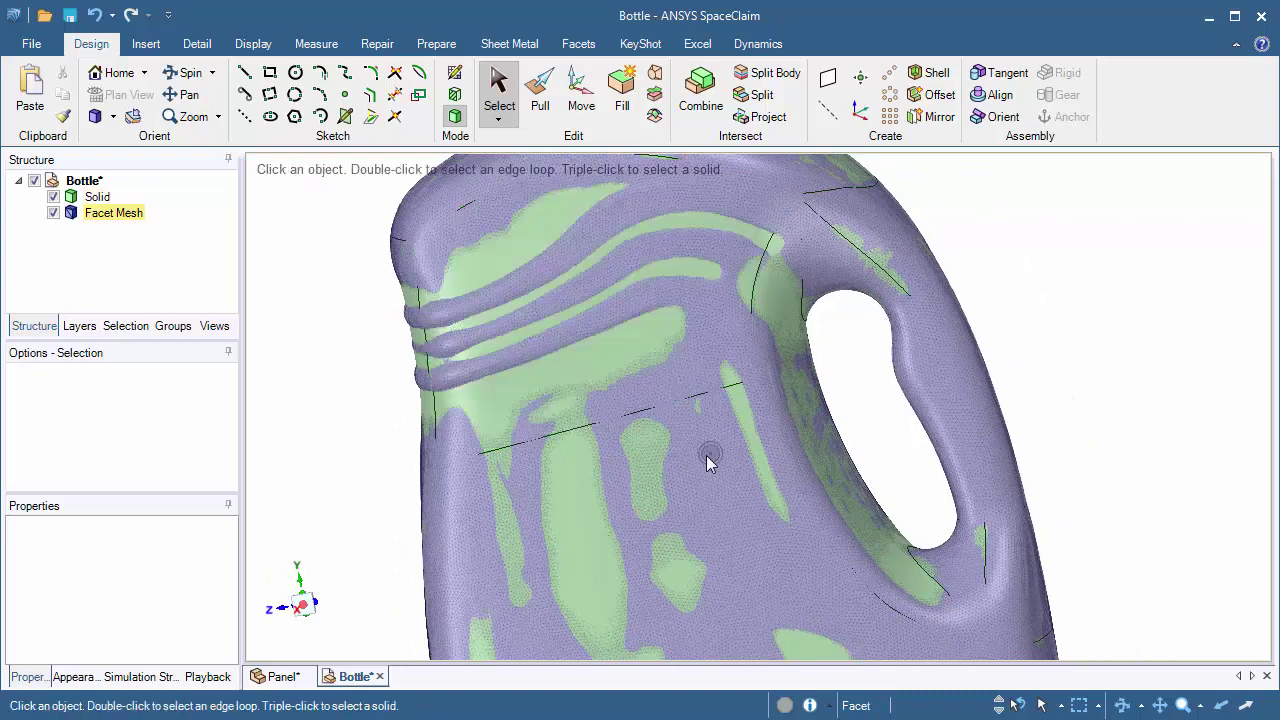
# Step: Delete the solid's upper broad side face, between the shoulder edge and the dividing curve
pyautogui.click(738, 501)
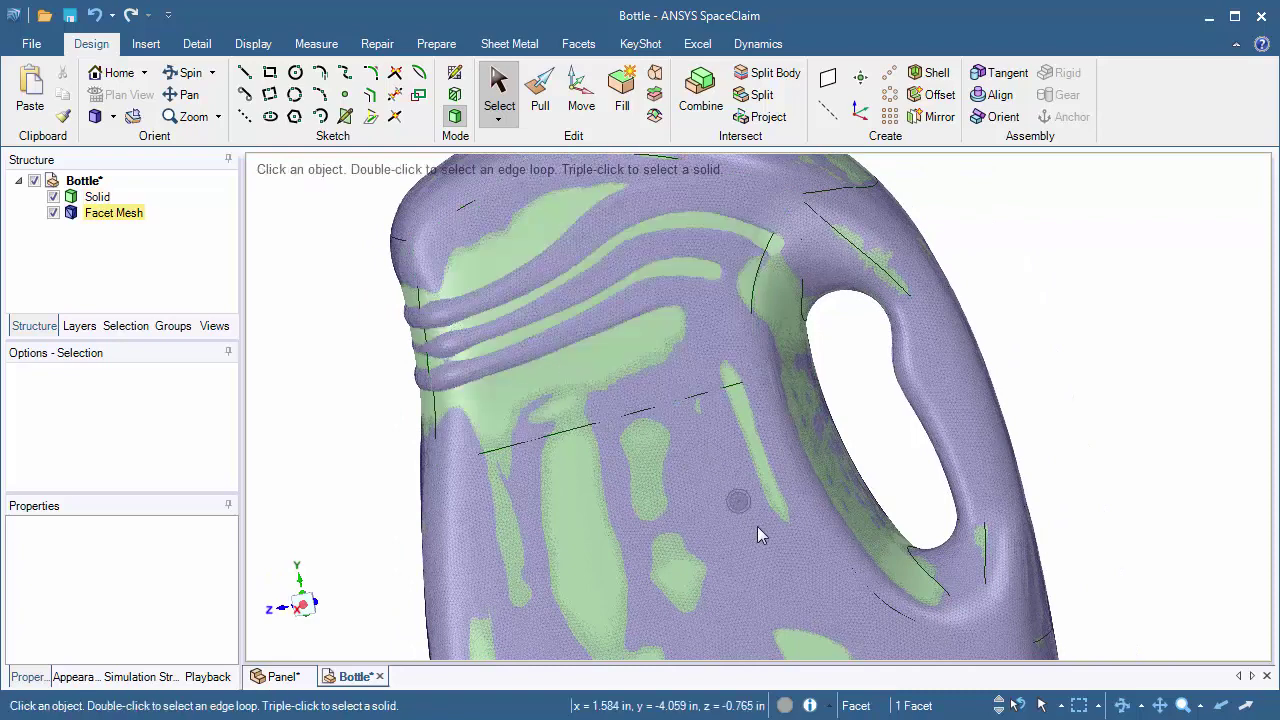
pyautogui.click(703, 420)
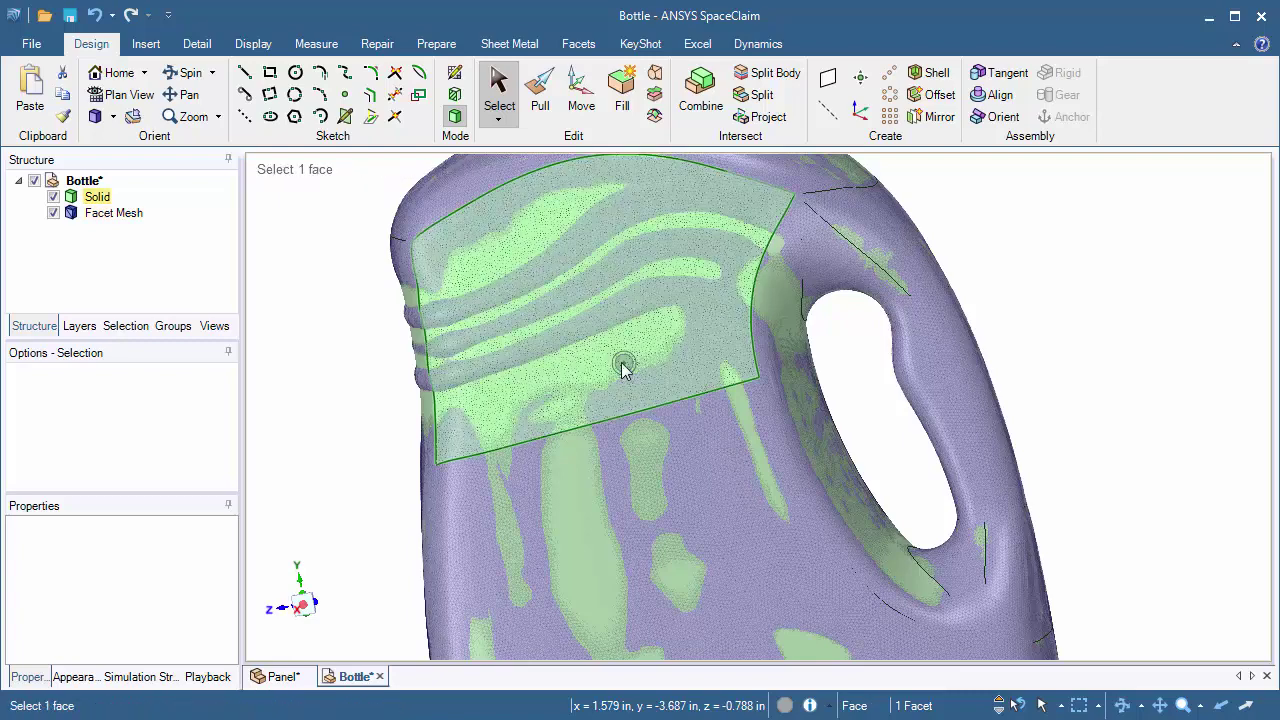
pyautogui.click(622, 368)
pyautogui.rightClick(362, 340)
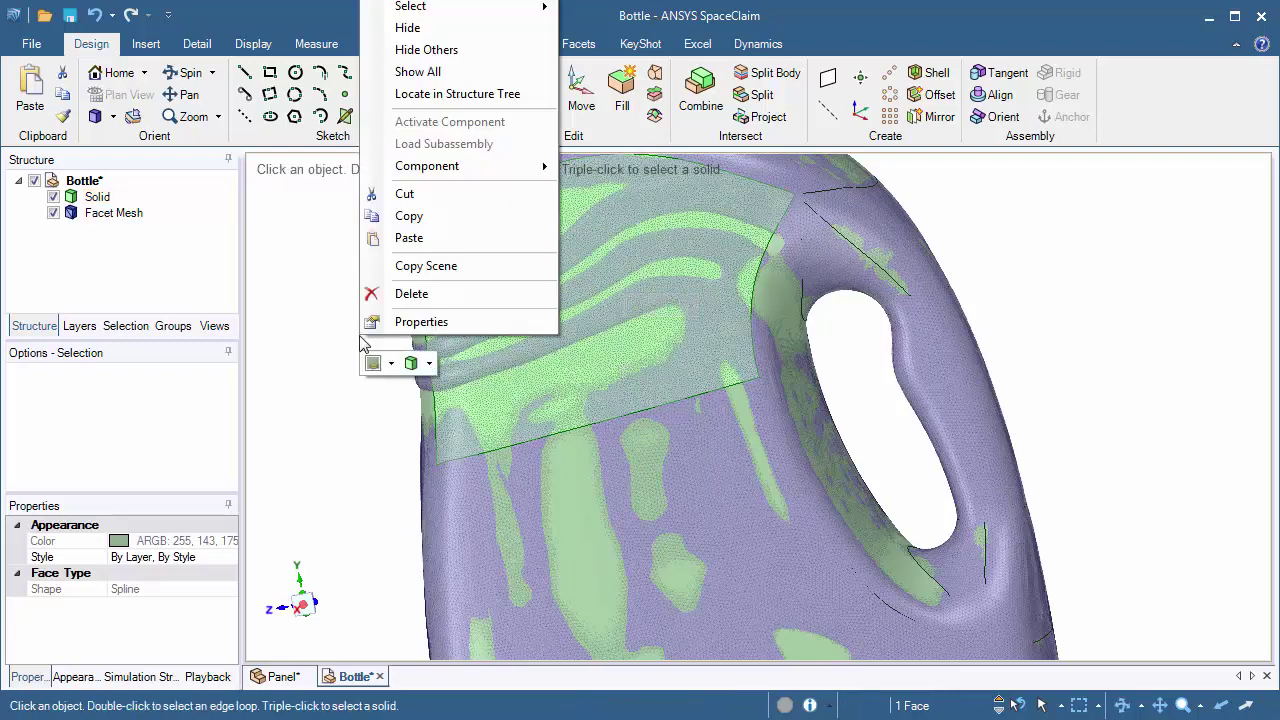
pyautogui.click(408, 296)
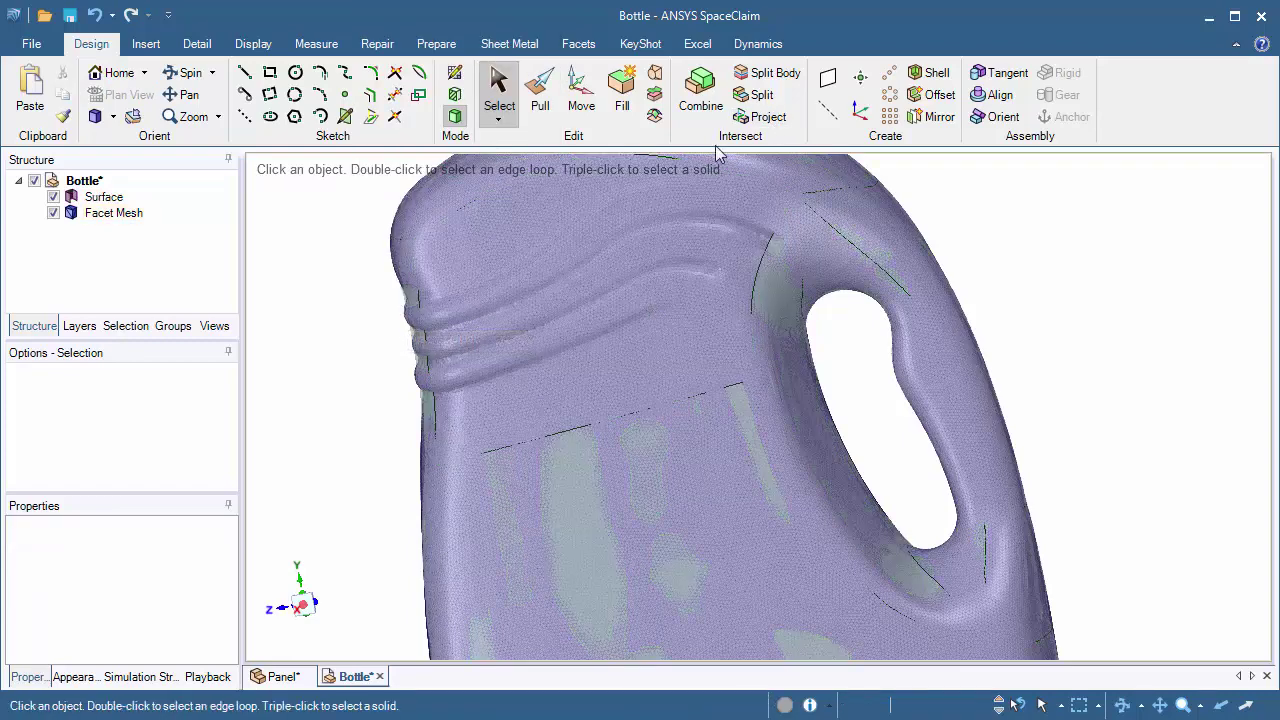
# Step: Hide the facet mesh to examine the opening left in the bottle surface, and show the mesh again
pyautogui.click(53, 213)
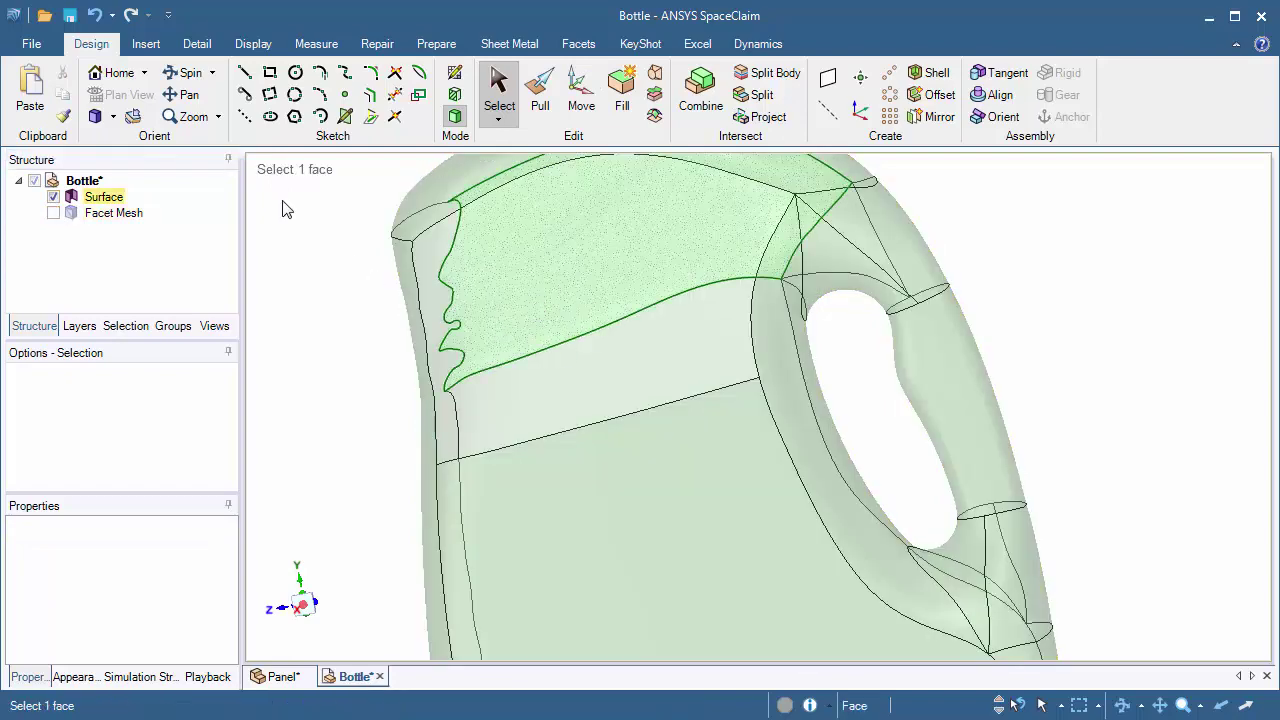
pyautogui.click(56, 213)
pyautogui.click(53, 213)
pyautogui.click(253, 258)
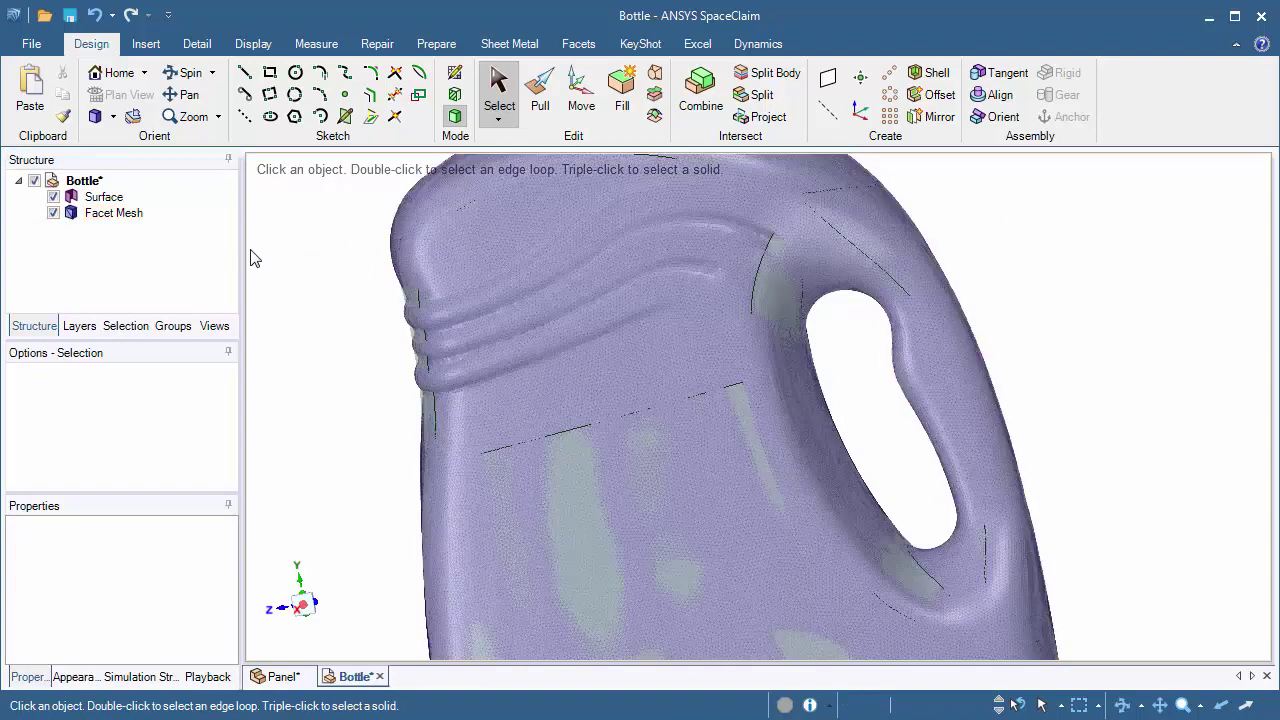
# Step: Create a Skin Surface patch over the grooves, using the opening's existing shoulder and dividing-curve edges to define its boundary
pyautogui.click(146, 44)
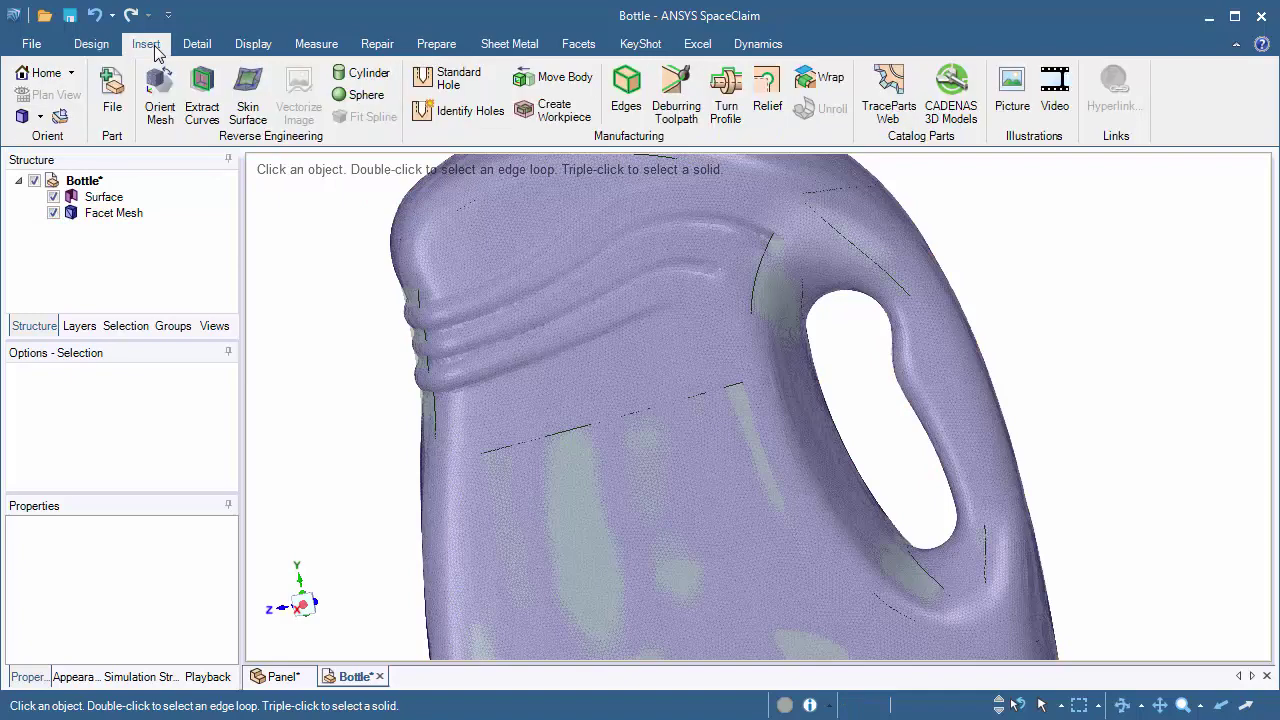
pyautogui.click(248, 90)
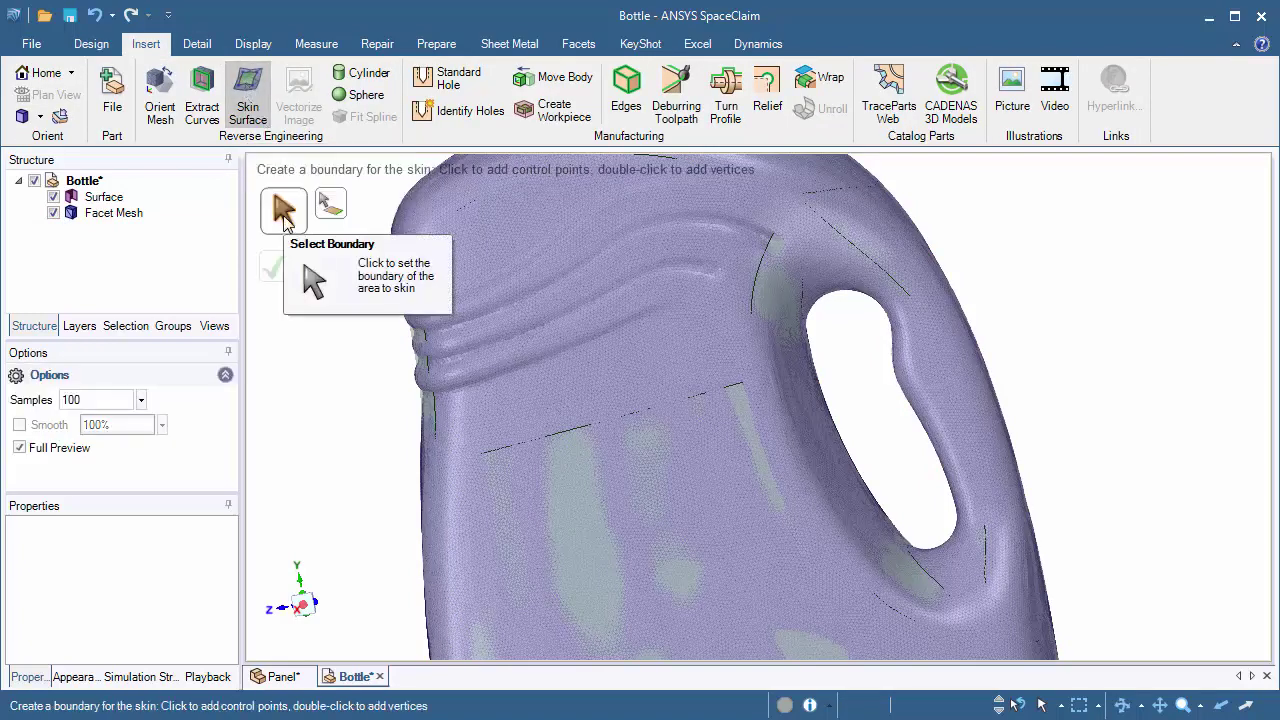
pyautogui.click(326, 220)
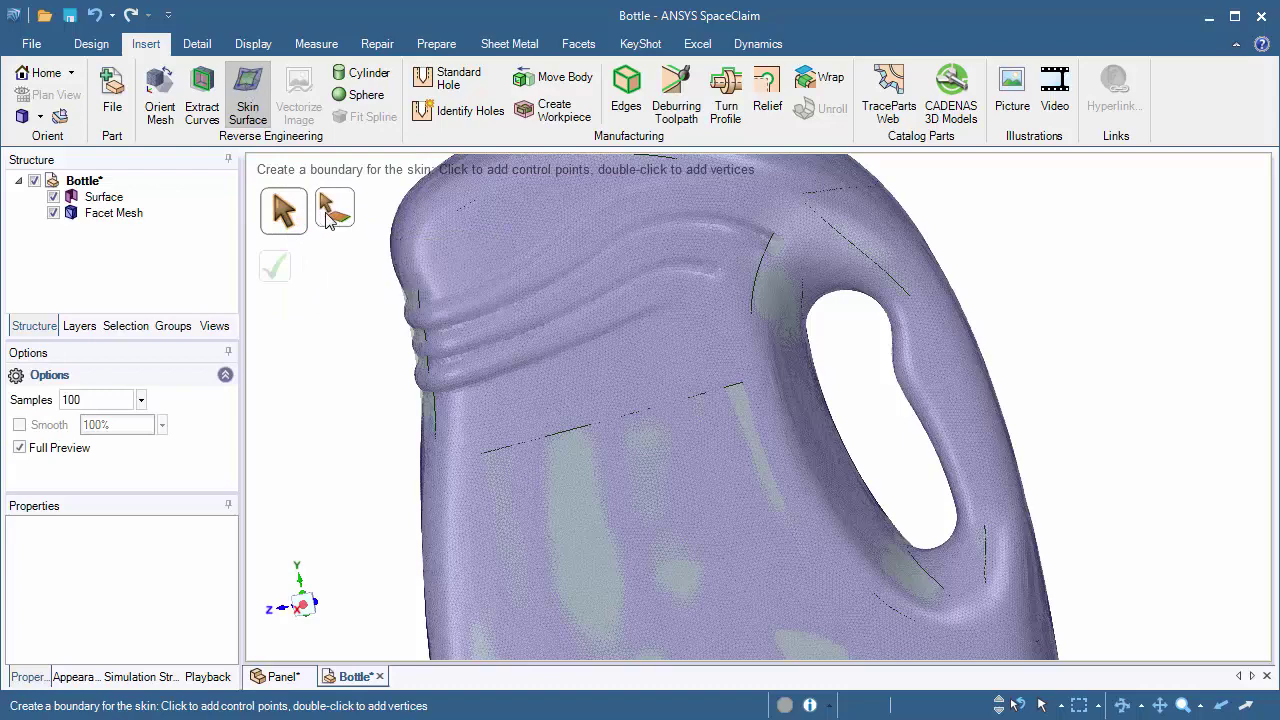
pyautogui.keyDown('shift'); pyautogui.moveTo(571, 320); pyautogui.dragTo(571, 386, button='middle'); pyautogui.keyUp('shift')
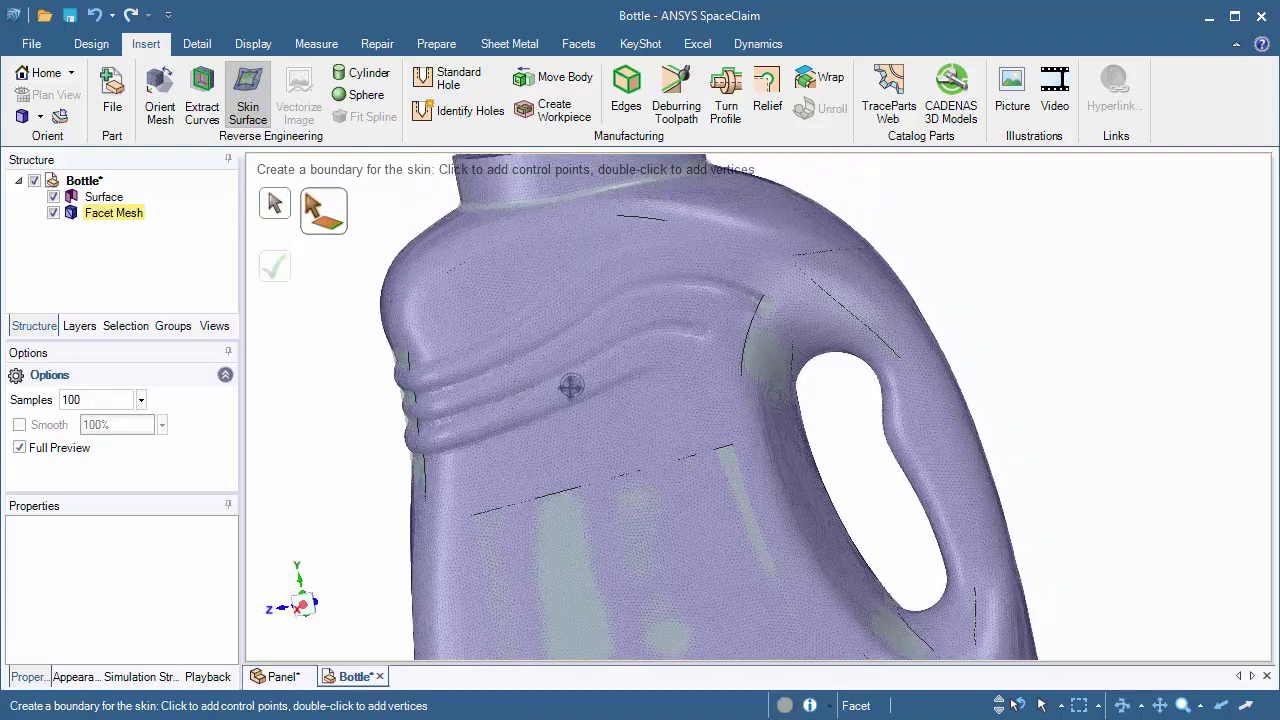
pyautogui.click(600, 492)
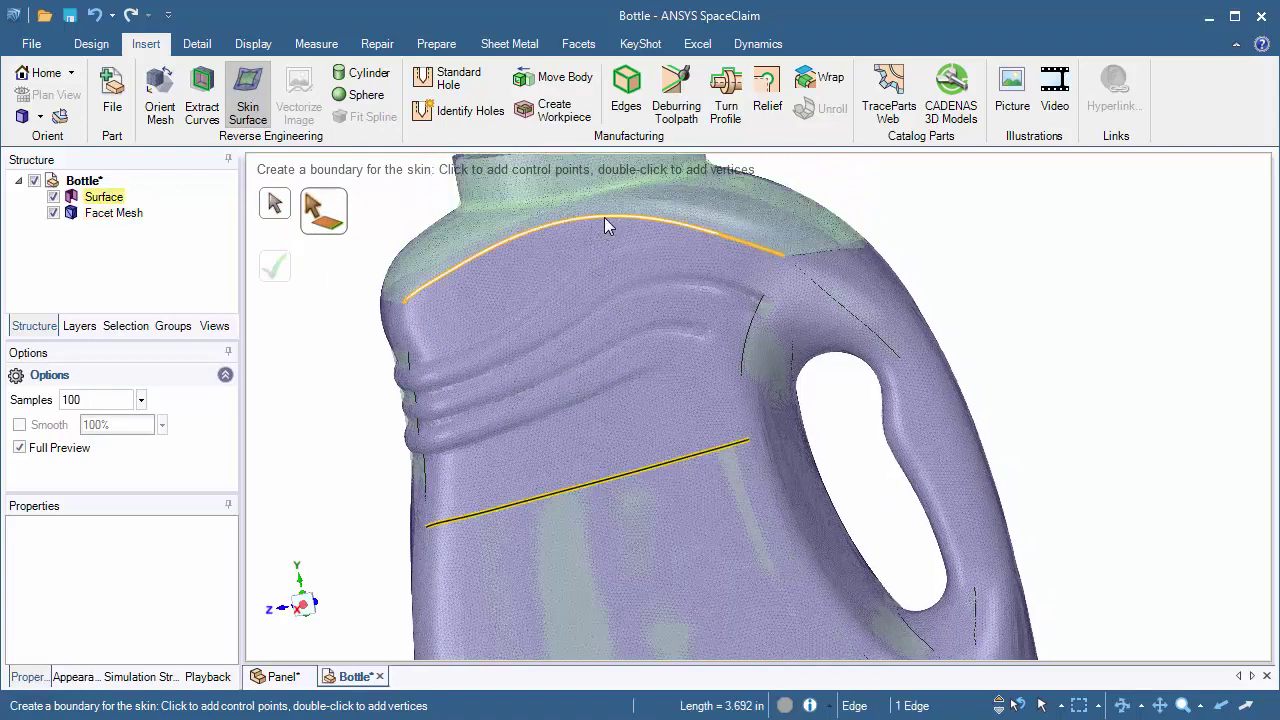
pyautogui.click(540, 284)
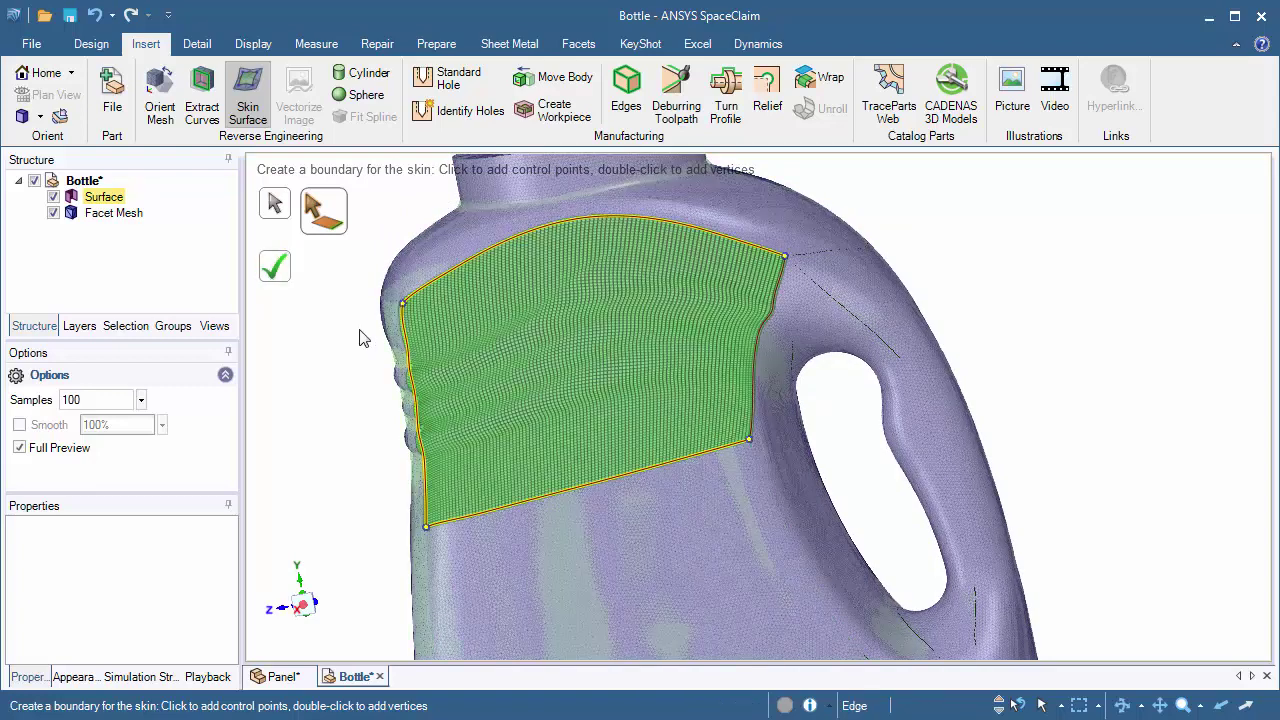
pyautogui.click(290, 280)
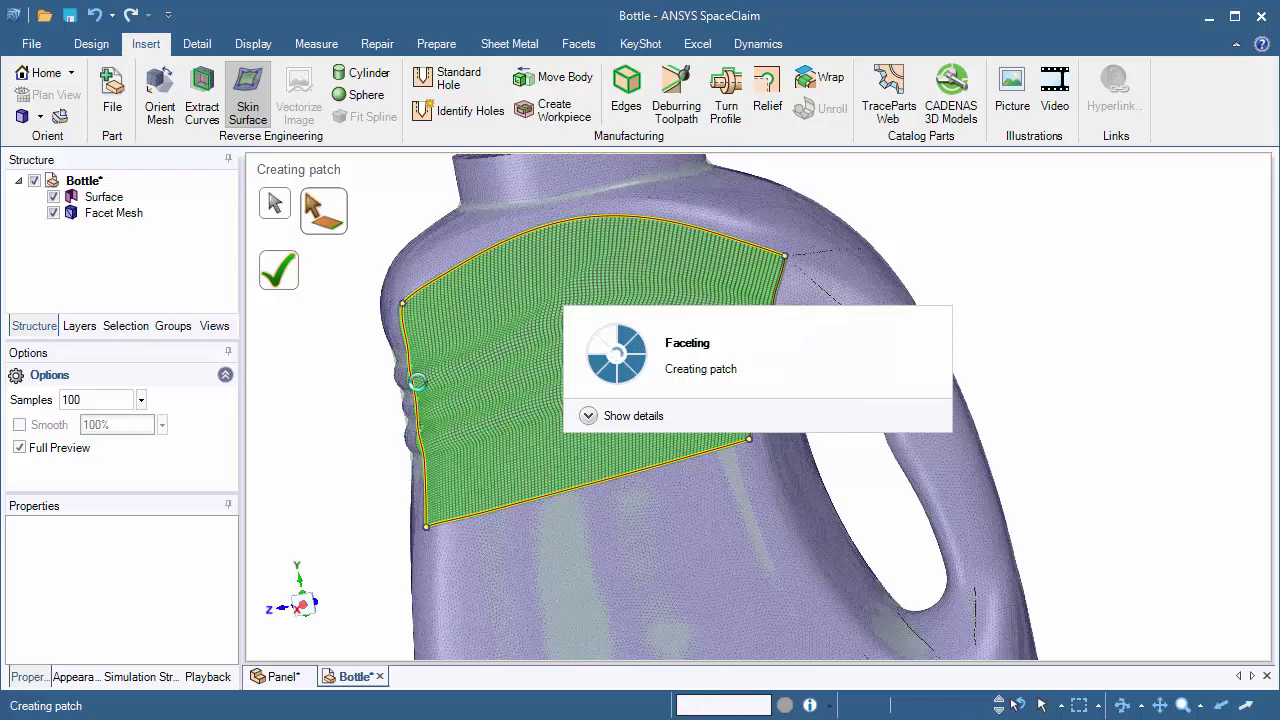
pyautogui.click(418, 411)
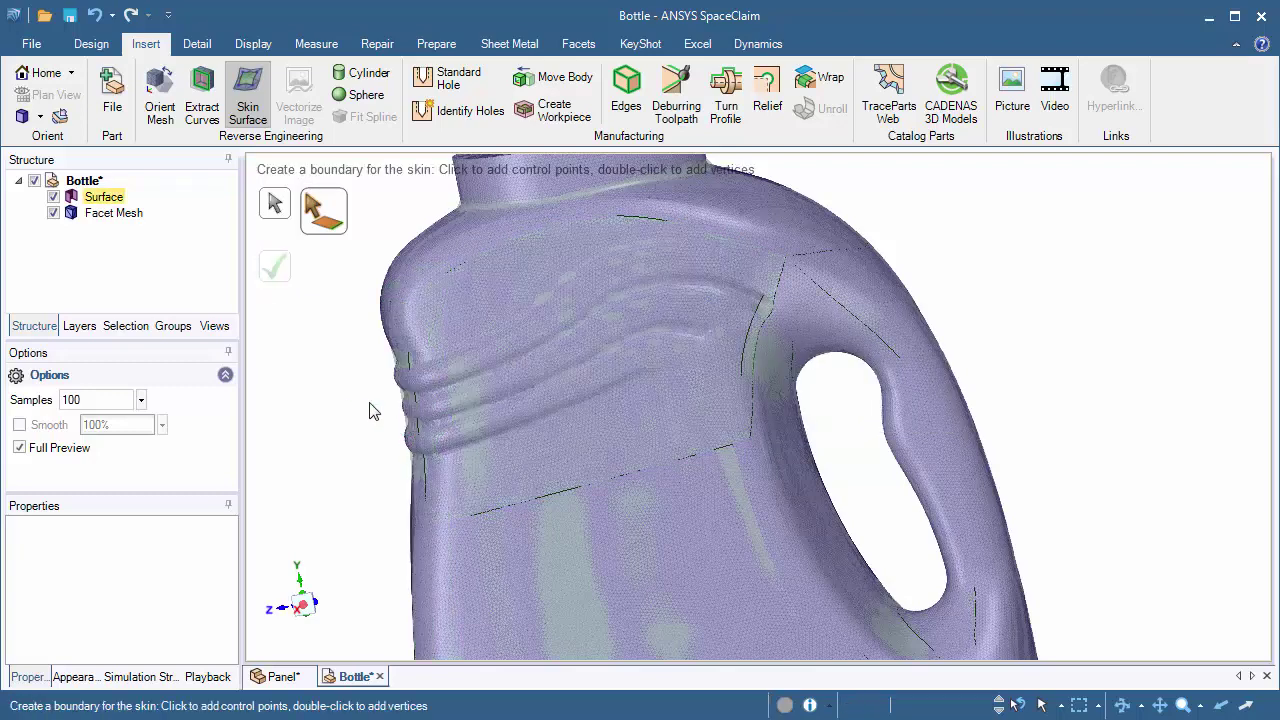
# Step: Hide the facet mesh and examine the groove relief in the new skinned patch
pyautogui.click(60, 215)
pyautogui.click(54, 212)
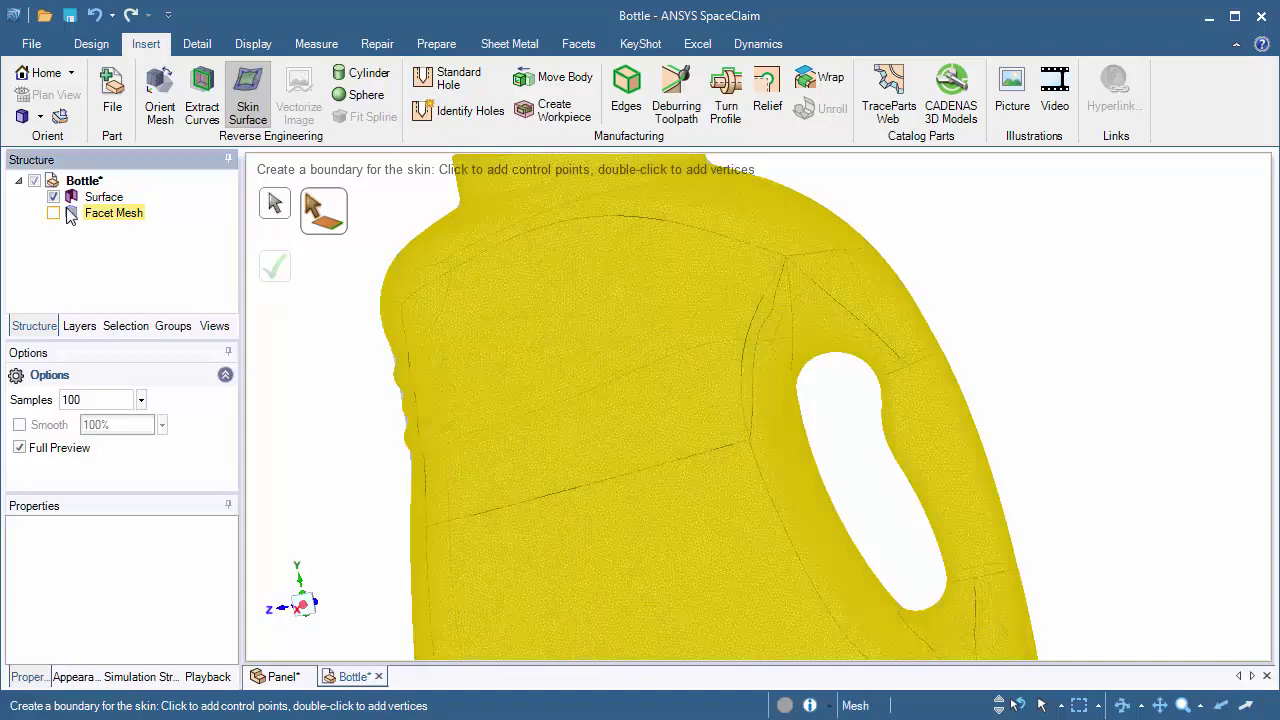
pyautogui.moveTo(406, 372); pyautogui.dragTo(476, 169, button='middle')
pyautogui.keyDown('shift'); pyautogui.moveTo(586, 334); pyautogui.dragTo(574, 445, button='middle'); pyautogui.keyUp('shift')
pyautogui.moveTo(677, 414); pyautogui.dragTo(655, 385, button='middle')
# Step: Display a Grid analysis on the new patch and examine how its surface follows the grooves
pyautogui.click(305, 47)
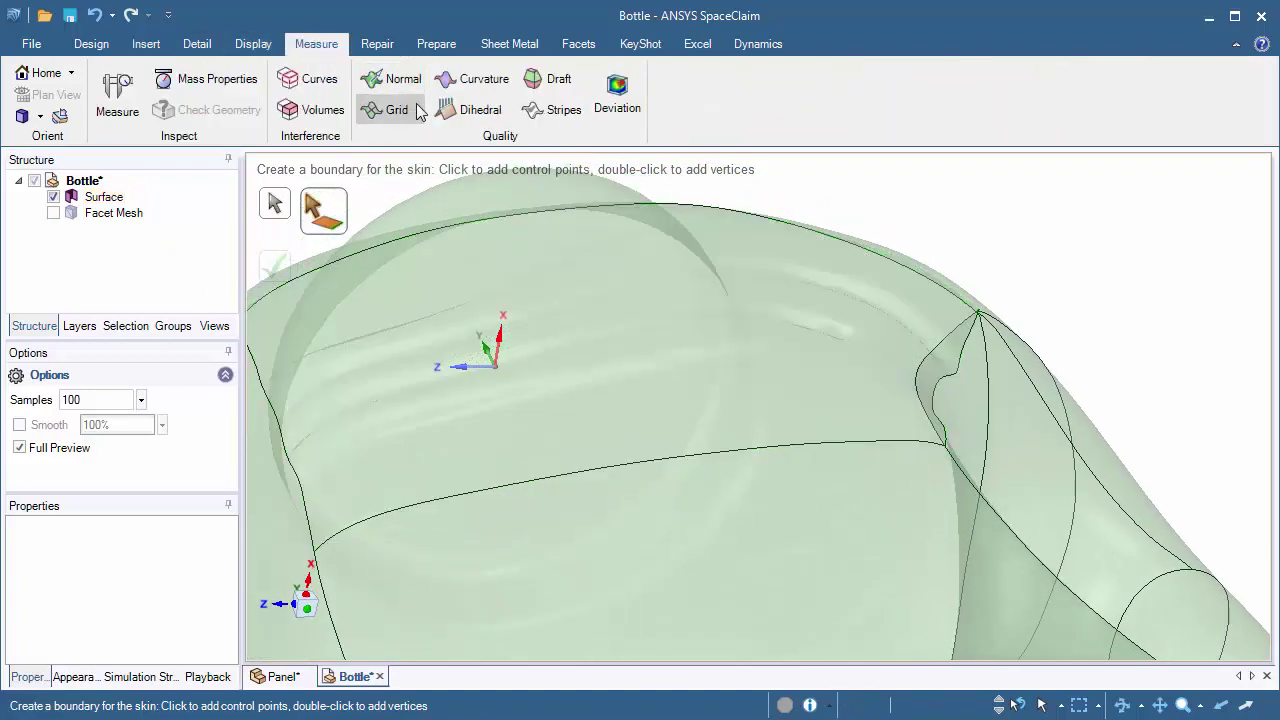
pyautogui.click(410, 109)
pyautogui.click(777, 265)
pyautogui.moveTo(777, 265)
pyautogui.mouseDown(button='middle')
pyautogui.moveTo(991, 246)
pyautogui.moveTo(1006, 354)
pyautogui.moveTo(989, 346)
pyautogui.moveTo(1005, 325)
pyautogui.moveTo(991, 309)
pyautogui.moveTo(965, 338)
pyautogui.mouseUp(button='middle')
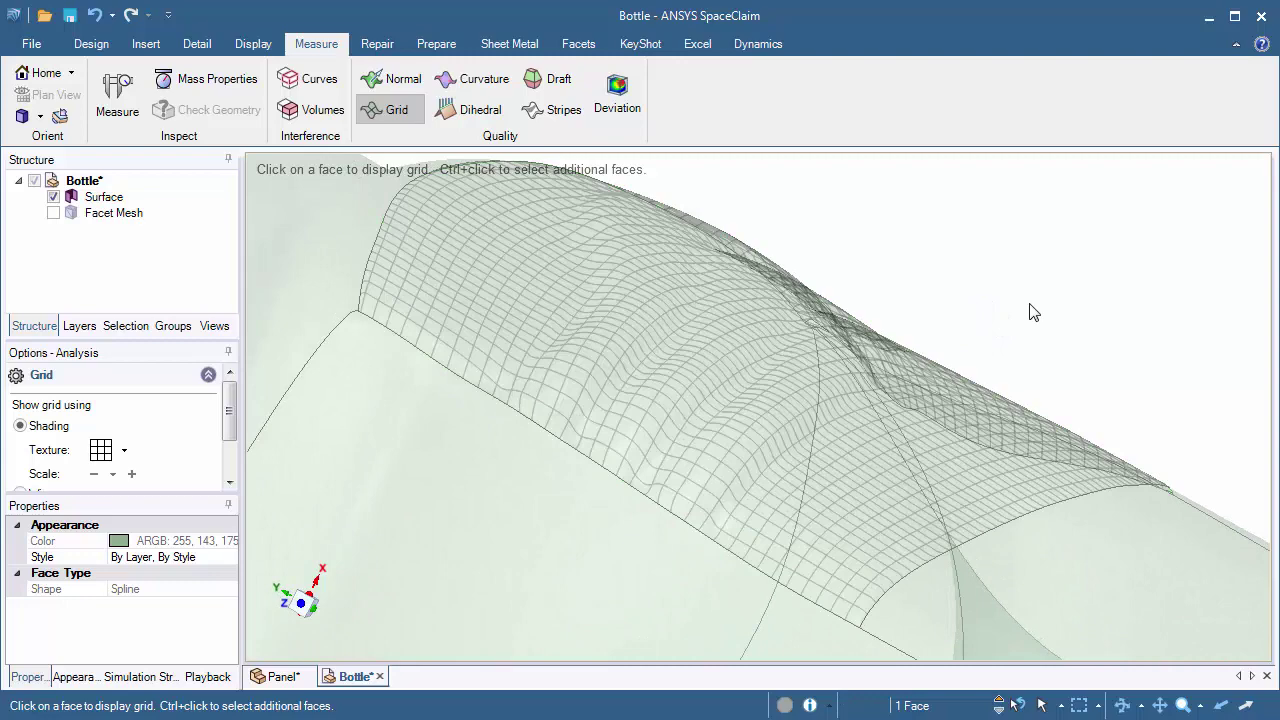
pyautogui.keyDown('ctrl'); pyautogui.moveTo(1029, 311); pyautogui.dragTo(1057, 177, button='middle'); pyautogui.keyUp('ctrl')
pyautogui.keyDown('shift'); pyautogui.moveTo(1108, 231); pyautogui.dragTo(912, 243, button='middle'); pyautogui.keyUp('shift')
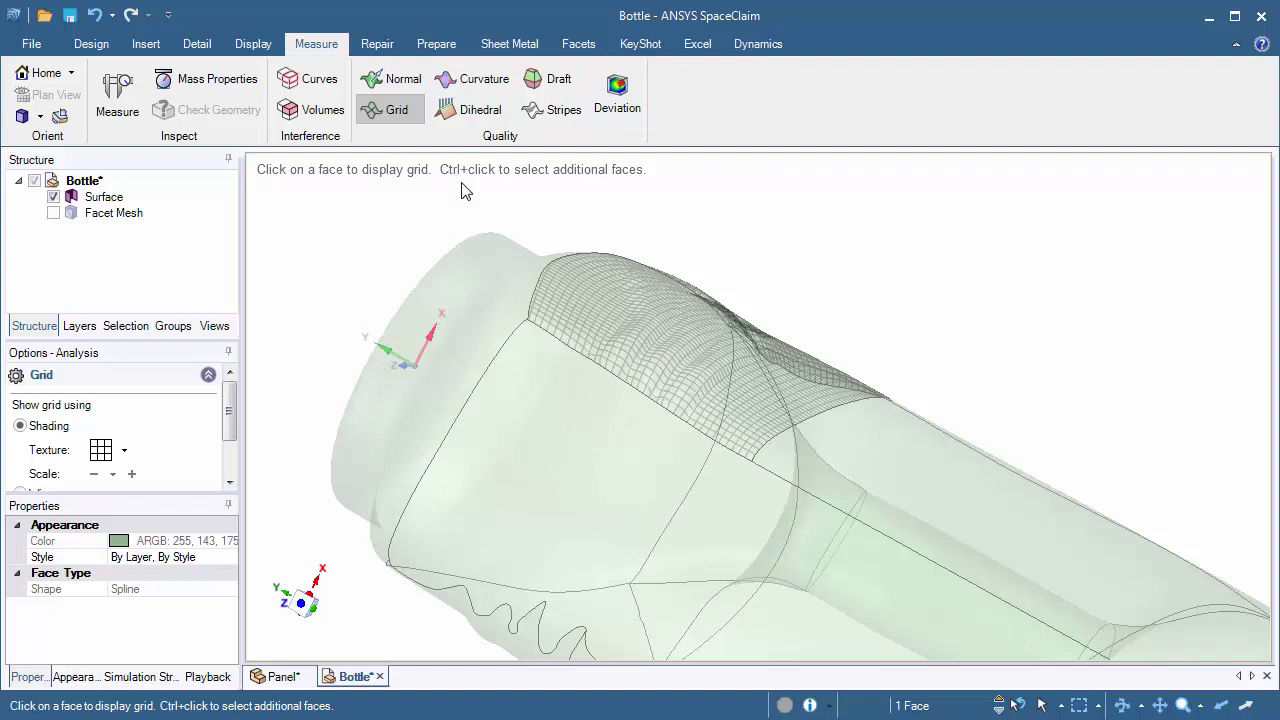
# Step: Restart the Skin Surface command and turn the bottle to face the new groove patch
pyautogui.click(146, 43)
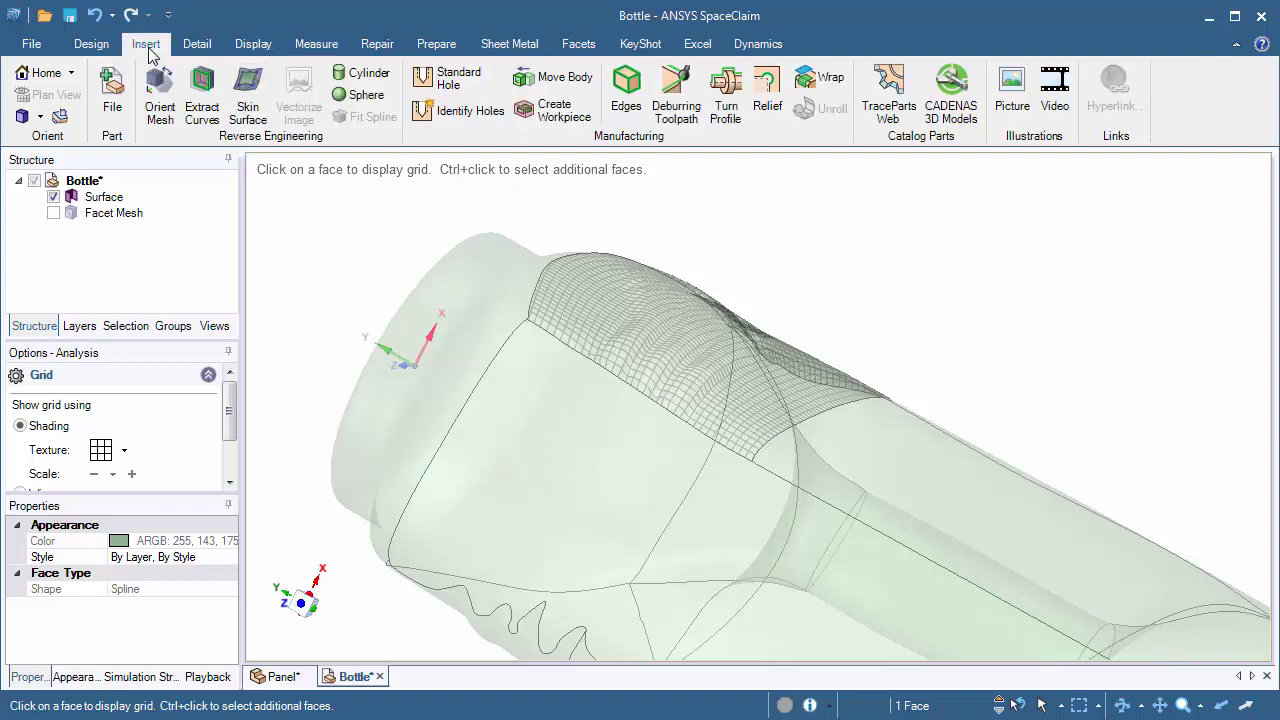
pyautogui.click(248, 95)
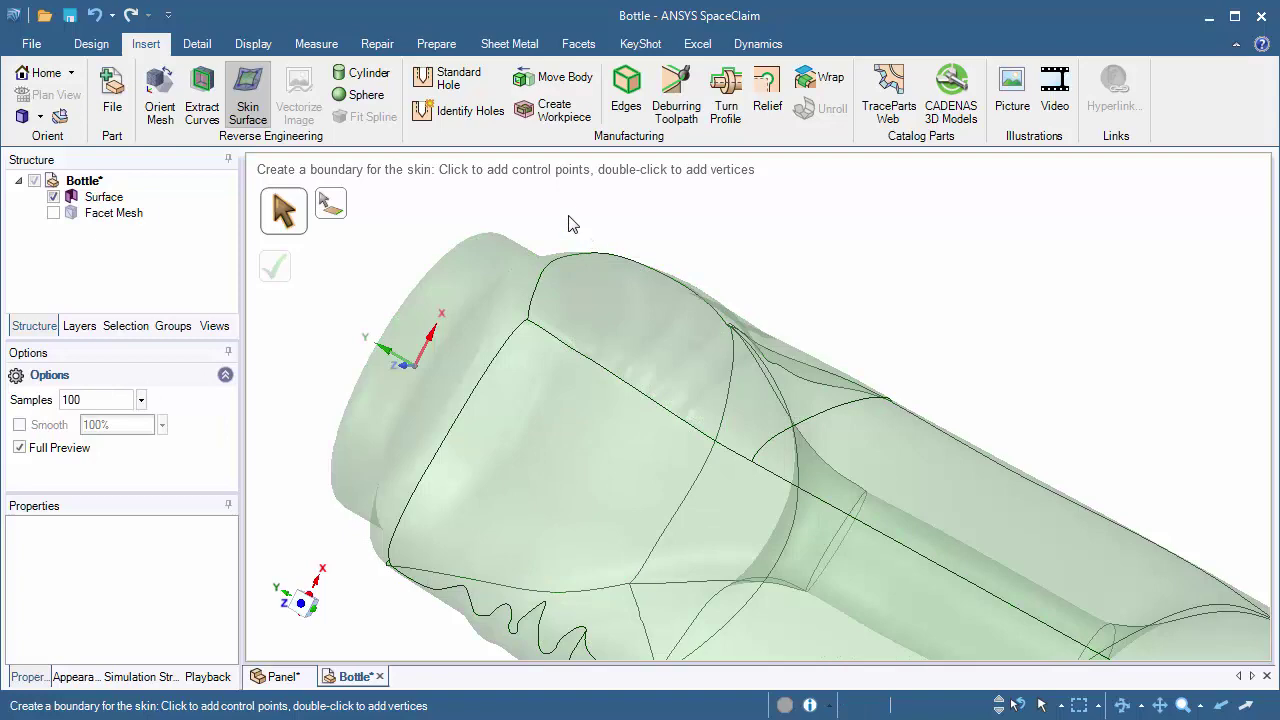
pyautogui.moveTo(572, 224); pyautogui.dragTo(690, 263, button='middle')
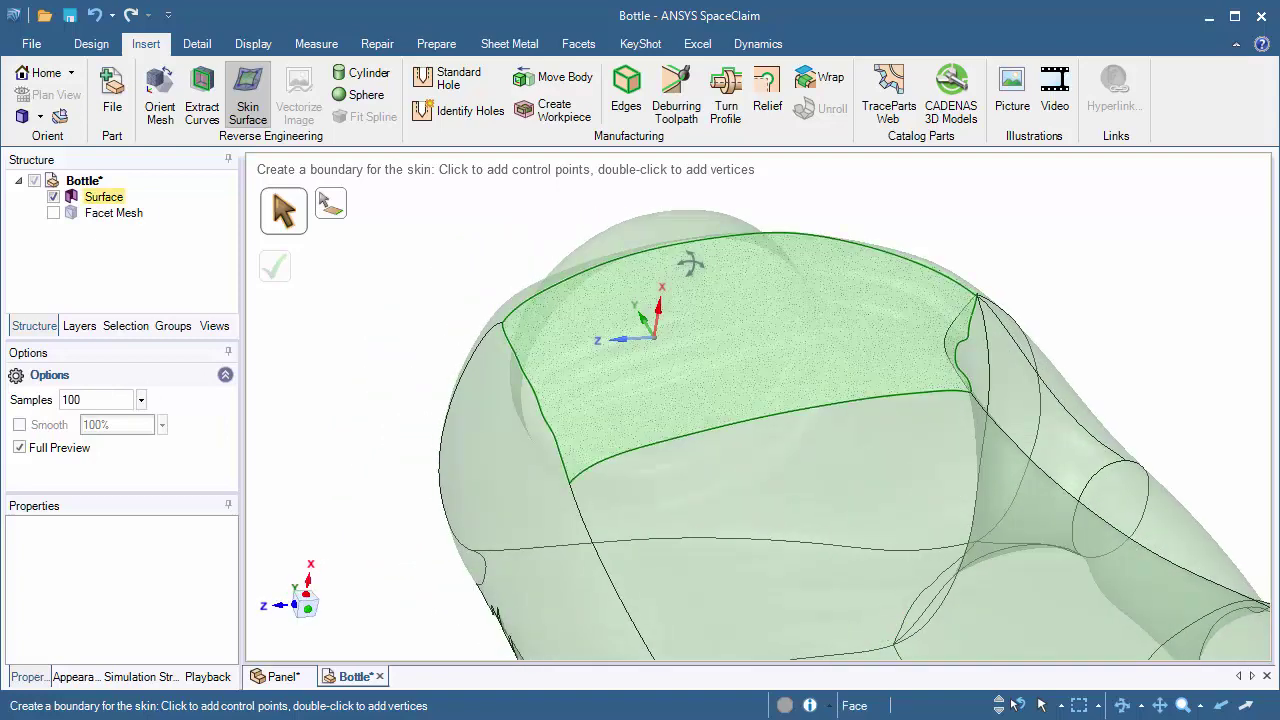